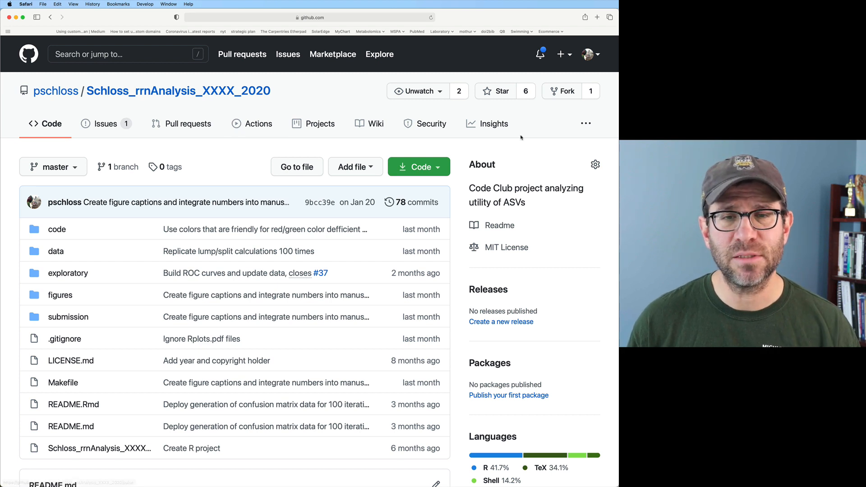
# - Start transferring ownership of the Schloss_rrnAnalysis_XXXX_2020 repository from its settings, with SchlossLab as the new owner
pyautogui.click(585, 123)
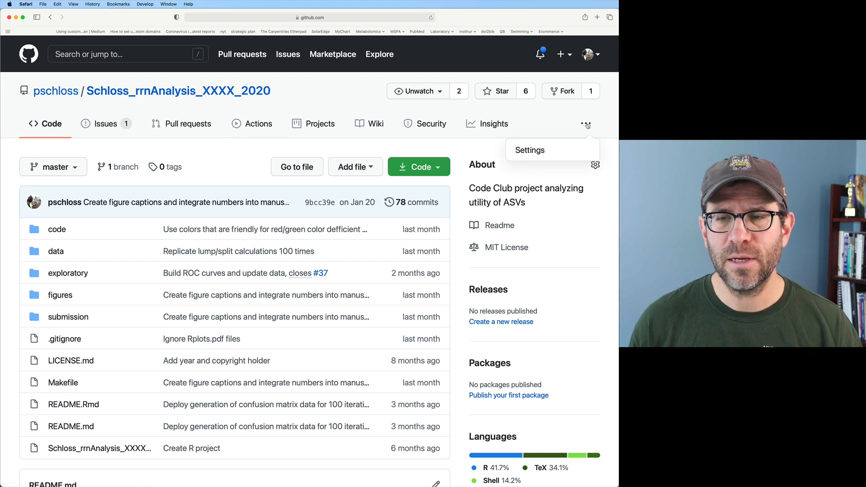
pyautogui.click(537, 151)
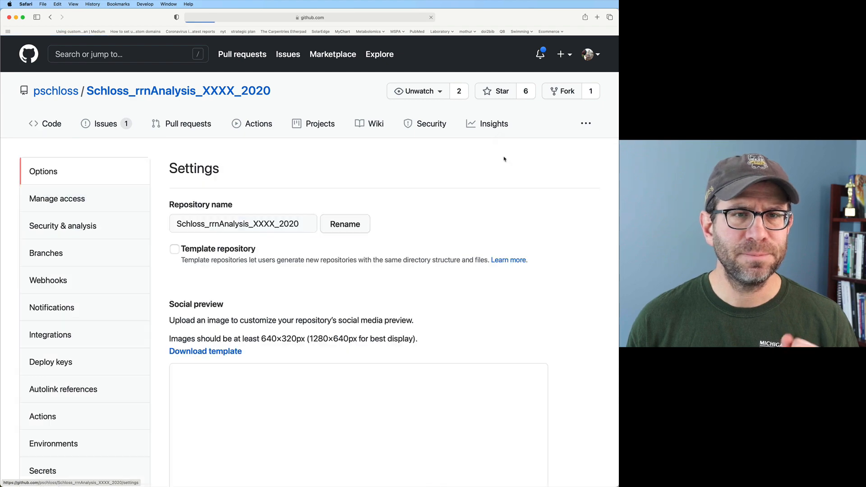
pyautogui.scroll(-15, 274, 217)
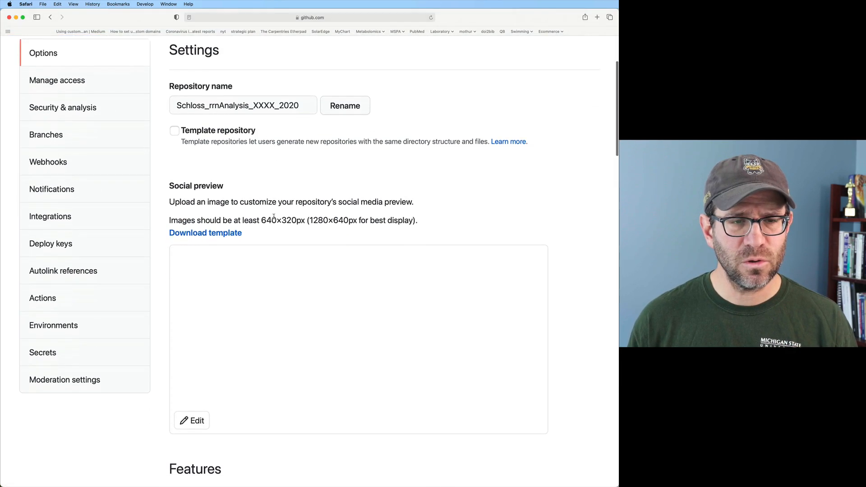
pyautogui.scroll(-10, 273, 217)
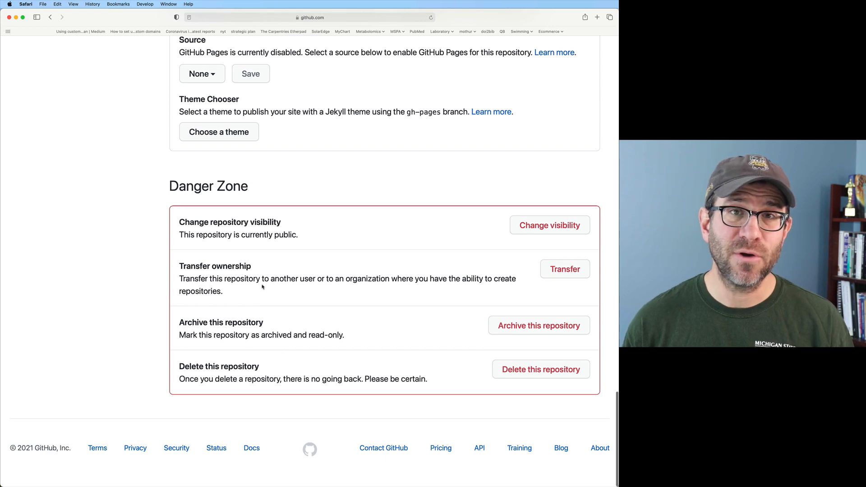
pyautogui.click(567, 271)
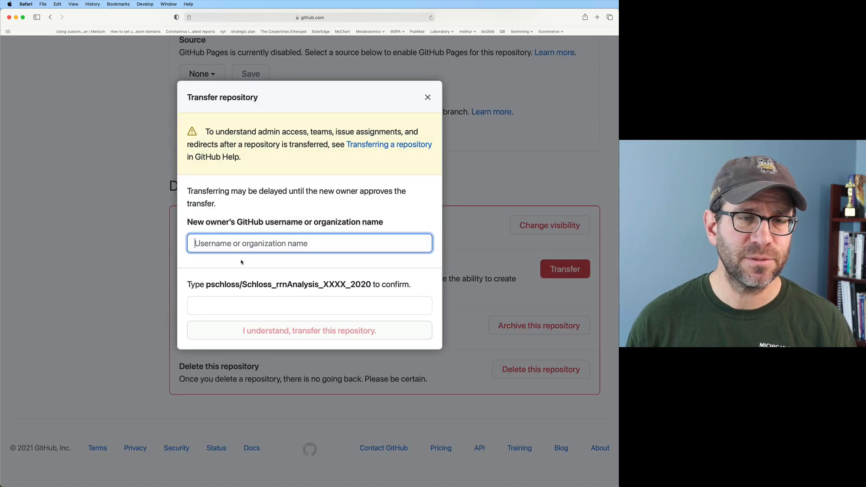
pyautogui.write('S')
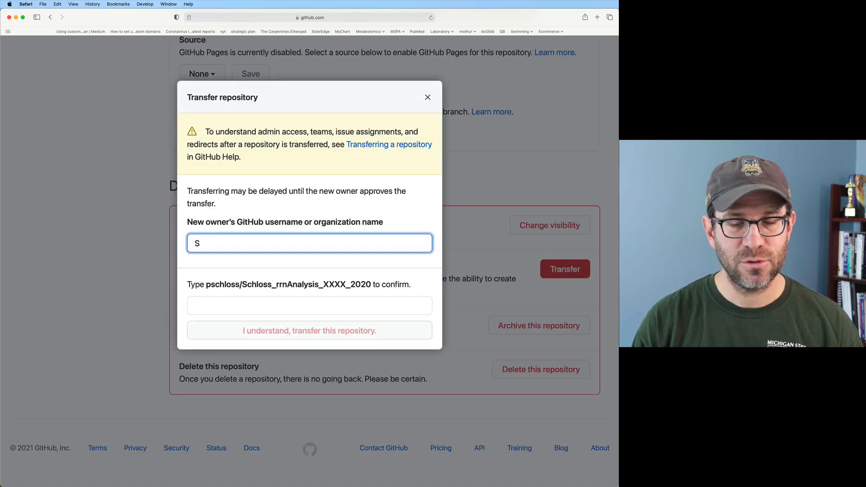
pyautogui.write('chlossLab')
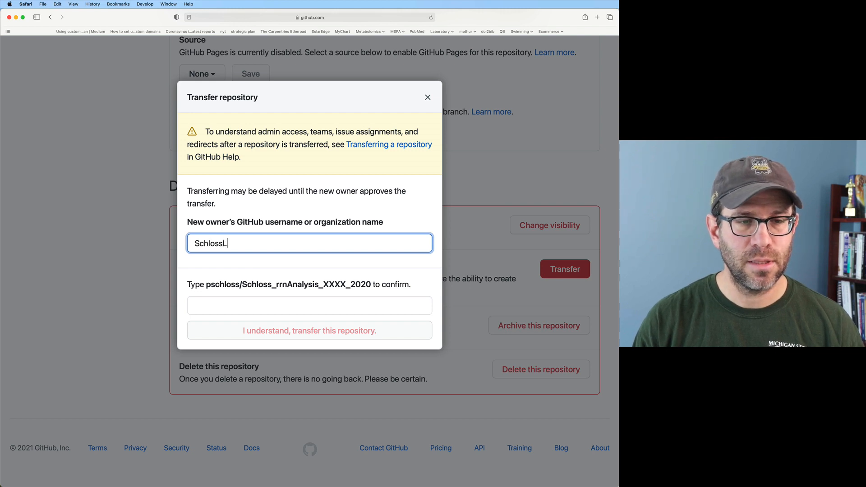
# - Fill in the confirmation with the current owner's username followed by /Schloss_rrnAnalysis_XXXX_2020 and submit the transfer request
pyautogui.click(246, 305)
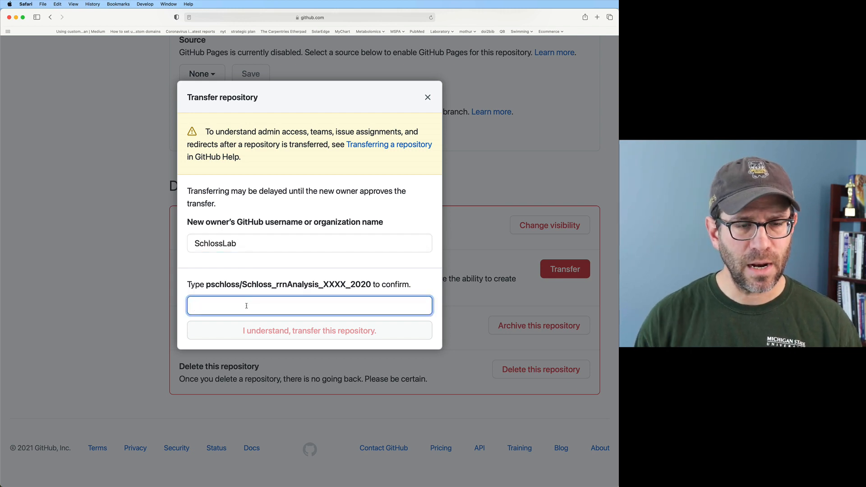
pyautogui.write('pschloss')
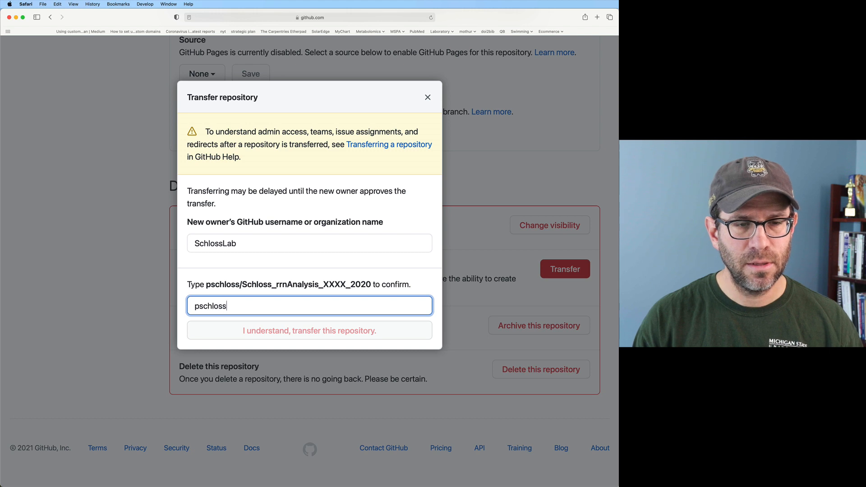
pyautogui.write('/Sch')
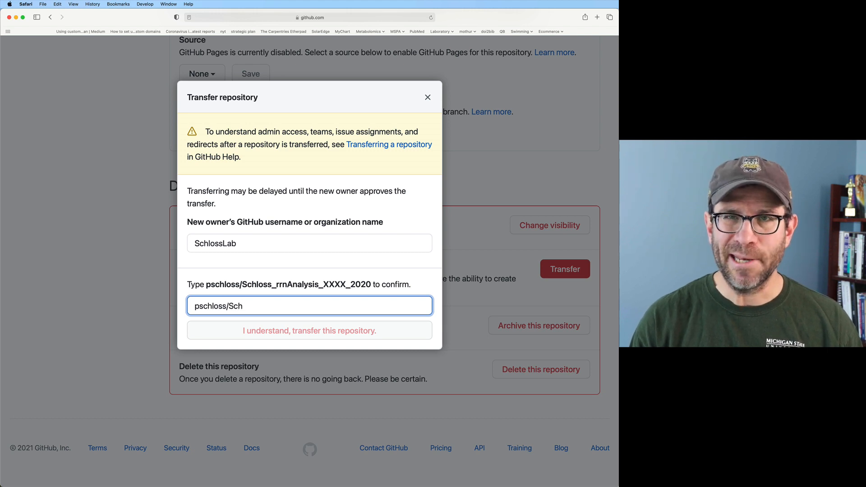
pyautogui.write('loss_rrn')
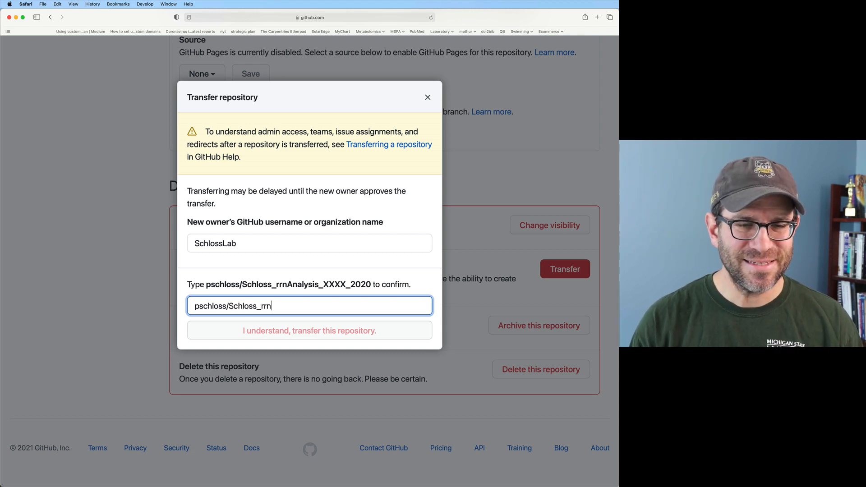
pyautogui.write('Analysis')
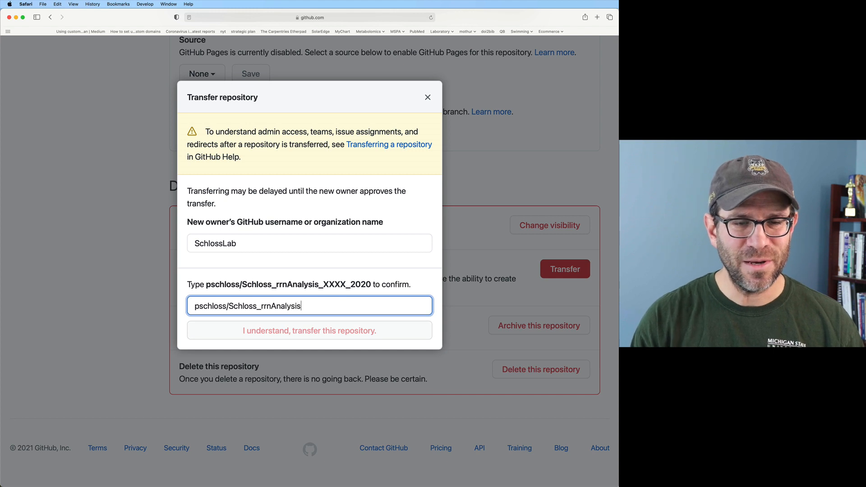
pyautogui.write('_XXXX_2020')
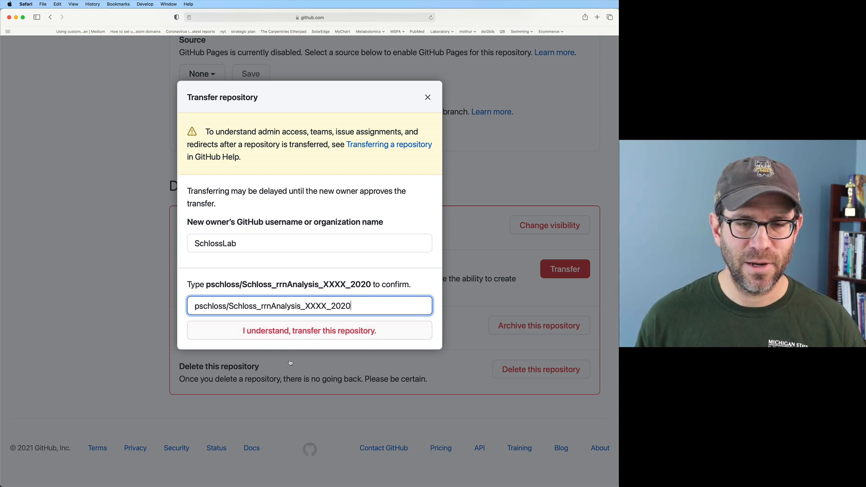
pyautogui.click(294, 334)
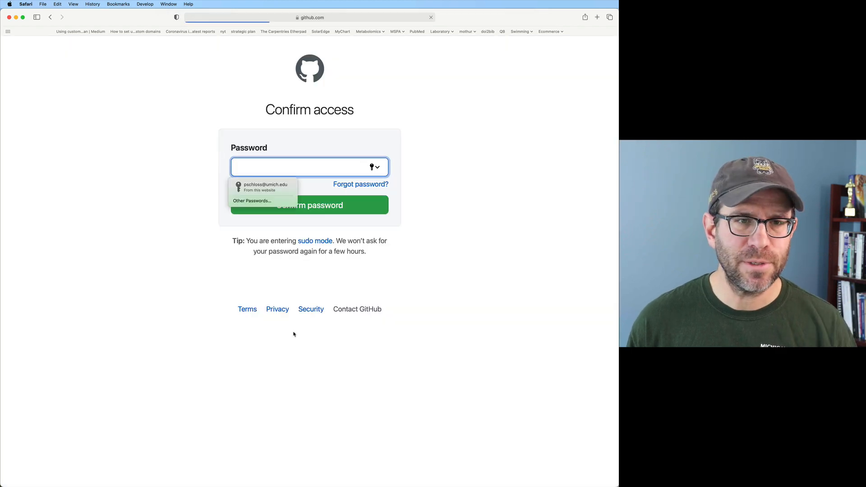
# - Confirm access by autofilling the saved account password, entering the computer password, and complete the transfer without selecting any team
pyautogui.click(255, 191)
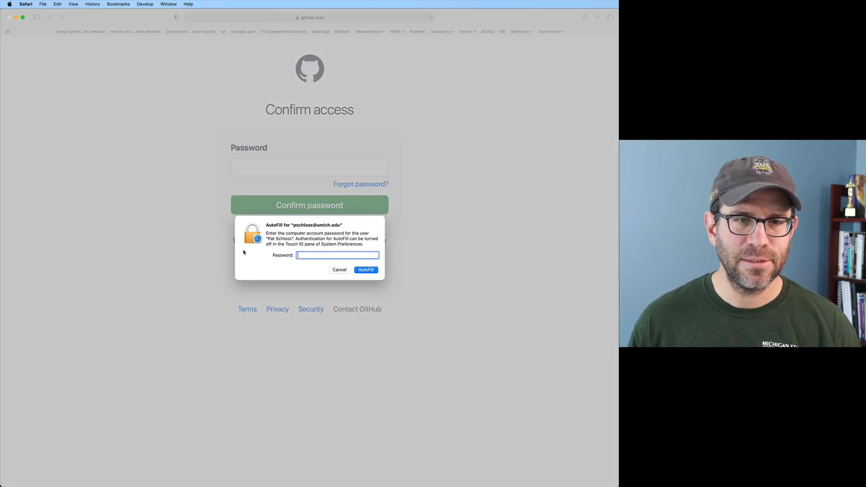
pyautogui.write('••••••••••')
pyautogui.press('Return')
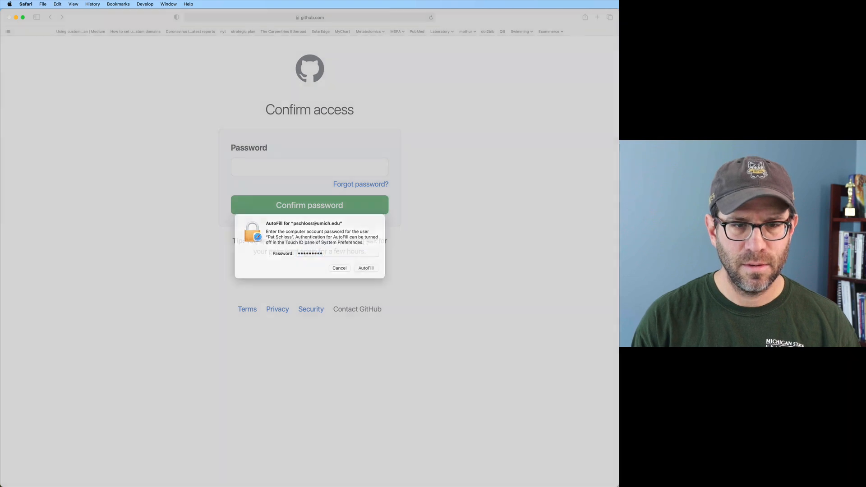
pyautogui.click(323, 215)
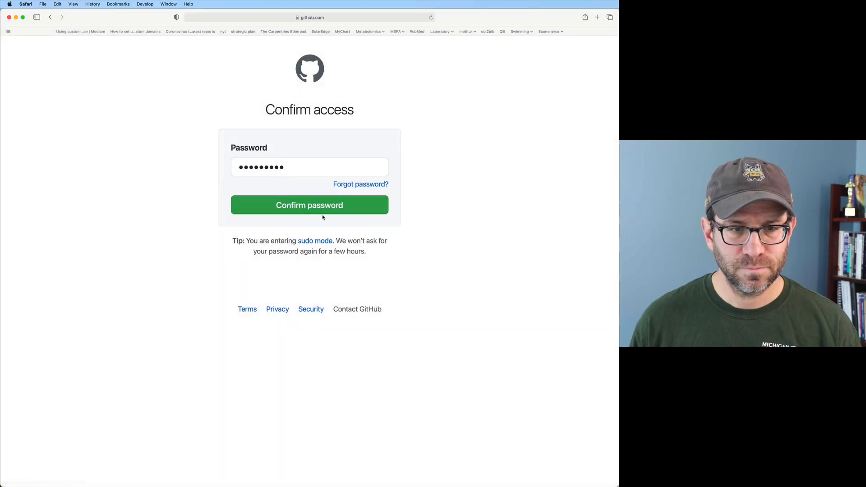
pyautogui.click(323, 213)
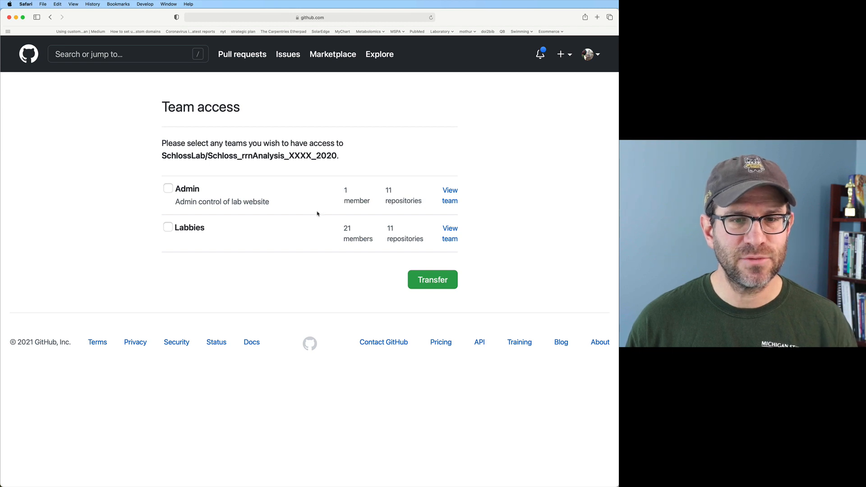
pyautogui.click(424, 280)
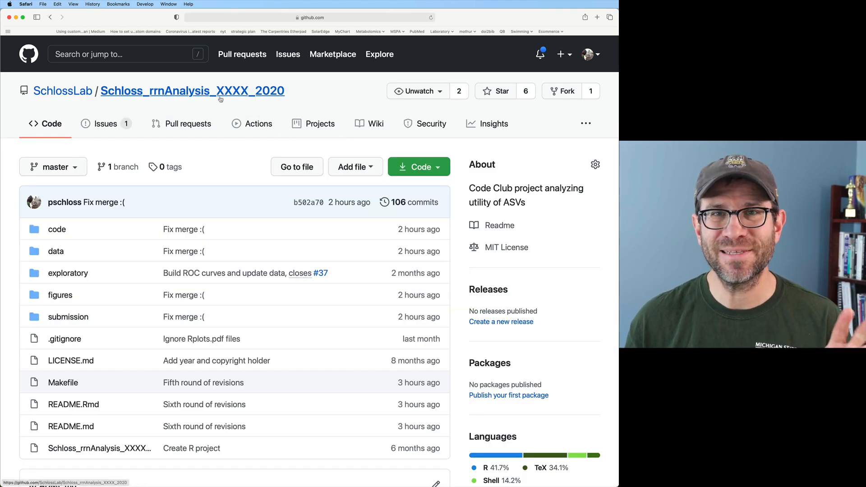
pyautogui.moveTo(288, 95); pyautogui.dragTo(219, 94)
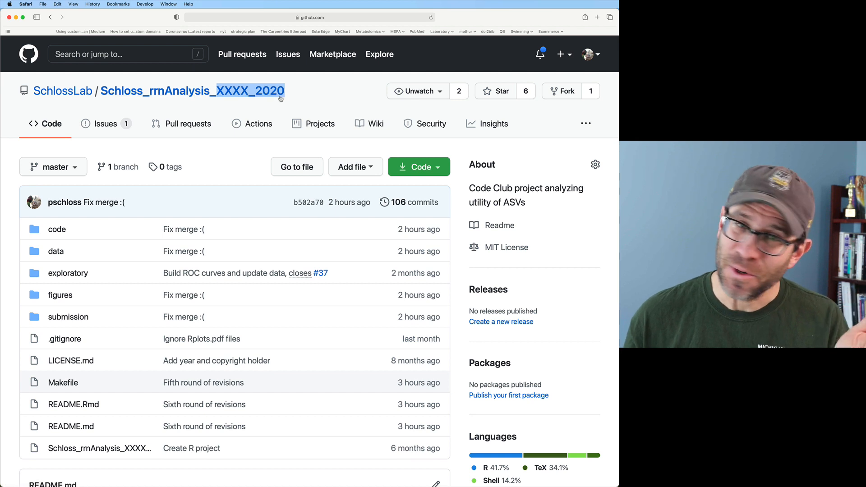
pyautogui.click(297, 98)
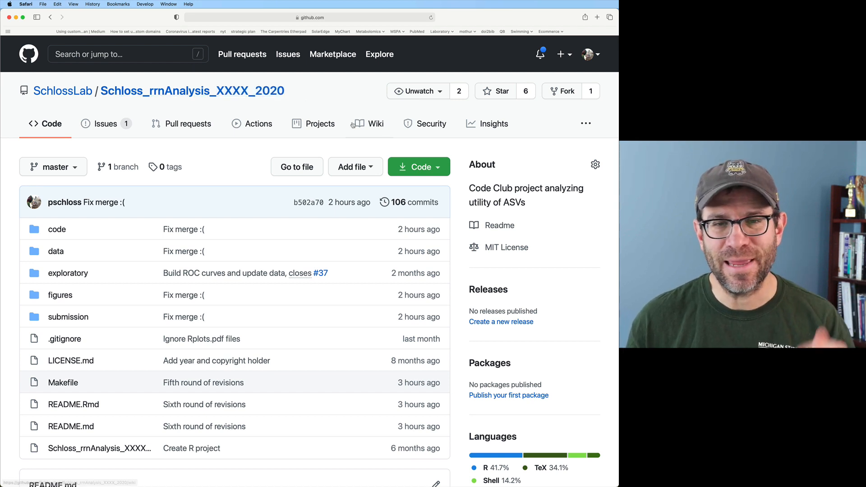
# - Rename the transferred repository as Schloss_rrnAnalysis_mSphere_2021 in its settings
pyautogui.click(586, 124)
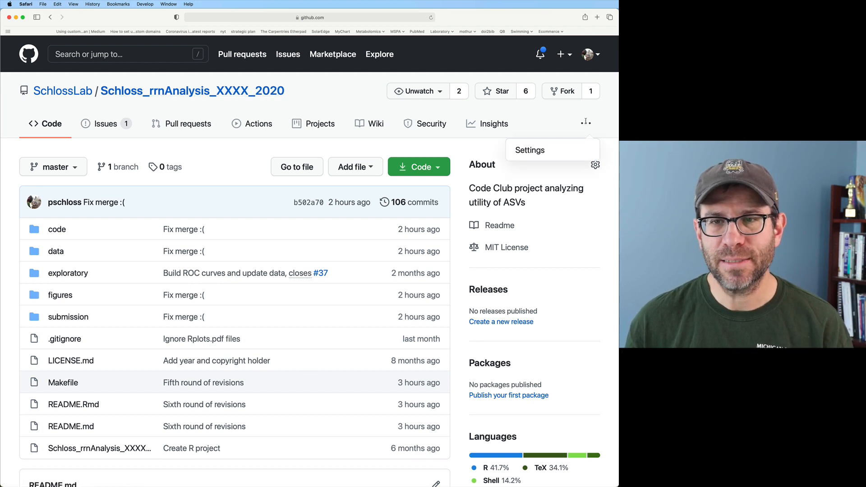
pyautogui.click(541, 155)
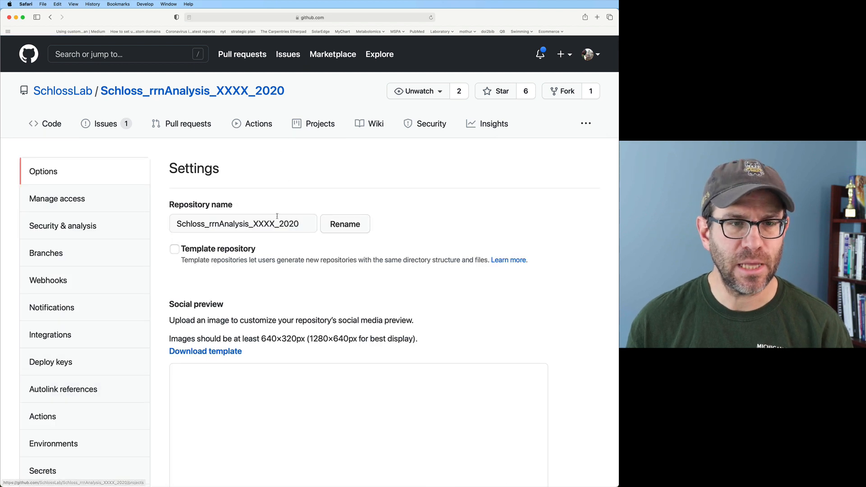
pyautogui.moveTo(254, 224); pyautogui.dragTo(301, 224)
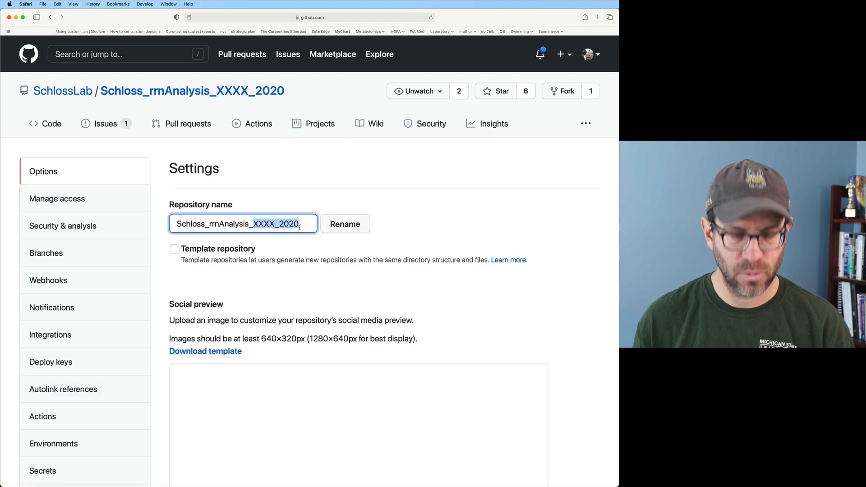
pyautogui.write('mSphere_2021')
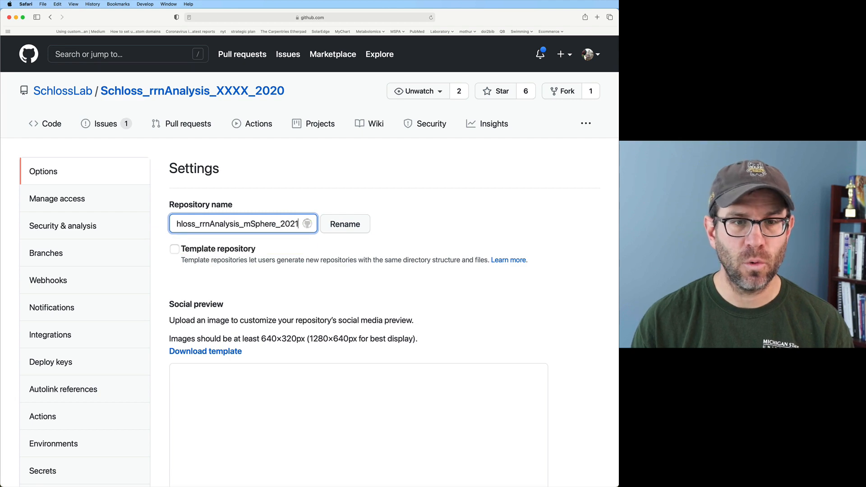
pyautogui.click(351, 223)
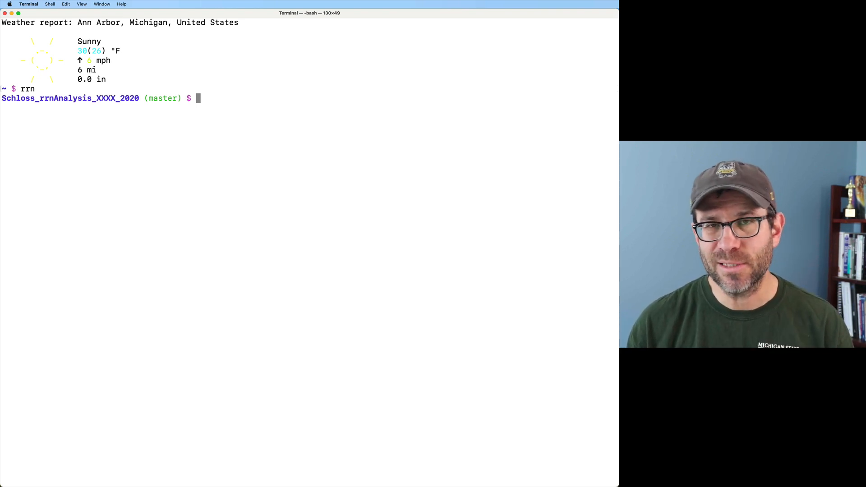
# - In Terminal, go up to the parent folder and rename the local Schloss_rrnAnalysis_XXXX_2020 directory as Schloss_rrnAnalysis_mSphere_2021
pyautogui.write('cd ..')
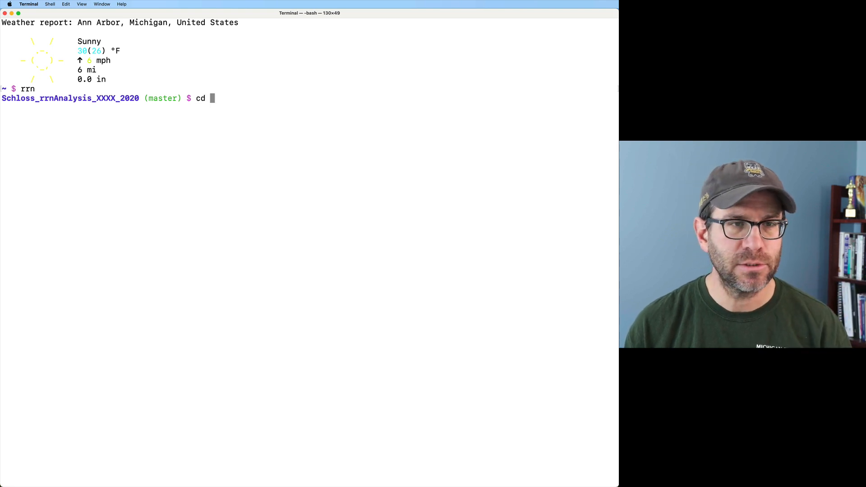
pyautogui.press('Return')
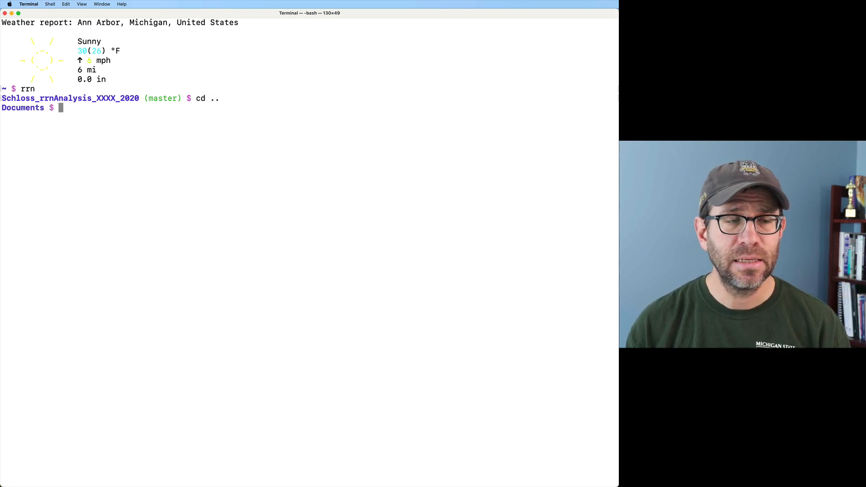
pyautogui.write('mv S')
pyautogui.press('Tab')
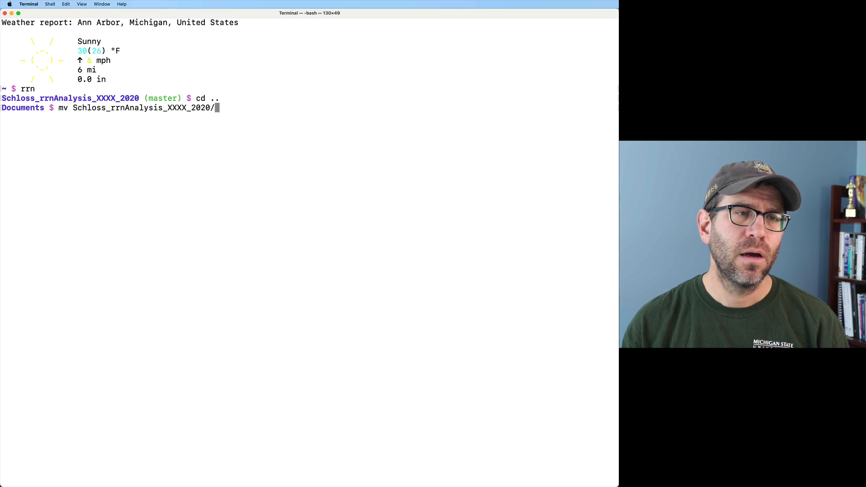
pyautogui.press('BackSpace')
pyautogui.write('S')
pyautogui.press('Tab')
pyautogui.press('BackSpace')
pyautogui.press('BackSpace')
pyautogui.press('BackSpace')
pyautogui.press('BackSpace')
pyautogui.press('BackSpace')
pyautogui.press('BackSpace')
pyautogui.press('BackSpace')
pyautogui.press('BackSpace')
pyautogui.press('BackSpace')
pyautogui.press('BackSpace')
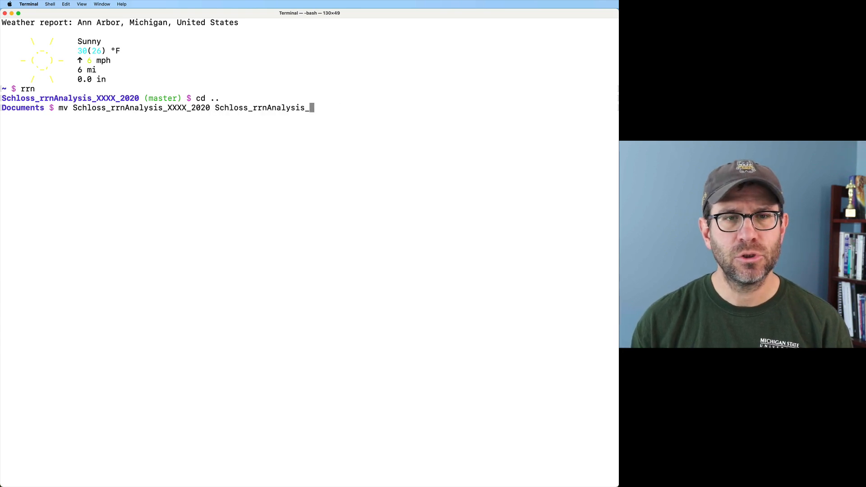
pyautogui.write('mSphere_2021')
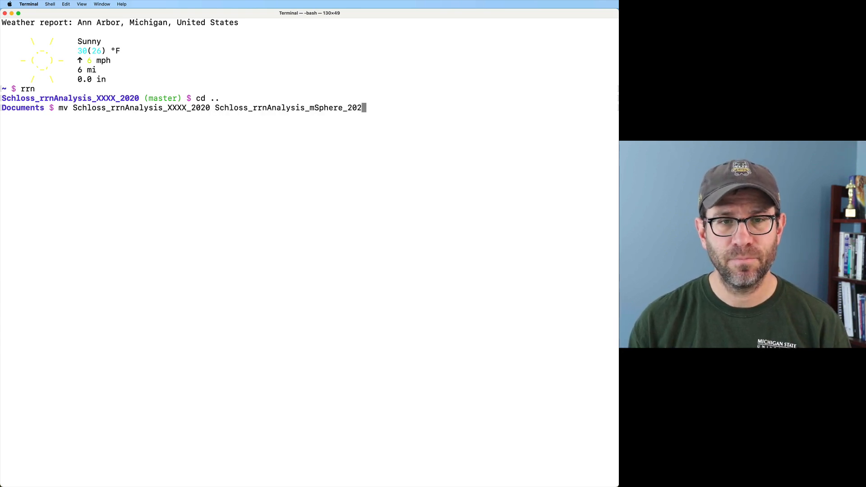
pyautogui.press('Return')
# - Enter the Schloss_rrnAnalysis_mSphere_2021 directory and list its Git remotes verbosely with their URLs
pyautogui.write('cd S')
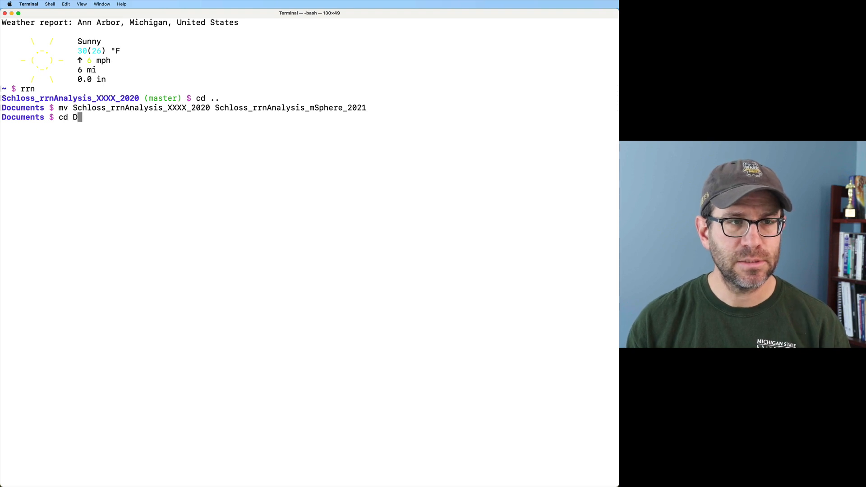
pyautogui.press('Tab')
pyautogui.press('Return')
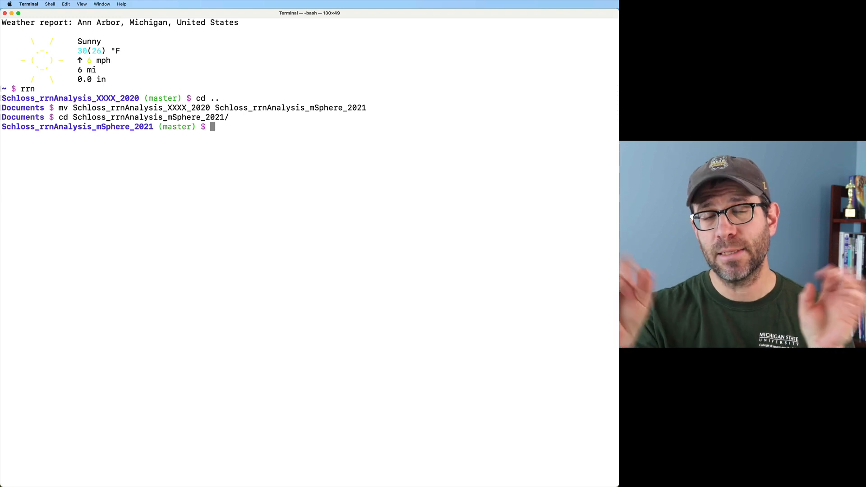
pyautogui.write('git remote -v')
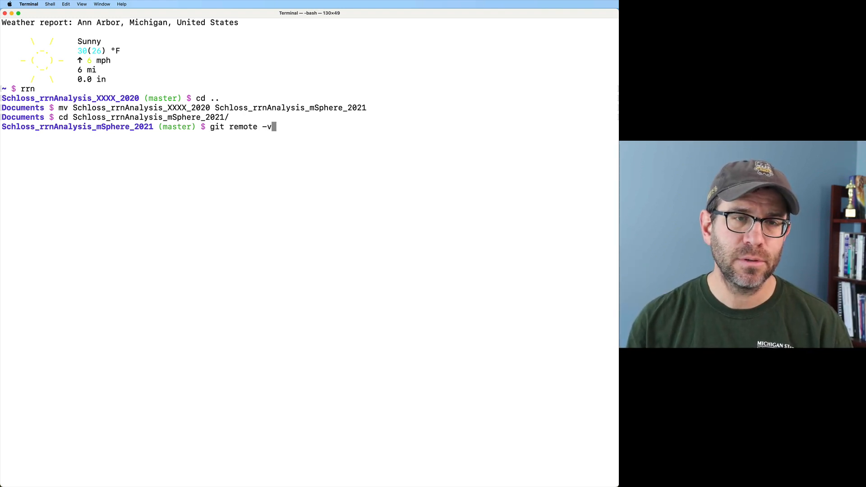
pyautogui.press('Return')
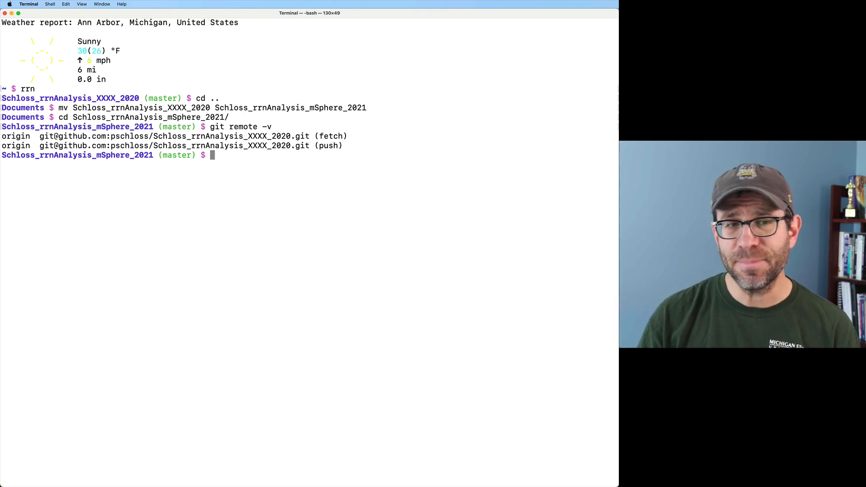
# - Set the origin remote to the SSH clone URL copied from the SchlossLab repository's GitHub page, and list the remotes verbosely
pyautogui.write('git remo')
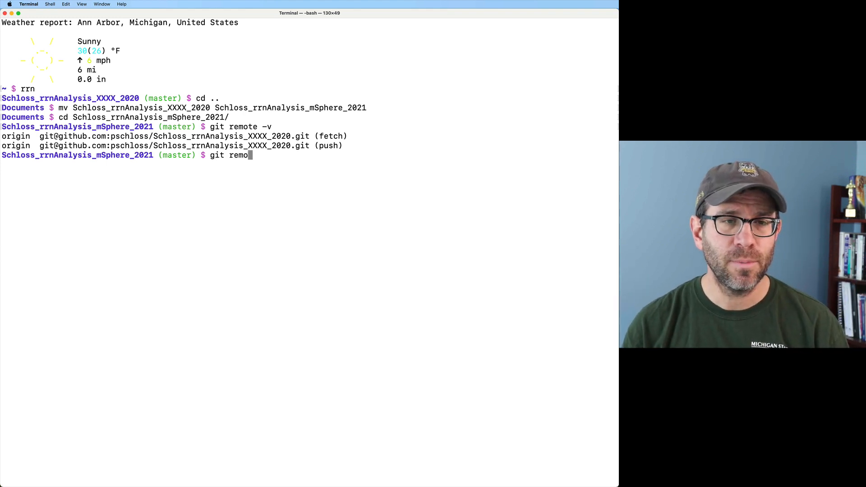
pyautogui.write('te set-u')
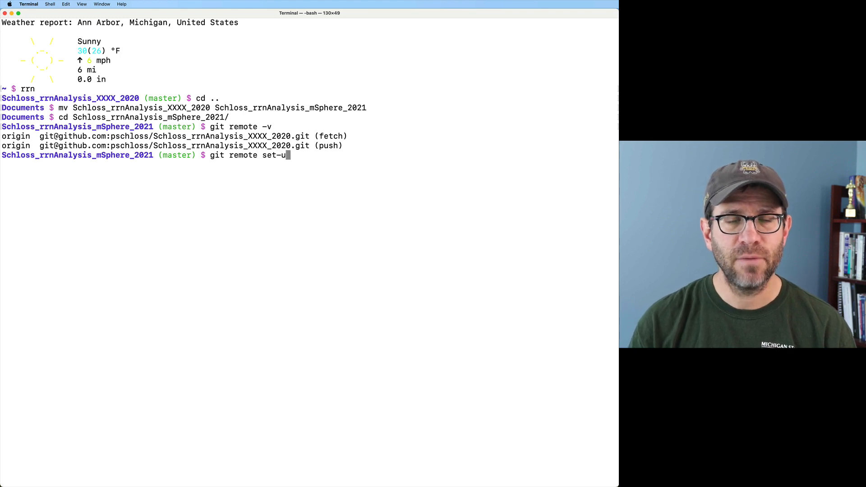
pyautogui.write('rl origin')
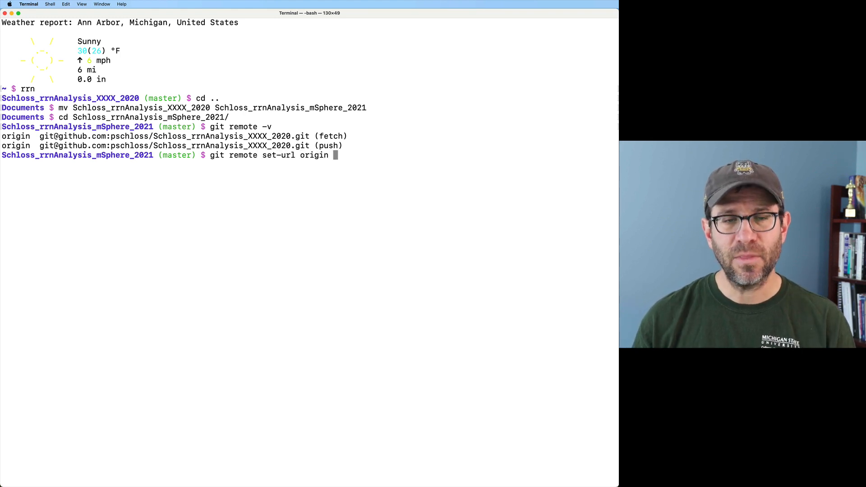
pyautogui.press('super+Tab')
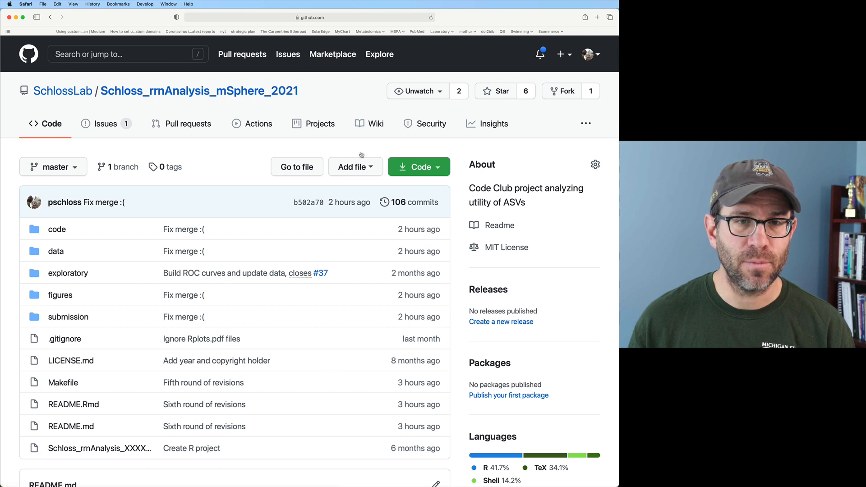
pyautogui.click(435, 167)
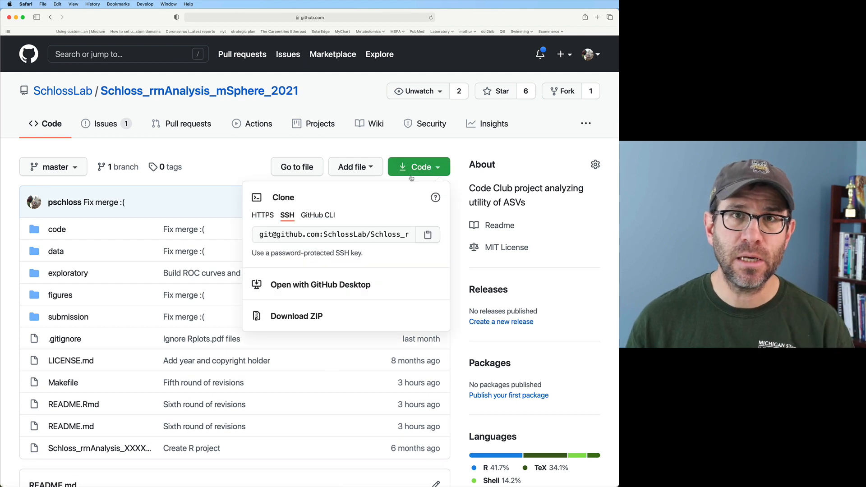
pyautogui.click(427, 235)
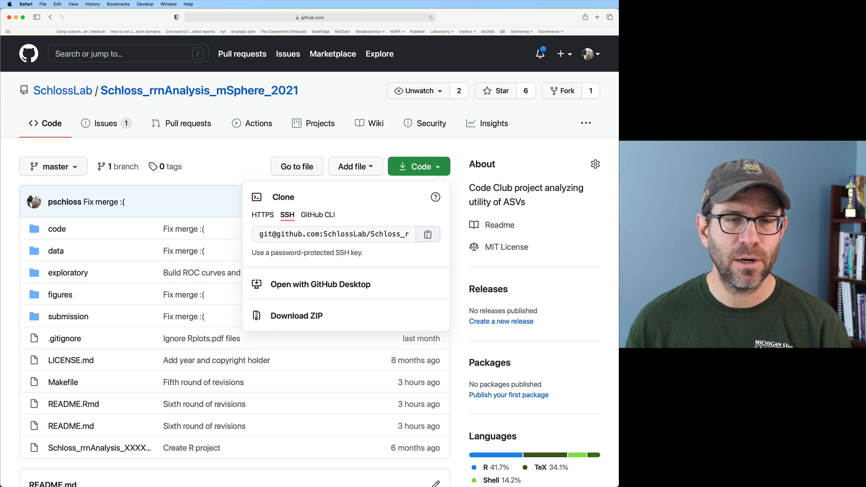
pyautogui.press('super+Tab')
pyautogui.press('super+v')
pyautogui.press('Return')
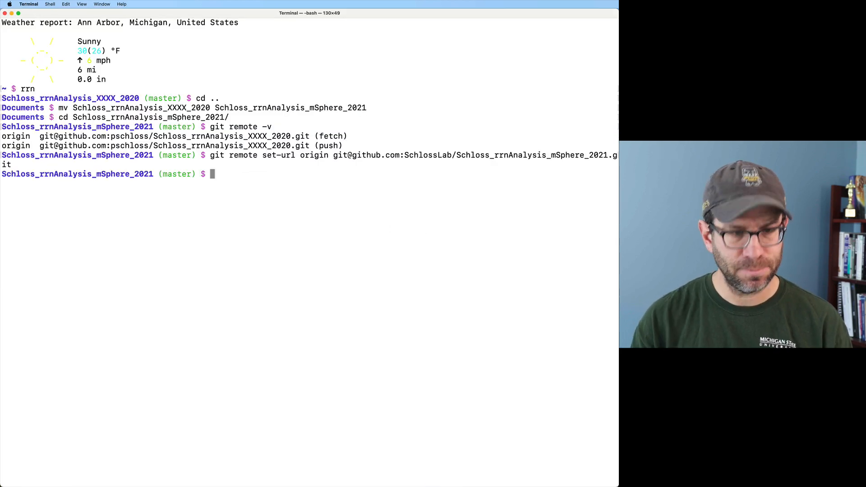
pyautogui.write('git remote -v')
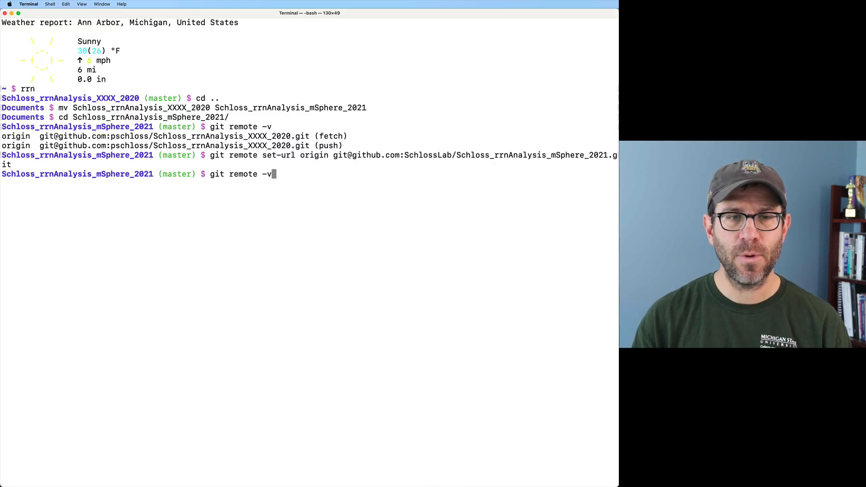
pyautogui.press('Return')
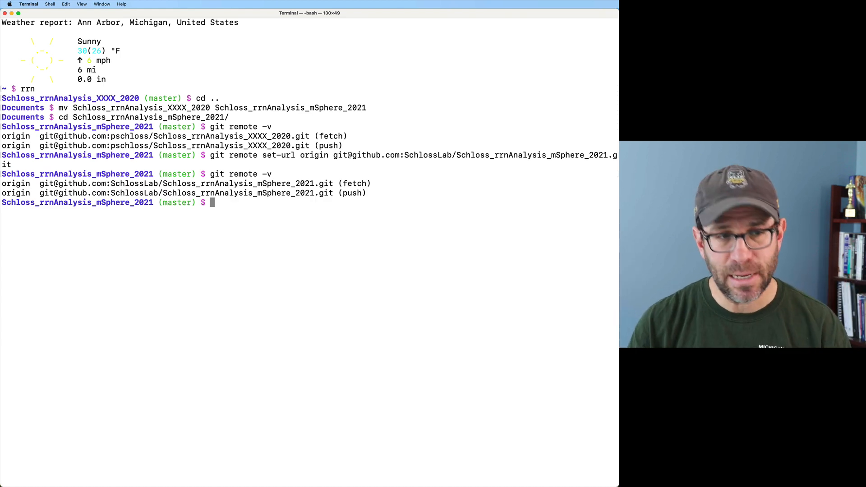
# - Push the master branch to the origin remote and check the repository's Git status
pyautogui.write('git push')
pyautogui.press('Return')
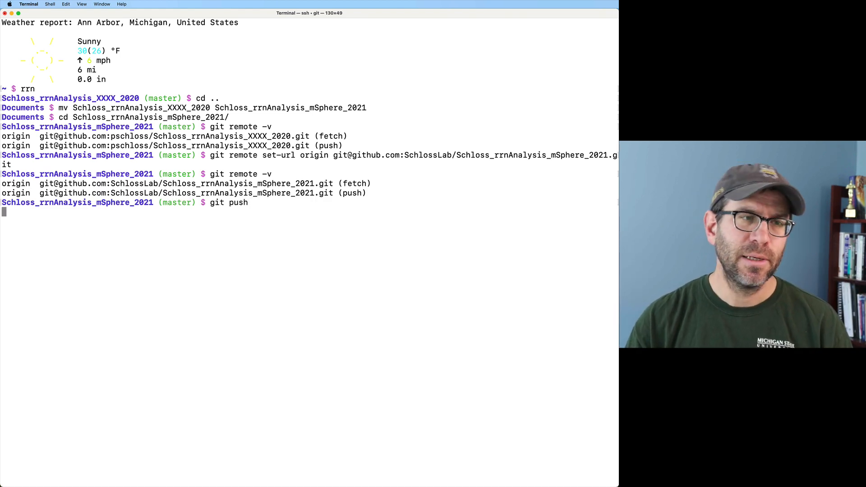
pyautogui.write('git status')
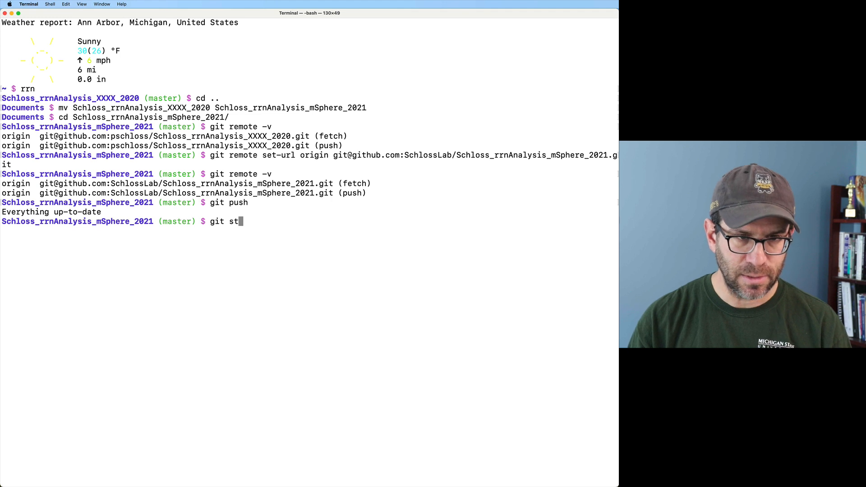
pyautogui.press('Return')
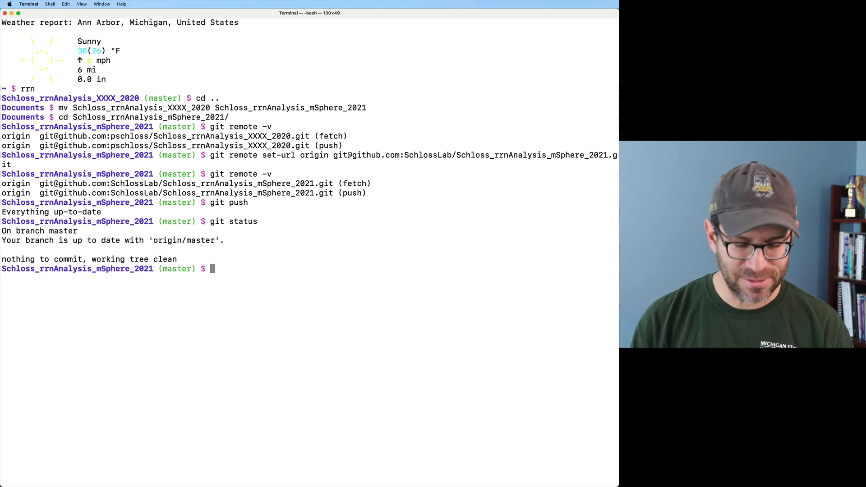
# - Test the rrn alias and select the directory name in the path it outputs
pyautogui.write('rrn')
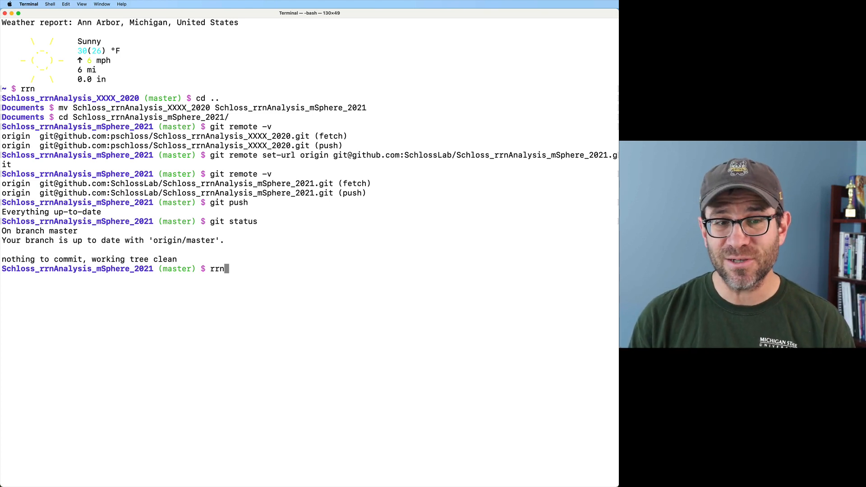
pyautogui.press('Return')
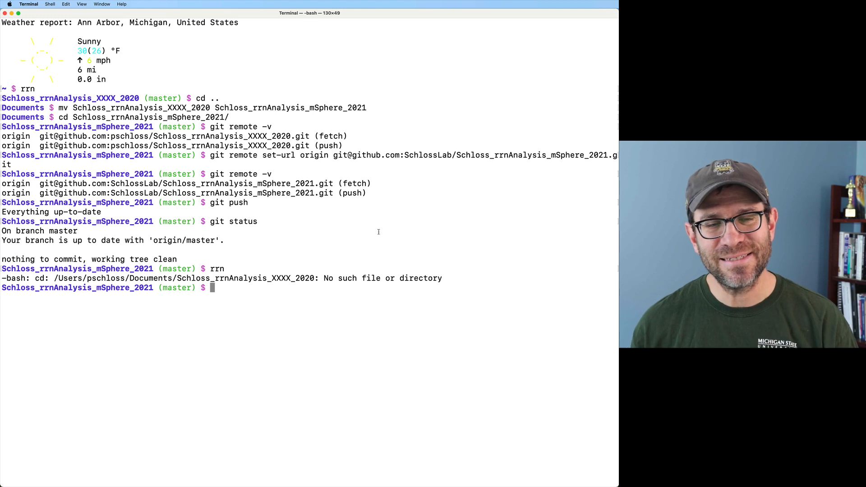
pyautogui.tripleClick(243, 278)
pyautogui.doubleClick(244, 277)
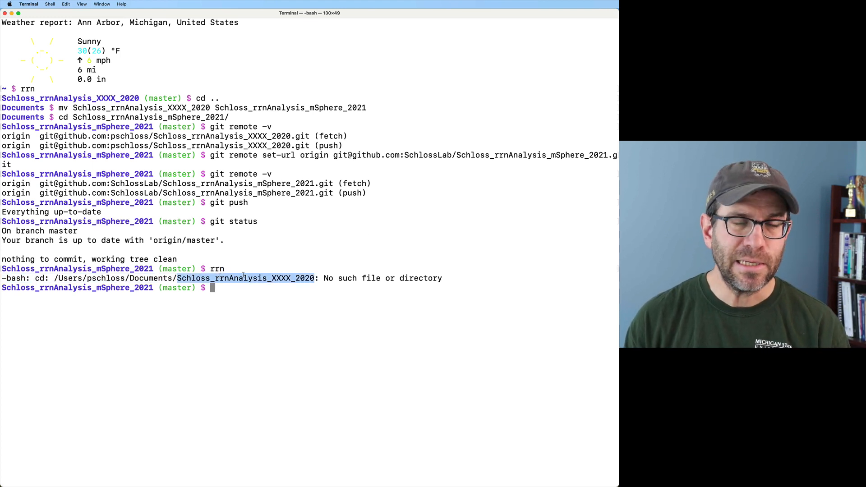
# - Open the ~/.bashrc file for editing in nano
pyautogui.write('nano ~/')
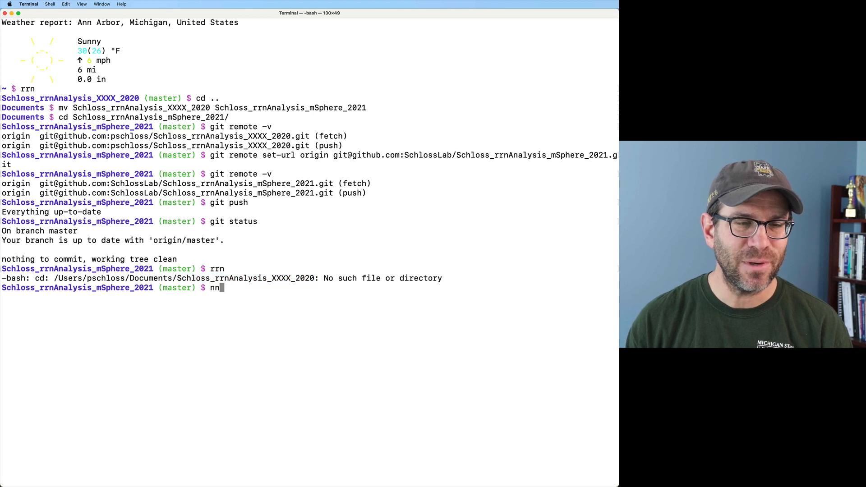
pyautogui.write('.ba')
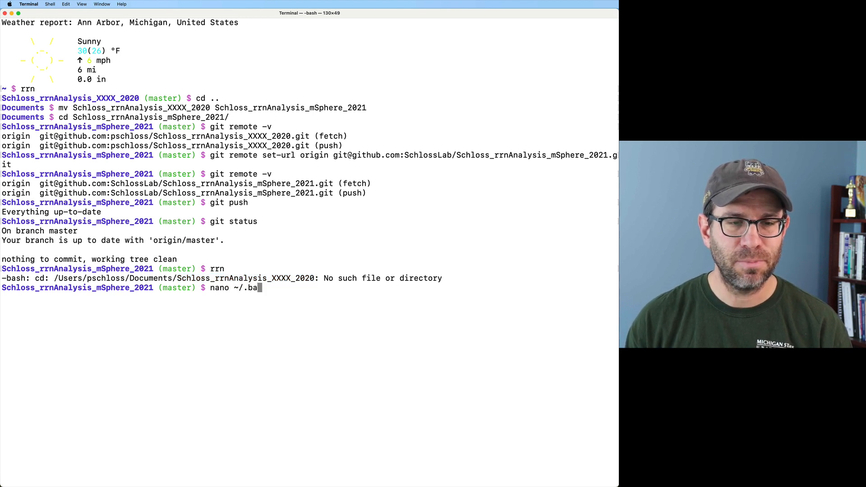
pyautogui.write('shrc')
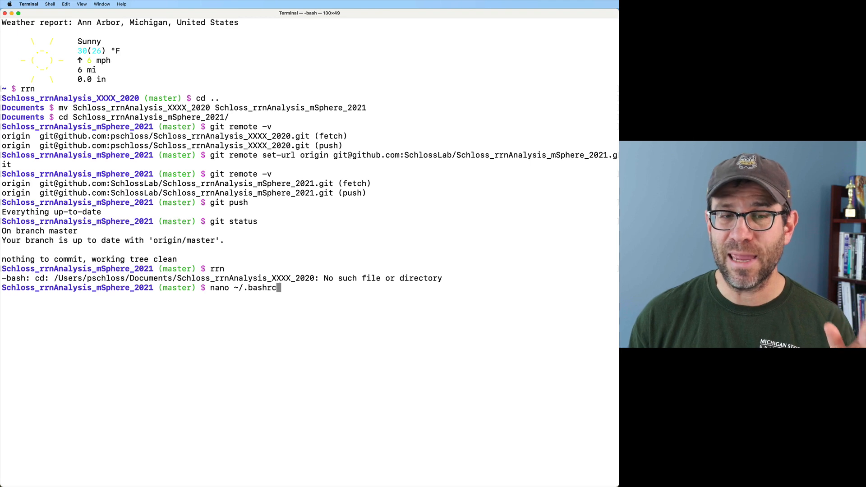
pyautogui.press('Return')
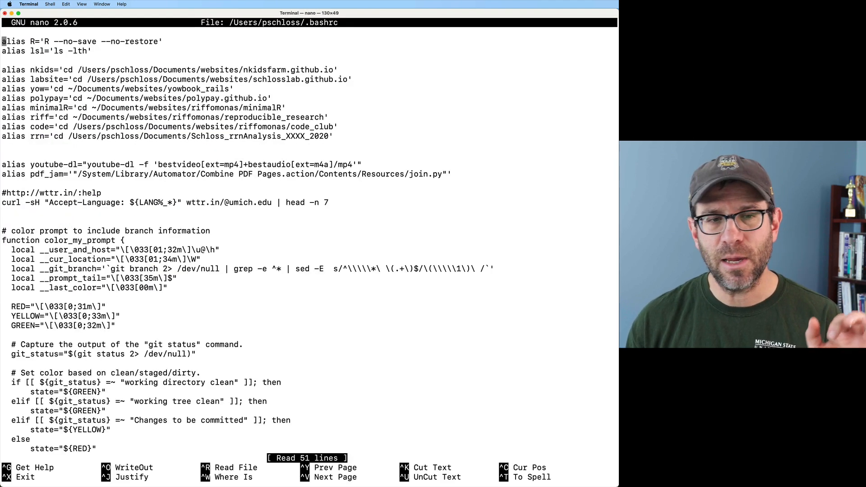
# - Change the target directory name in the rrn alias to Schloss_rrnAnalysis_mSphere_2021, leaving the rest of its path as is
pyautogui.press('Down')
pyautogui.press('Down')
pyautogui.press('Down')
pyautogui.press('Down')
pyautogui.press('Down')
pyautogui.press('Down')
pyautogui.press('Down')
pyautogui.press('Down')
pyautogui.press('Down')
pyautogui.press('Down')
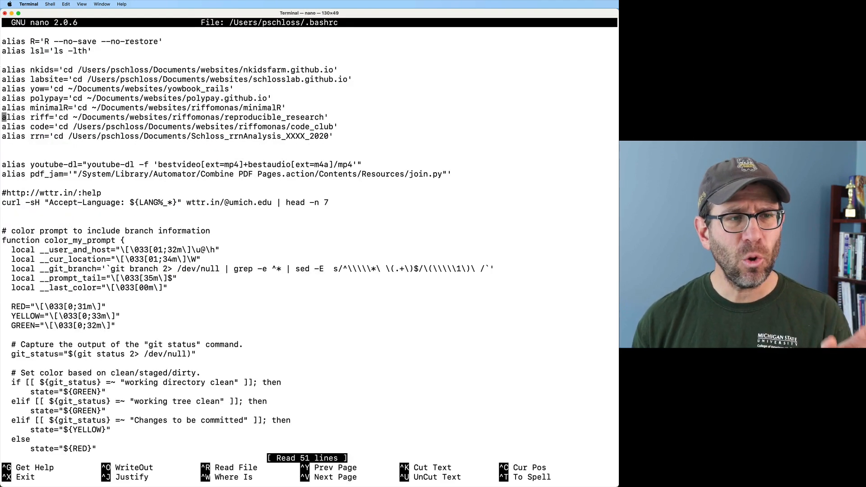
pyautogui.press('Down')
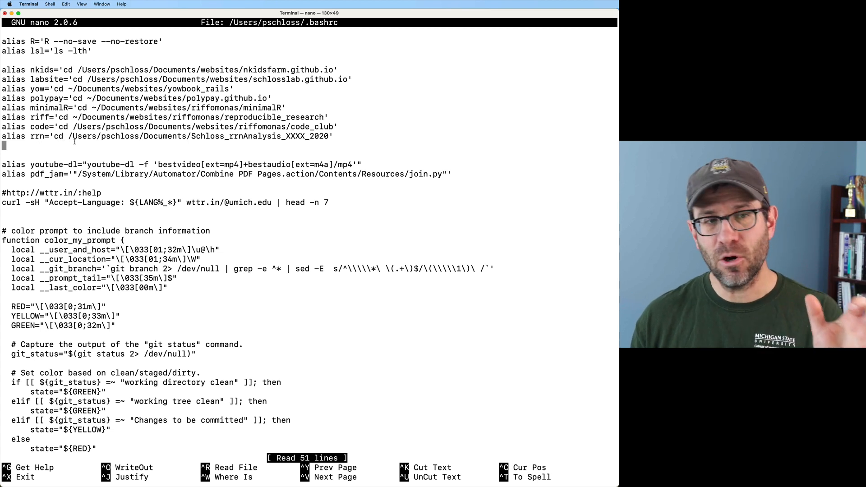
pyautogui.press('Left')
pyautogui.press('Left')
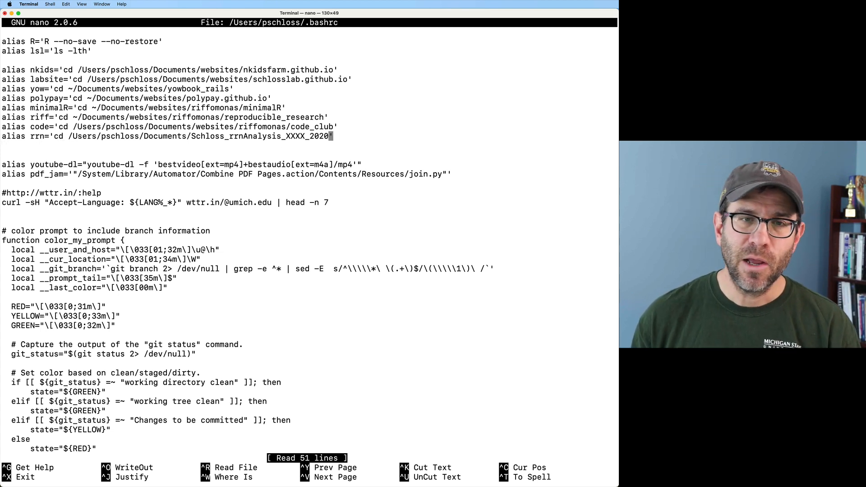
pyautogui.press('BackSpace')
pyautogui.write('1')
pyautogui.press('Left')
pyautogui.press('Left')
pyautogui.press('Left')
pyautogui.press('Left')
pyautogui.press('Left')
pyautogui.press('BackSpace')
pyautogui.press('BackSpace')
pyautogui.press('BackSpace')
pyautogui.press('BackSpace')
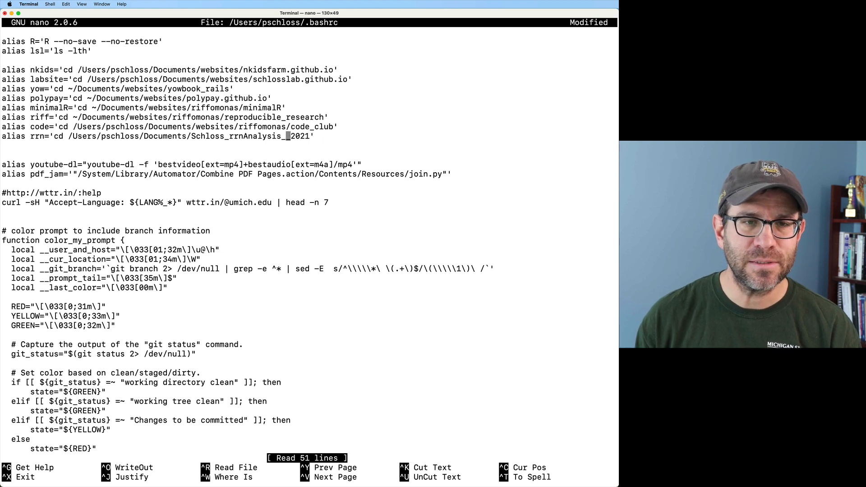
pyautogui.write('mSphere')
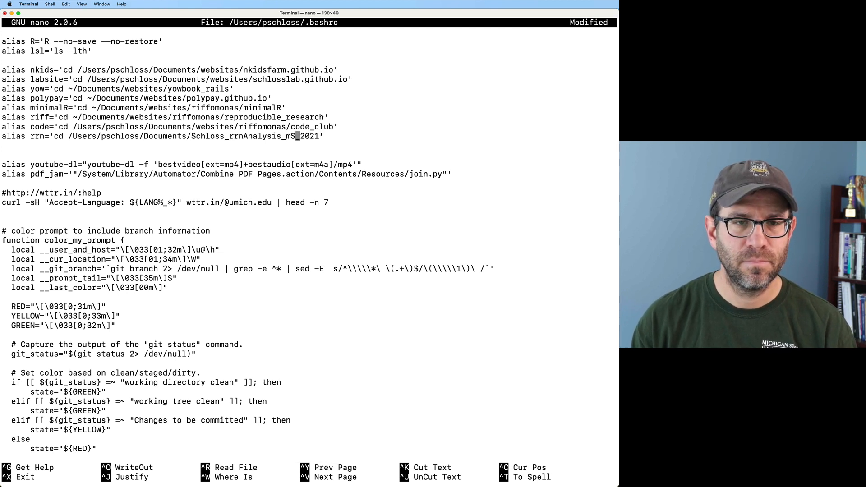
# - Save ~/.bashrc under the same name, leave nano and source the file in the current shell
pyautogui.hotkey('ctrl', 'o')
pyautogui.press('Return')
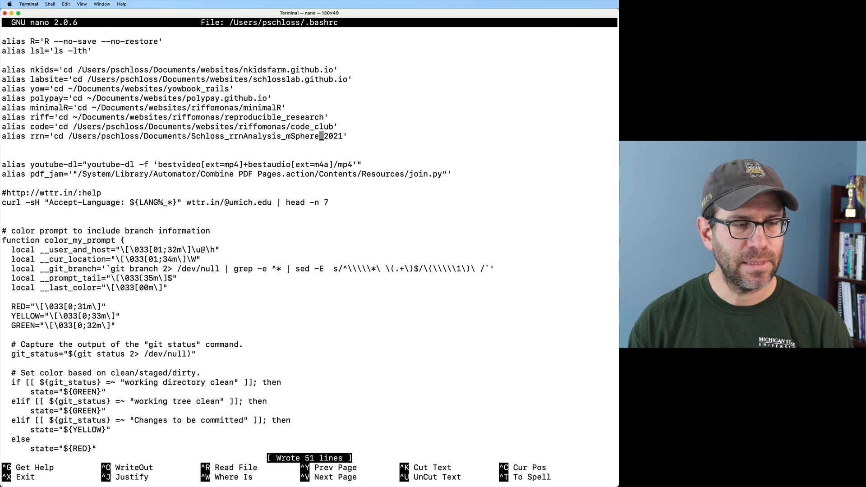
pyautogui.hotkey('ctrl', 'x')
pyautogui.write('. ')
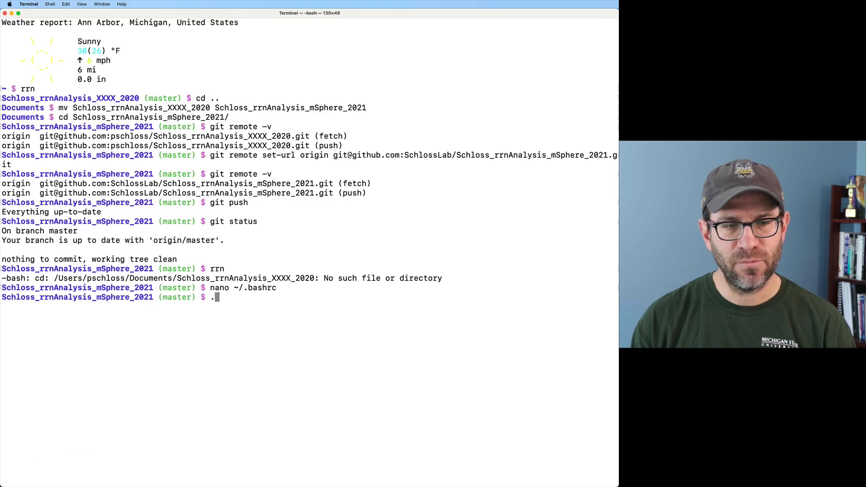
pyautogui.write('~/.b')
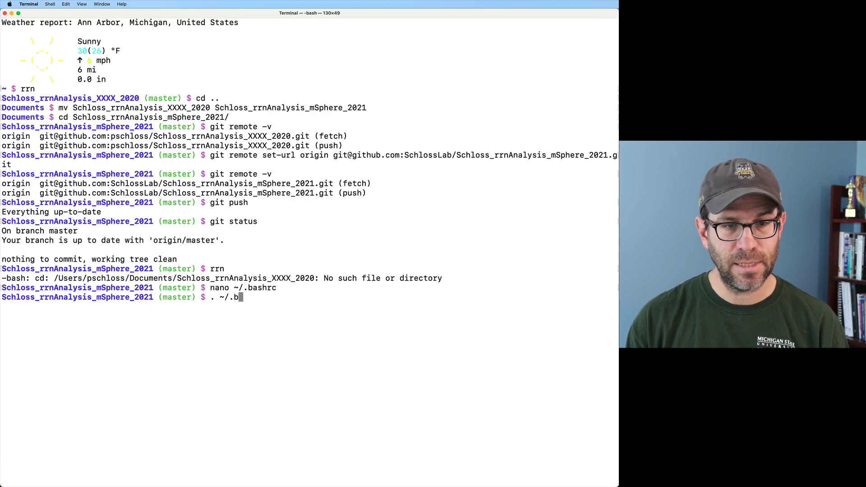
pyautogui.write('ashrc')
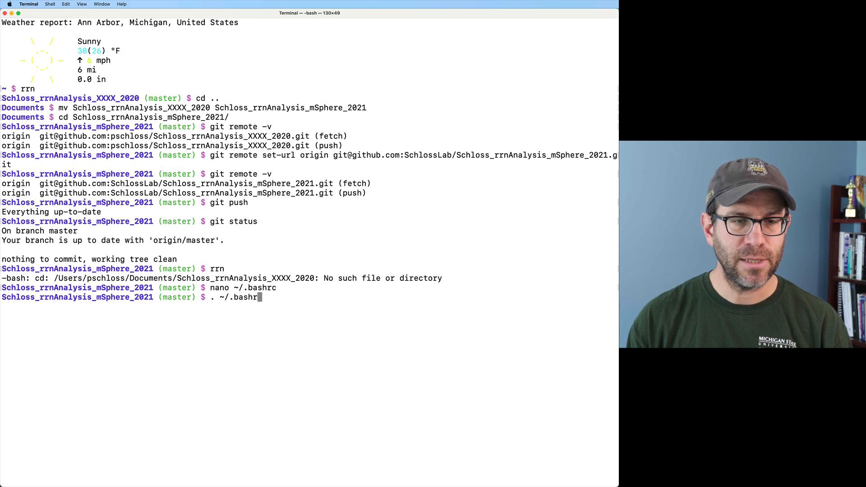
pyautogui.press('Return')
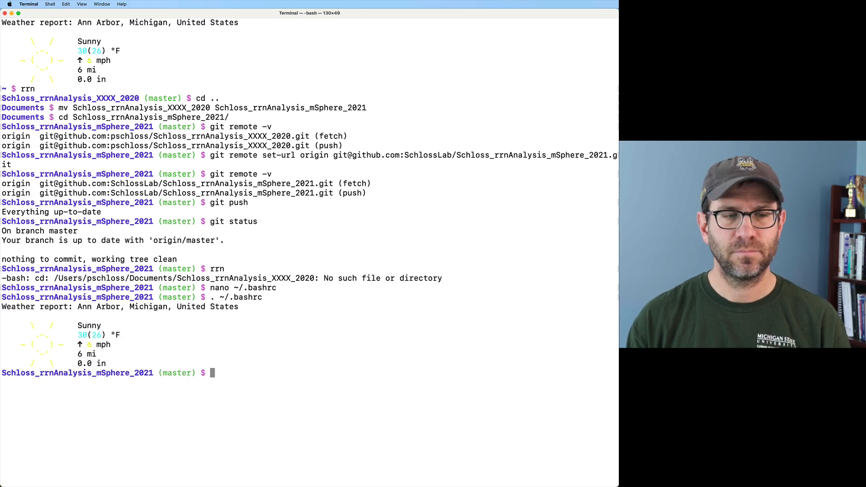
# - Go to the home directory and run the rrn alias to test its path to the project folder
pyautogui.write('cd ~')
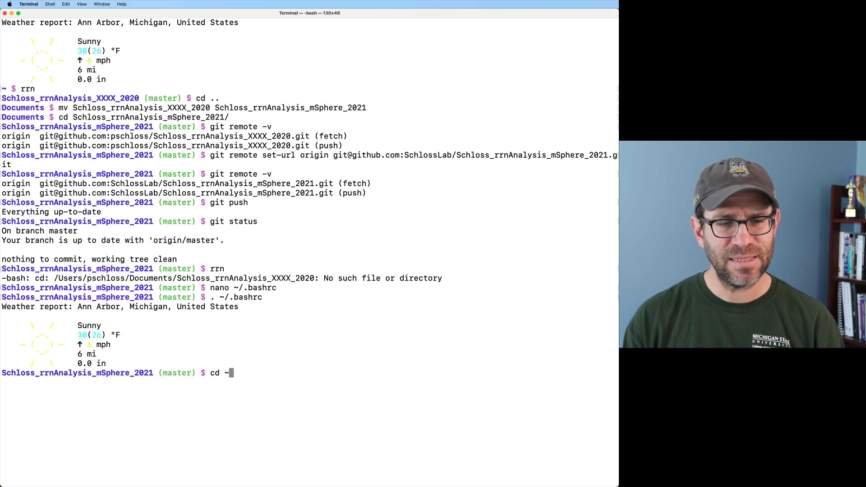
pyautogui.press('Return')
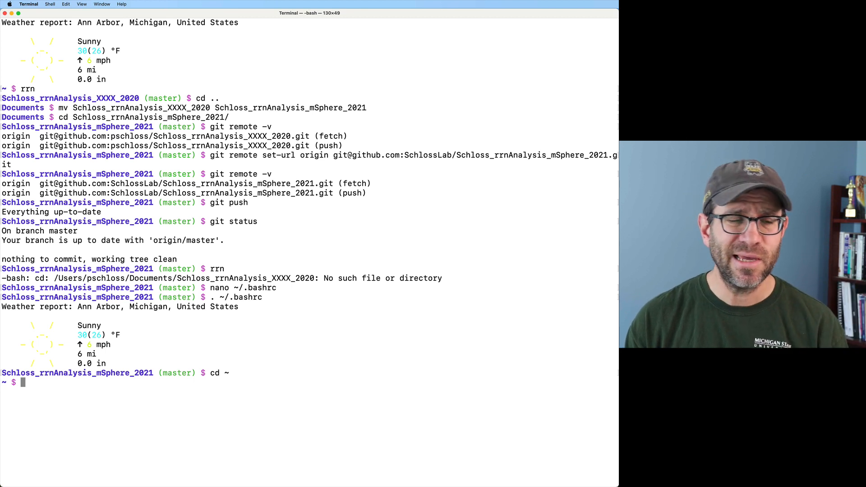
pyautogui.write('rrn')
pyautogui.press('Return')
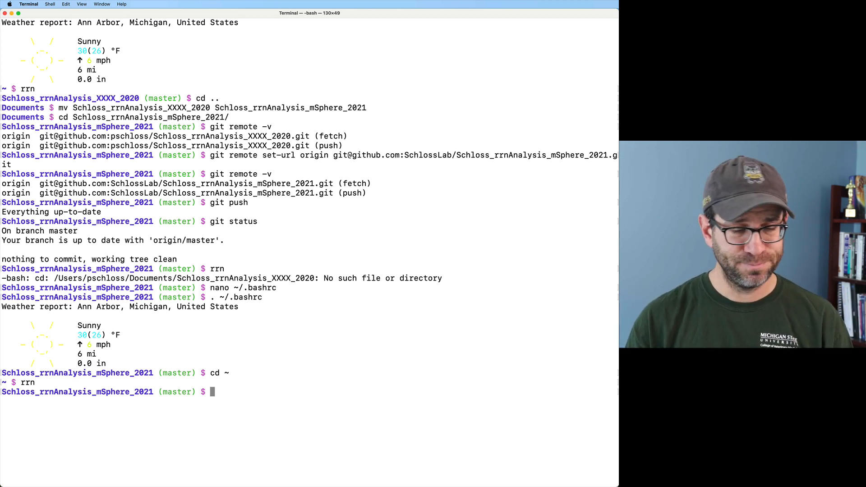
# - Open the cover letter file submission/cover_letter.docx in Word from the project directory
pyautogui.write('open s')
pyautogui.press('Tab')
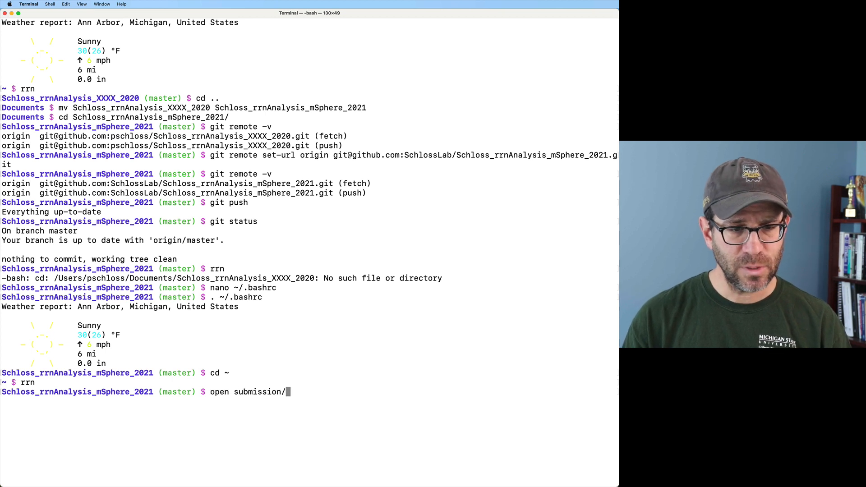
pyautogui.write('c')
pyautogui.press('Tab')
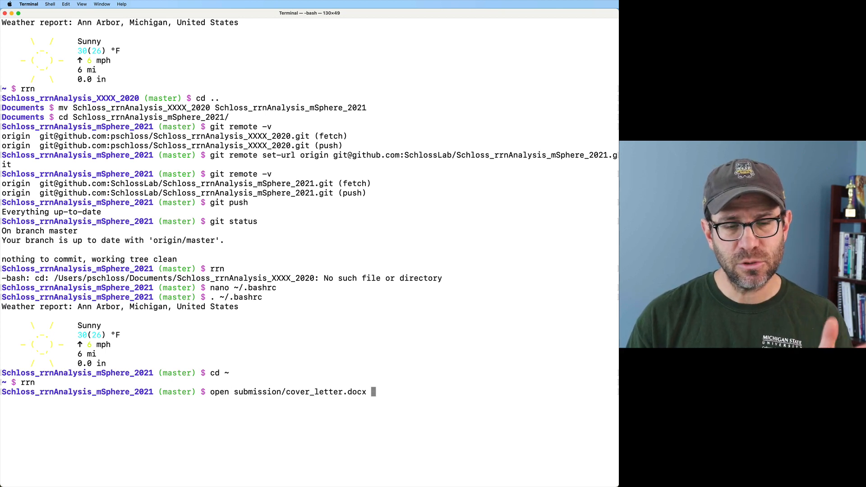
pyautogui.press('Return')
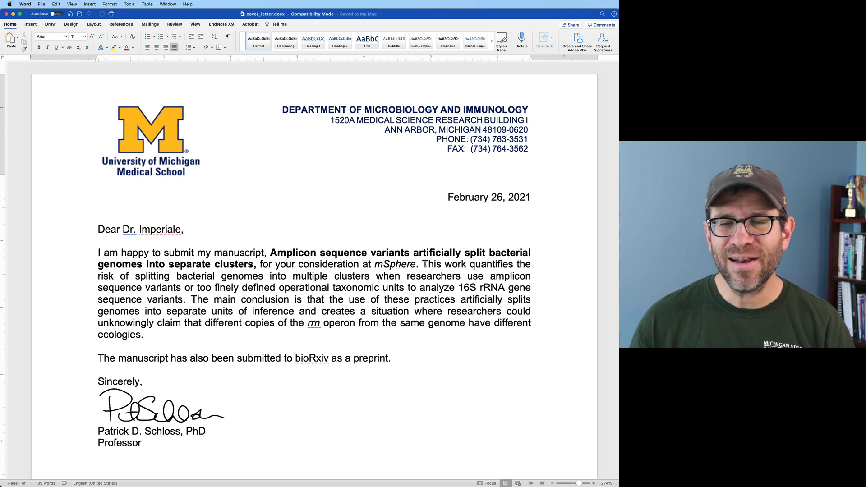
# - Review the cover letter's summary of the work, its main conclusion and the bioRxiv preprint statement
pyautogui.moveTo(425, 264); pyautogui.dragTo(189, 299)
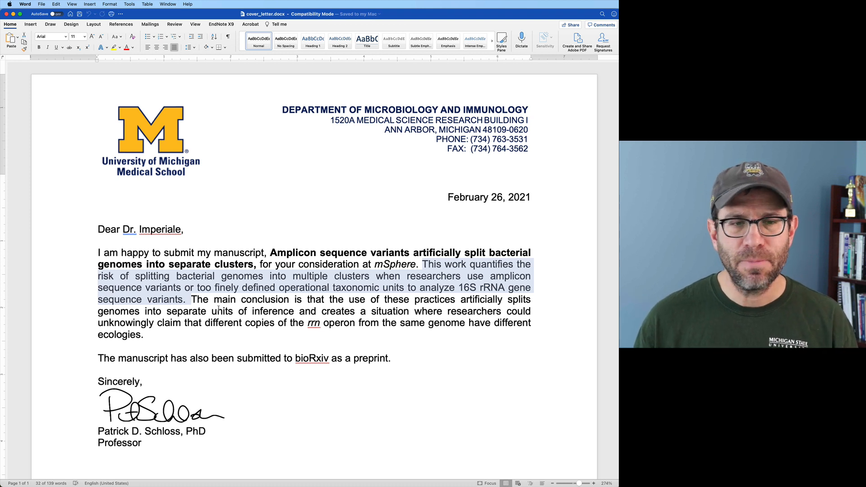
pyautogui.moveTo(191, 300); pyautogui.dragTo(212, 333)
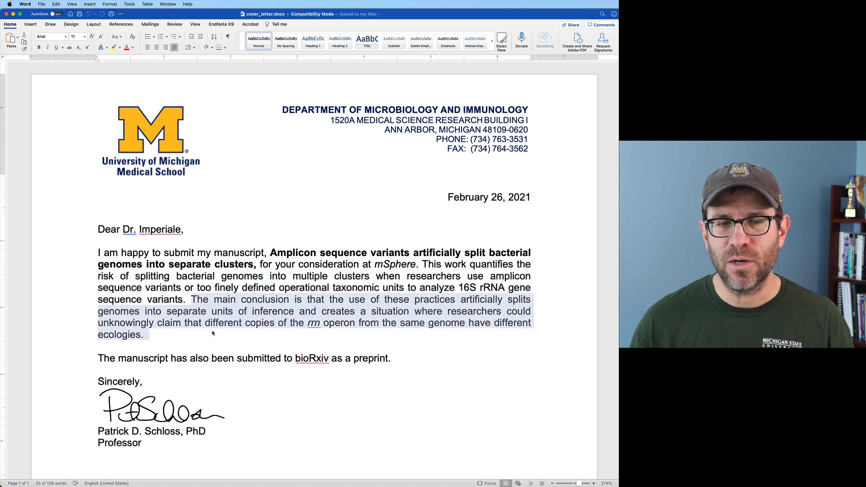
pyautogui.click(75, 363)
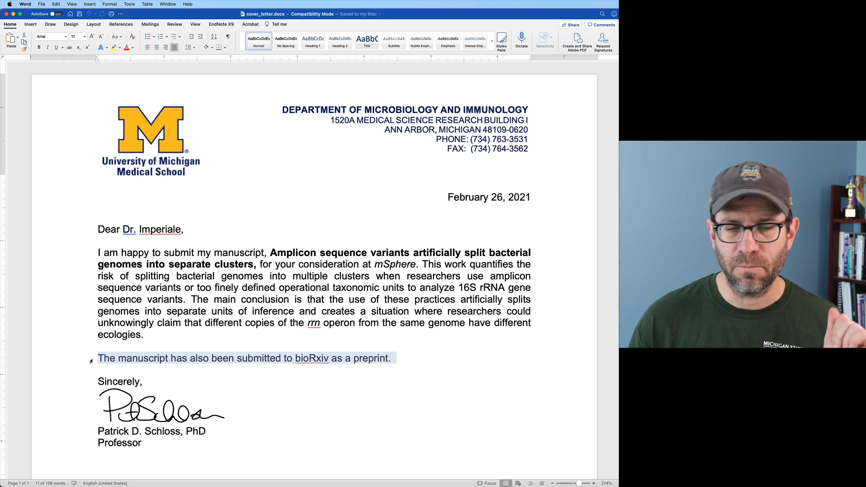
pyautogui.click(126, 323)
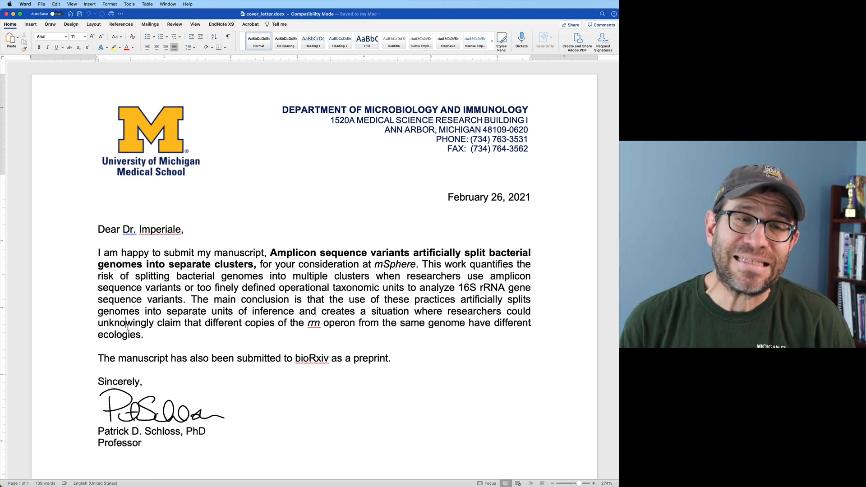
# - Switch to Safari and open the mSphere journal home page at msphere.asm.org
pyautogui.press('super+Tab')
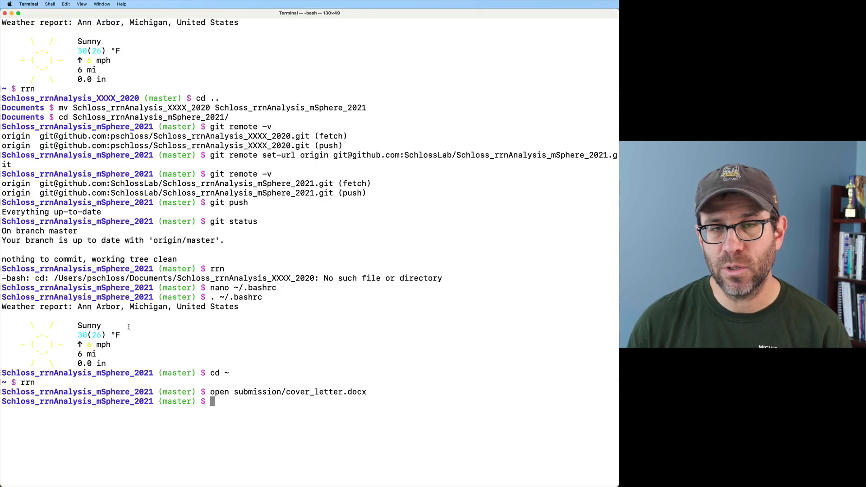
pyautogui.moveTo(2, 198)
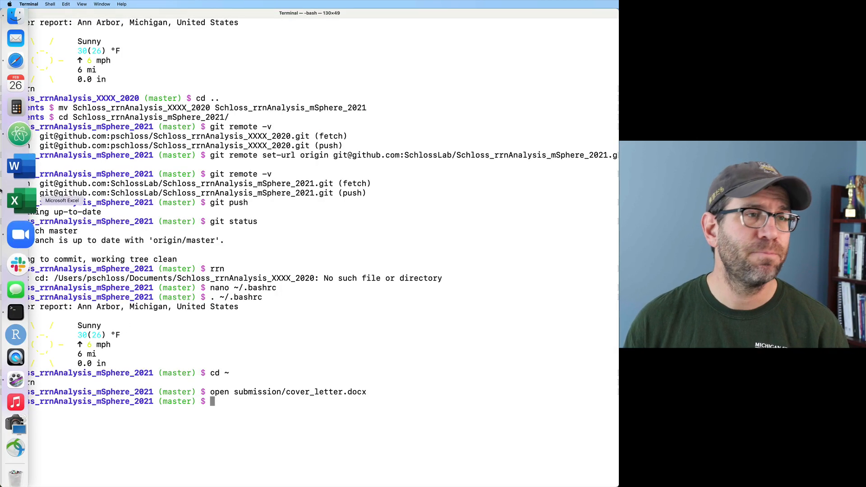
pyautogui.click(21, 83)
pyautogui.click(323, 20)
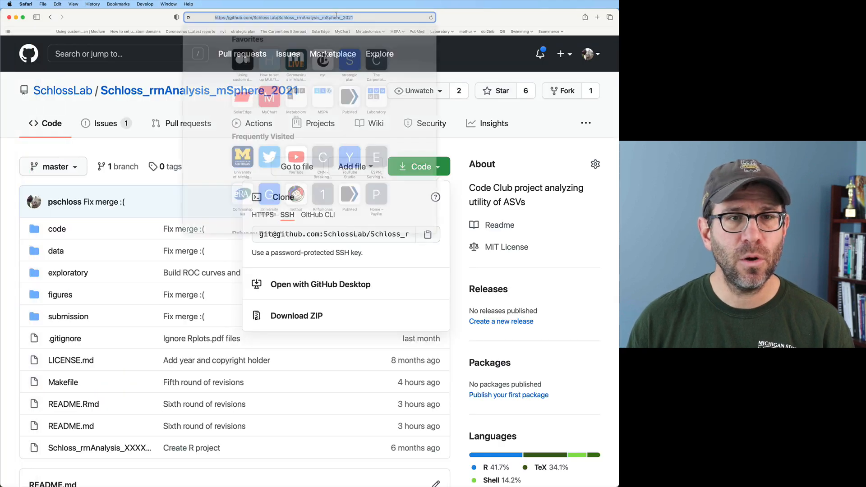
pyautogui.write('mse')
pyautogui.press('BackSpace')
pyautogui.write('phere.')
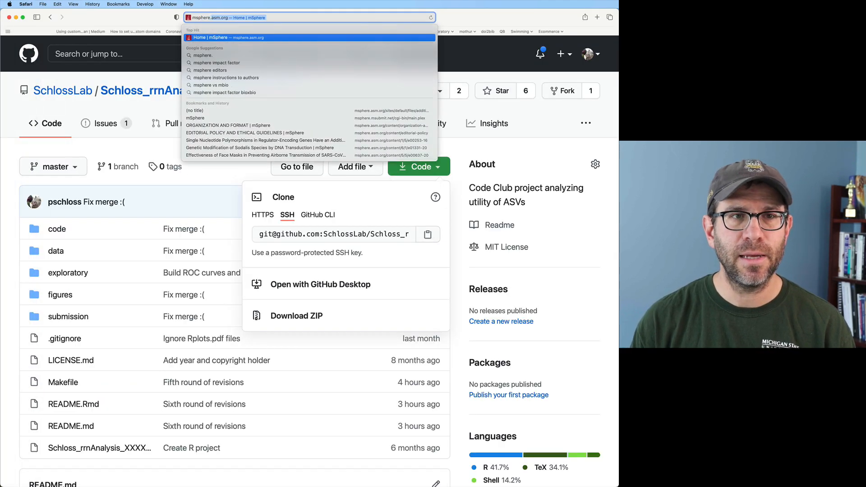
pyautogui.press('Return')
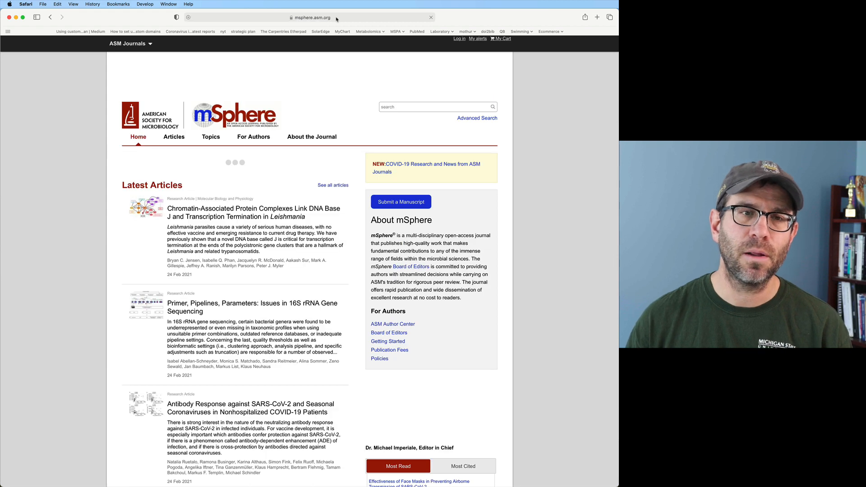
# - Go to mSphere's manuscript submission system and log in with the saved account credentials
pyautogui.press('super+equal')
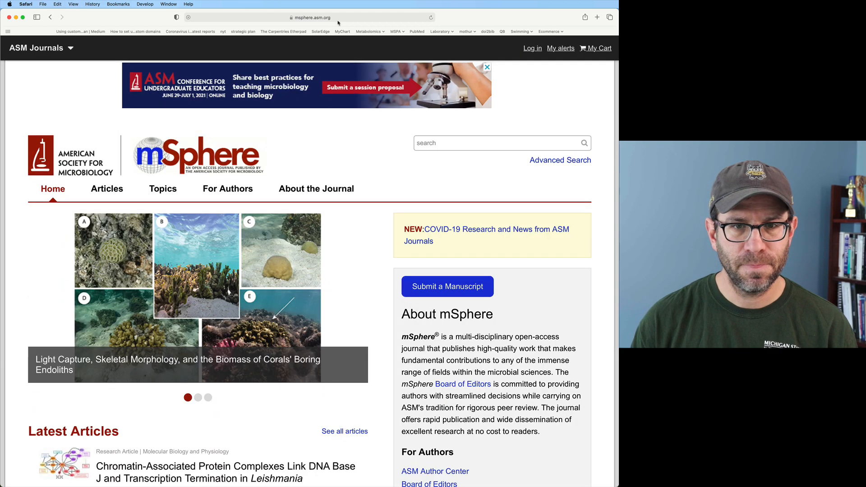
pyautogui.click(446, 293)
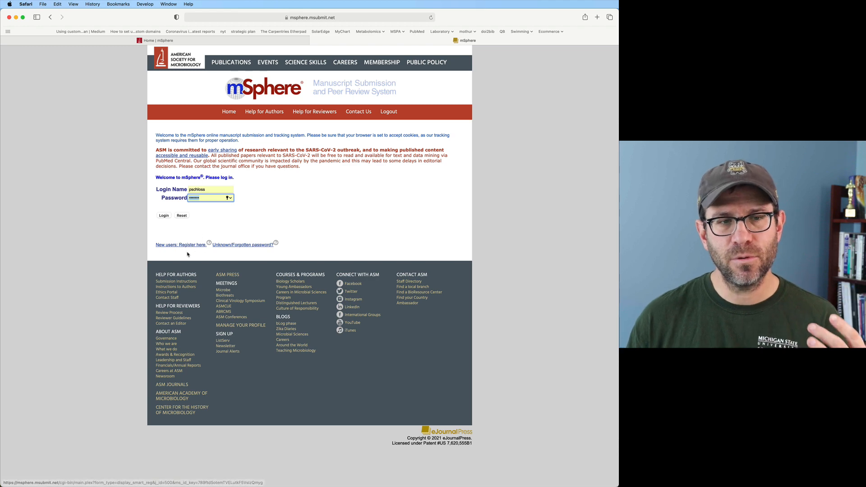
pyautogui.click(165, 217)
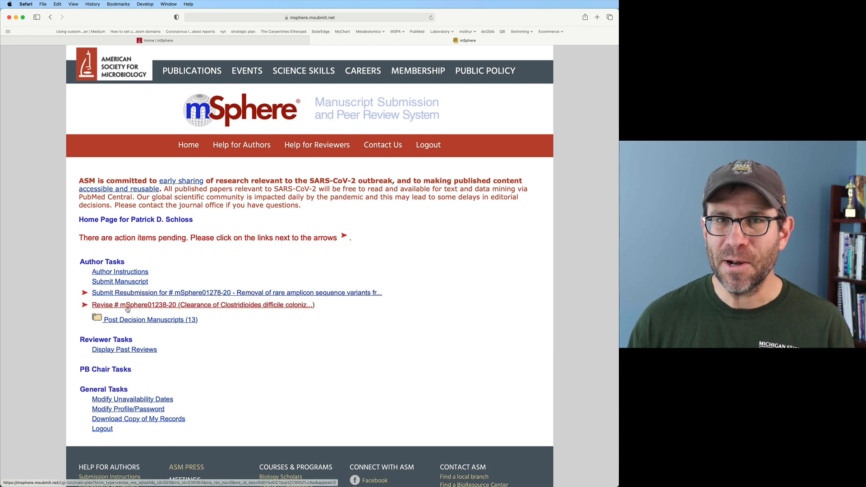
# - Start a new manuscript submission with Observation as the manuscript type and continue to the file upload page
pyautogui.click(120, 282)
pyautogui.scroll(-3, 122, 287)
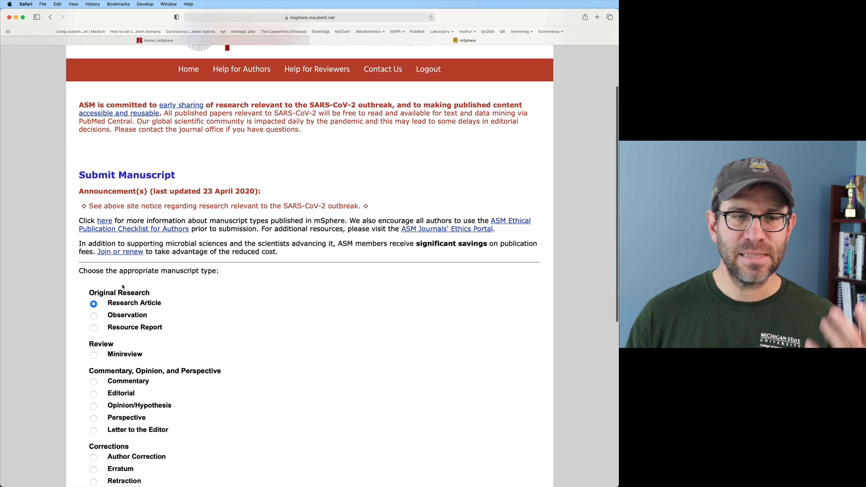
pyautogui.scroll(-3, 120, 284)
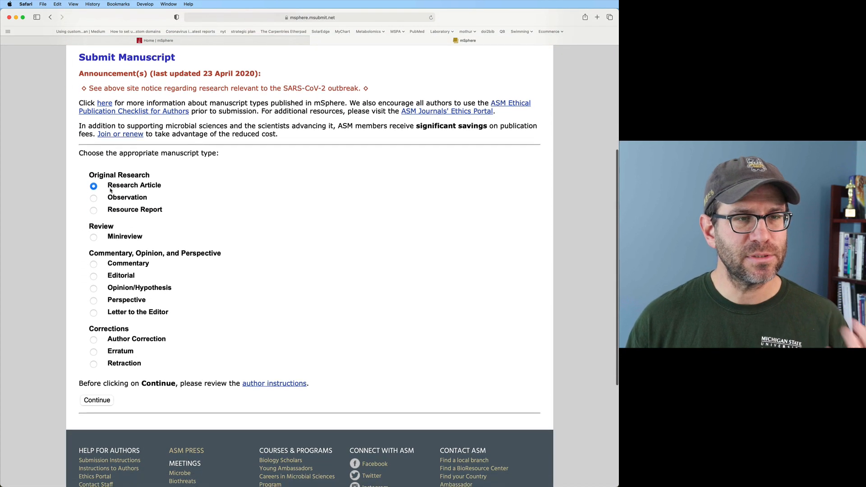
pyautogui.scroll(-1, 136, 203)
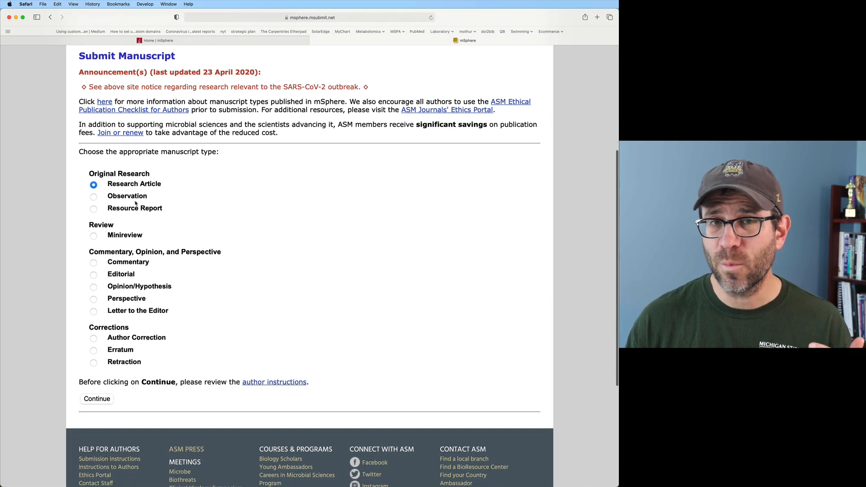
pyautogui.click(92, 198)
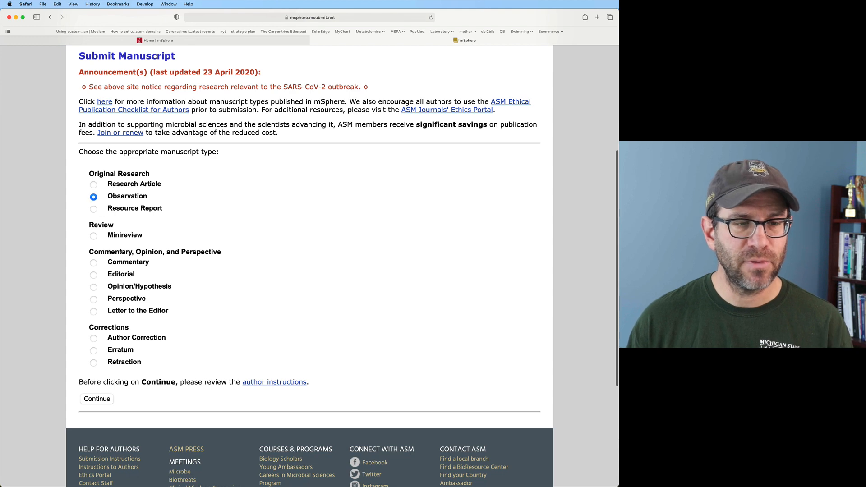
pyautogui.click(96, 400)
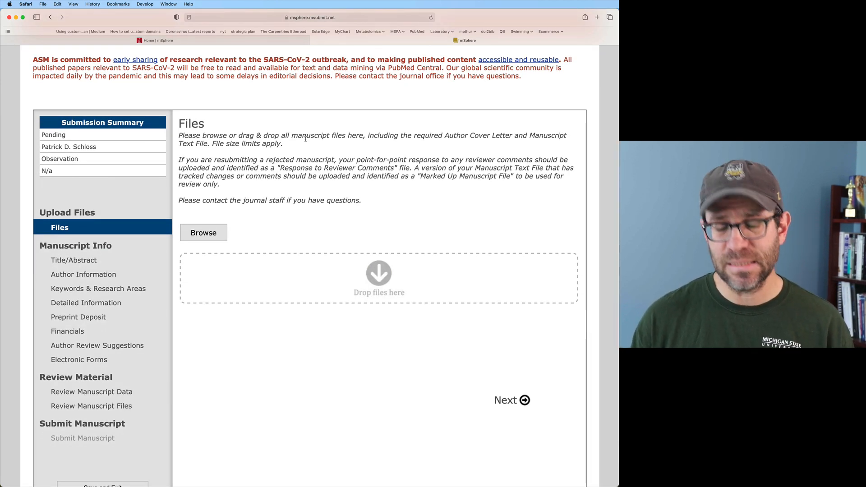
# - Switch to Finder and open the submission folder inside Schloss_rrnAnalysis_mSphere_2021
pyautogui.press('super+Tab')
pyautogui.hscroll(-1, 335, 244)
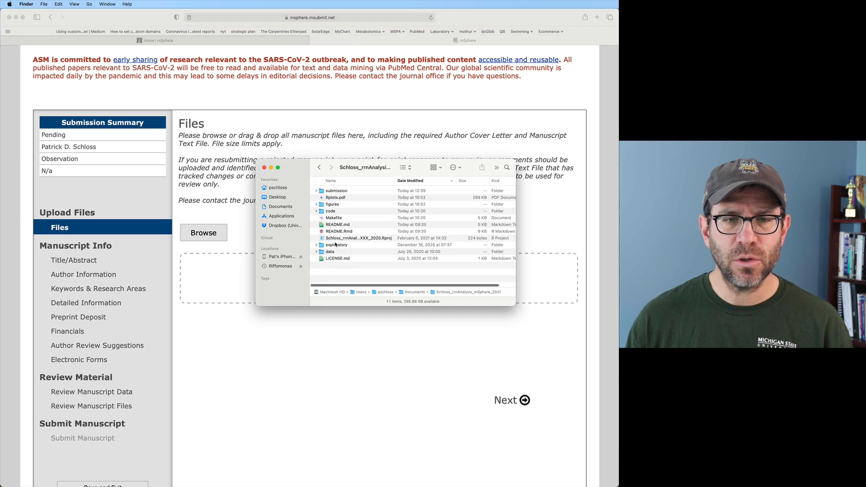
pyautogui.doubleClick(329, 191)
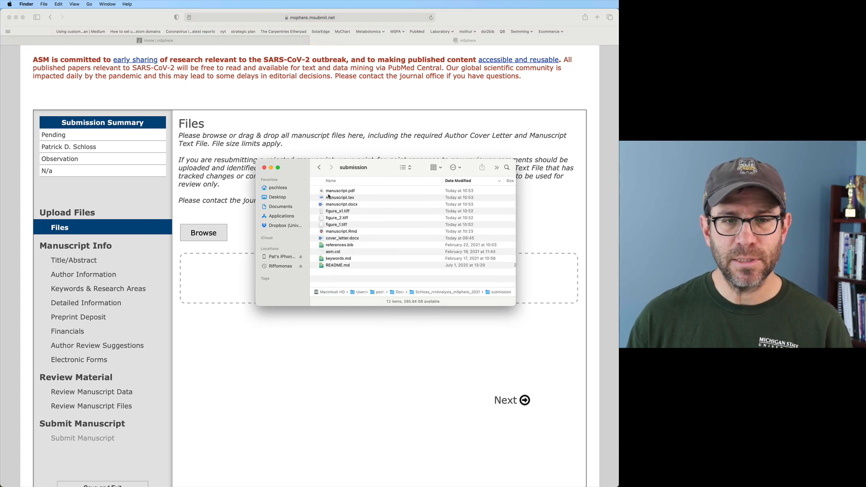
pyautogui.hscroll(2, 328, 197)
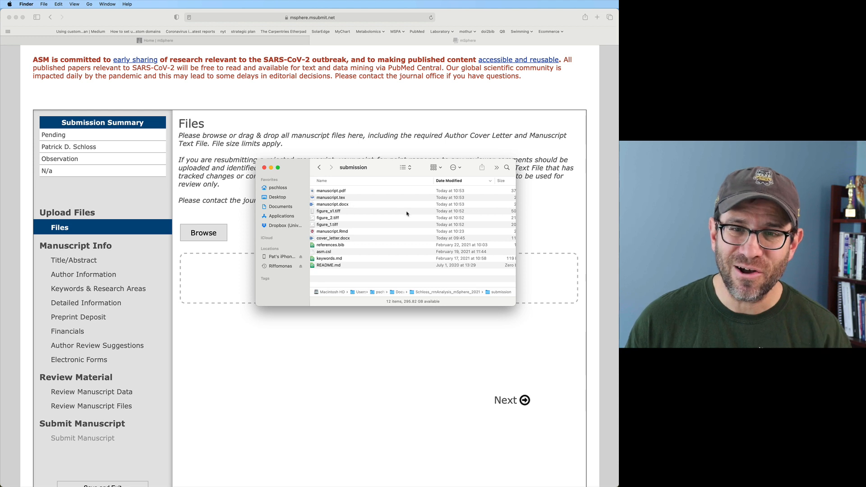
pyautogui.hscroll(-2, 411, 211)
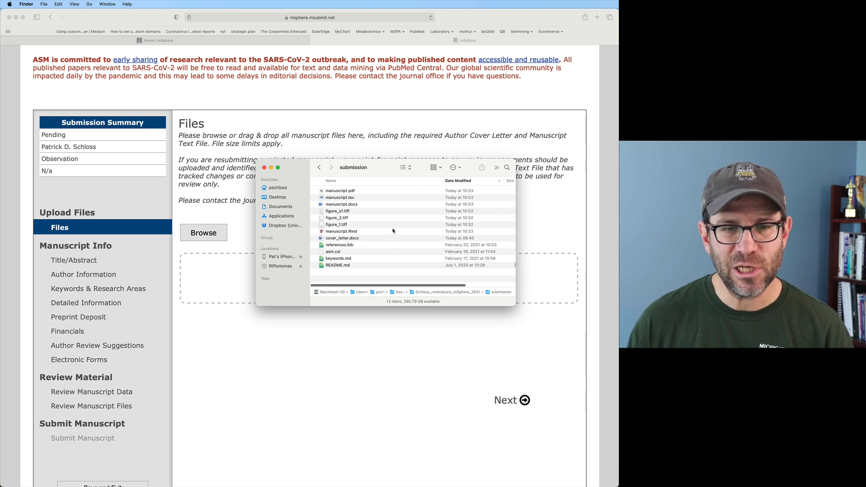
# - Add manuscript.pdf and cover_letter.docx from the submission folder to the submission's files and upload both
pyautogui.click(345, 192)
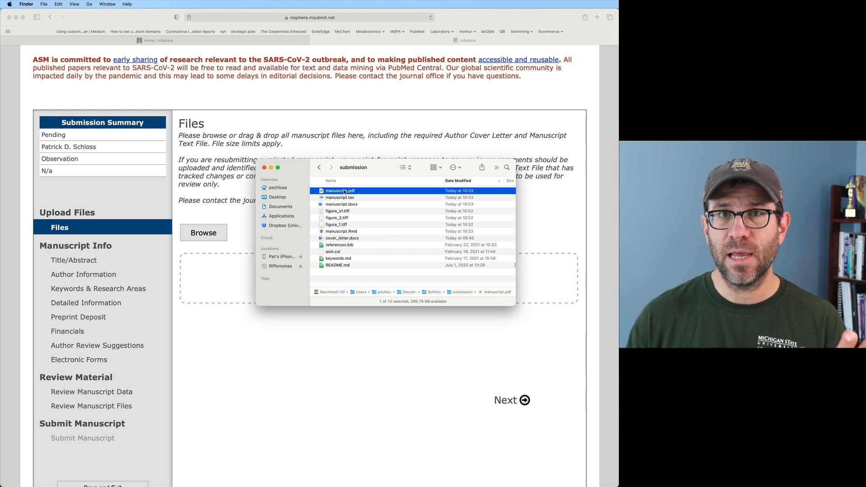
pyautogui.moveTo(344, 191); pyautogui.dragTo(240, 285)
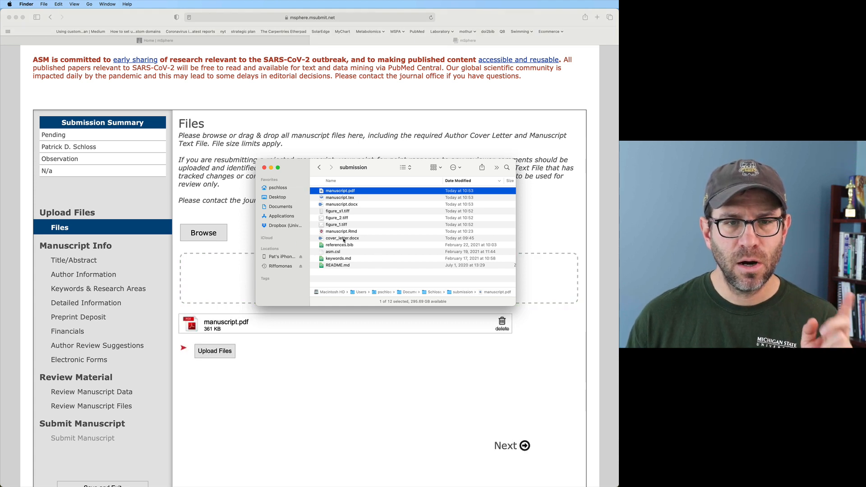
pyautogui.moveTo(342, 238); pyautogui.dragTo(235, 294)
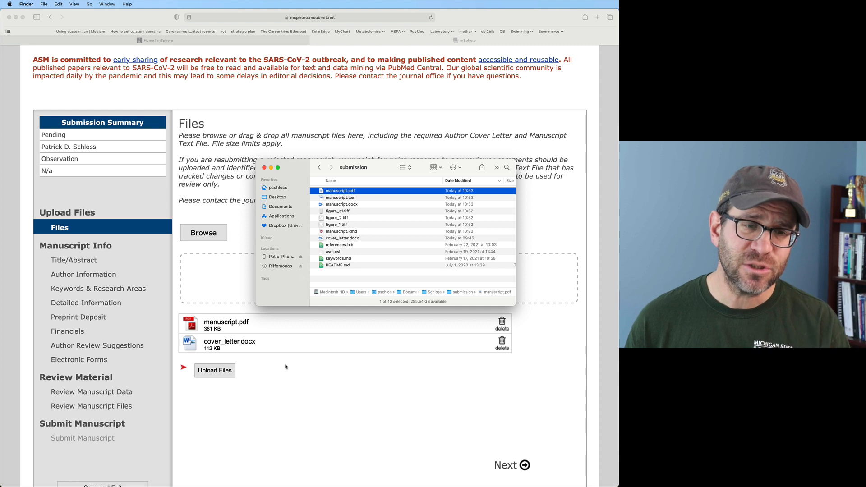
pyautogui.click(228, 373)
pyautogui.click(227, 372)
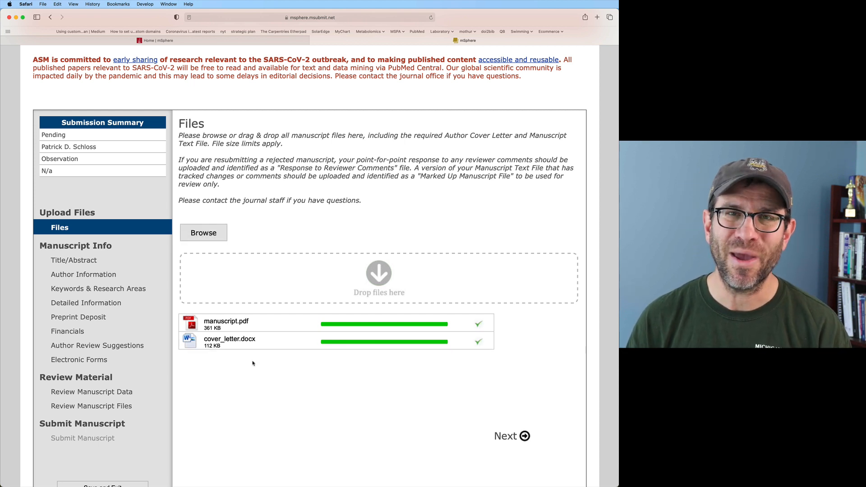
# - Classify manuscript.pdf as Manuscript Text File and cover_letter.docx as Author Cover Letter, and proceed to the Title/Abstract page
pyautogui.click(399, 330)
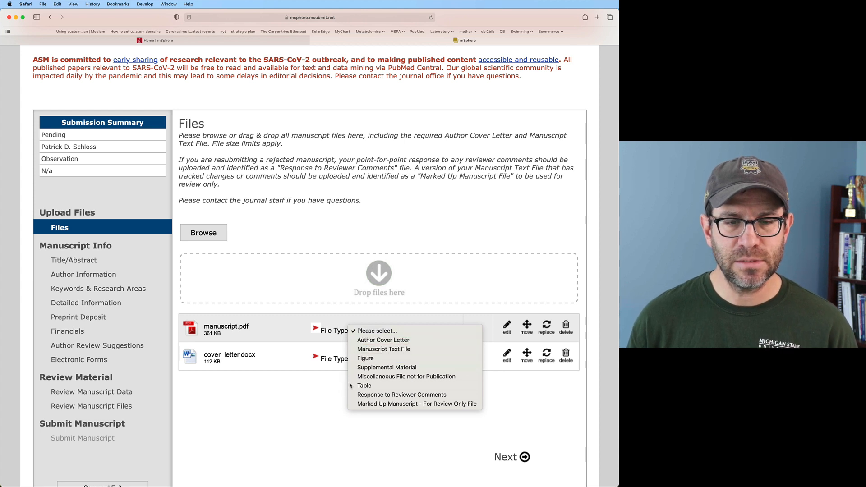
pyautogui.click(382, 352)
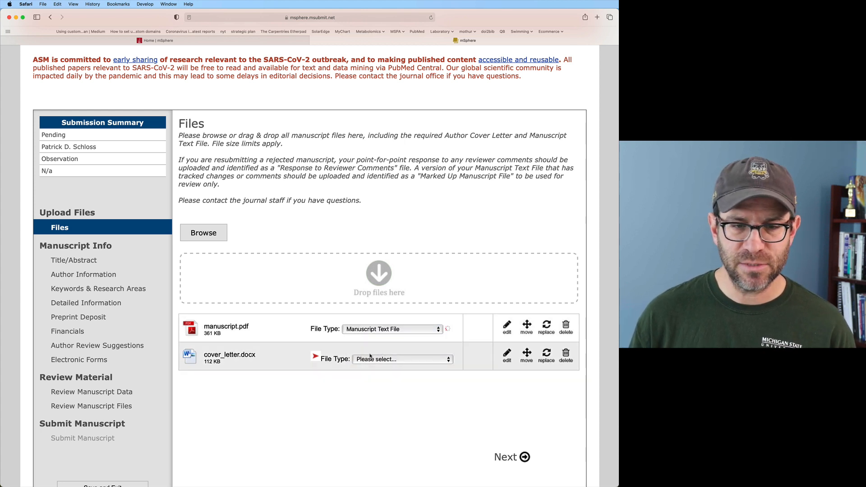
pyautogui.click(372, 358)
pyautogui.click(372, 369)
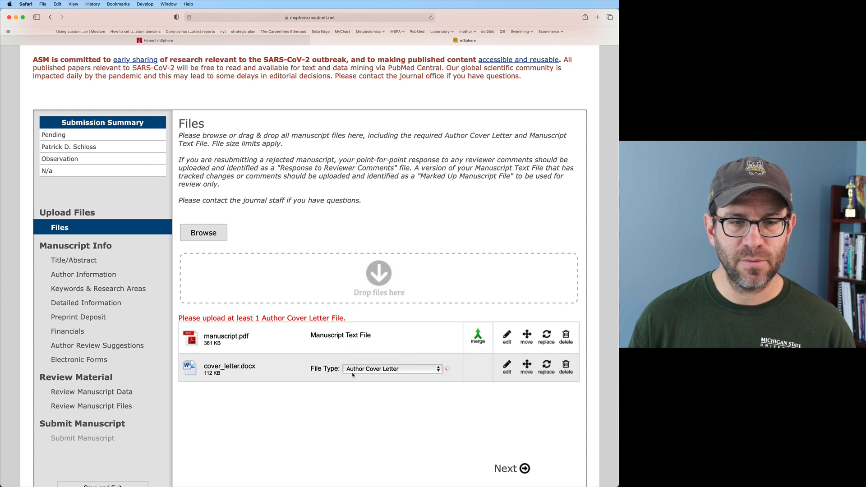
pyautogui.scroll(-2, 293, 370)
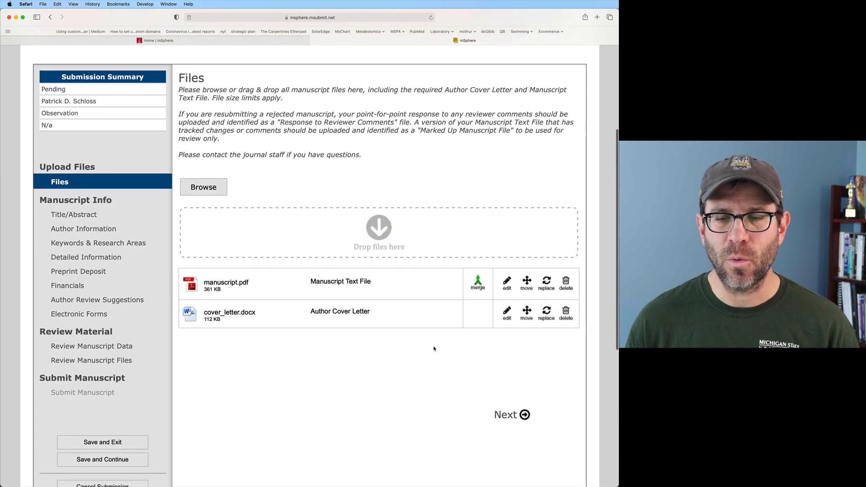
pyautogui.click(502, 415)
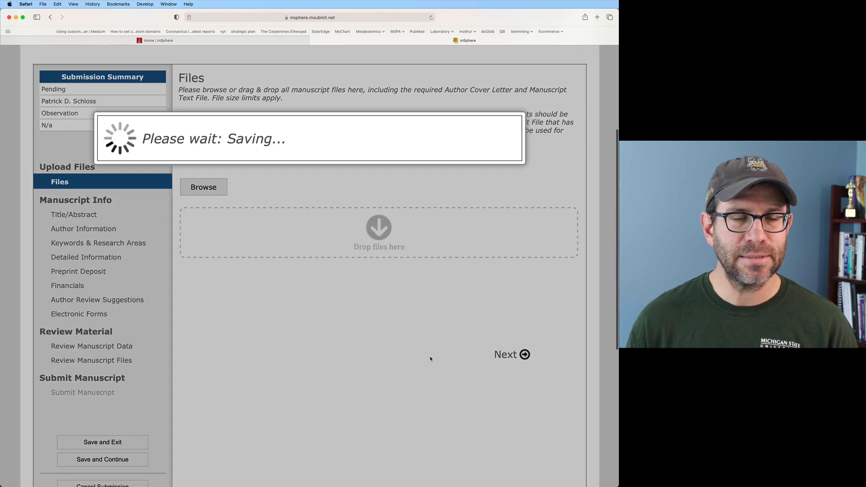
# - Open manuscript.docx from the submission folder in Word and copy the manuscript's title for the submission form
pyautogui.scroll(-1, 432, 358)
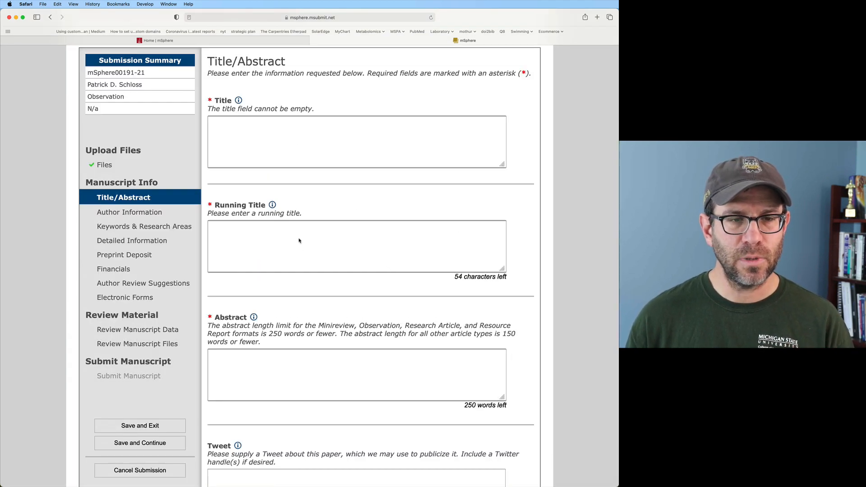
pyautogui.scroll(-3, 283, 387)
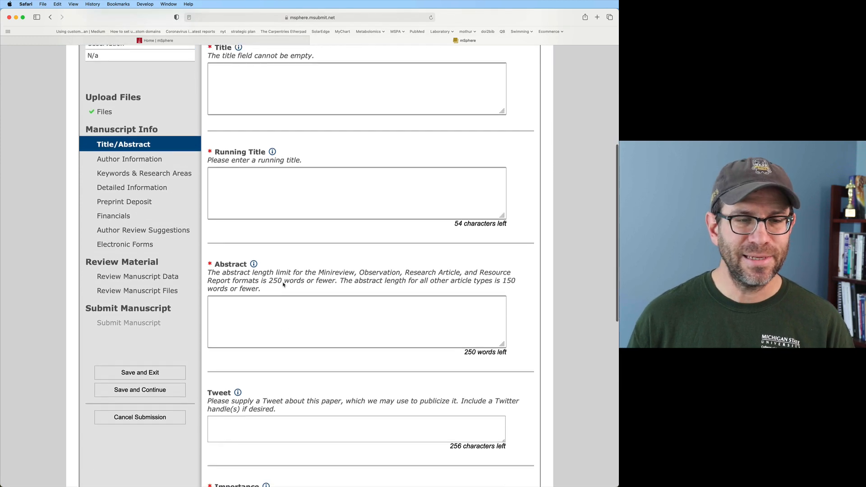
pyautogui.scroll(3, 283, 315)
pyautogui.press('super+Tab')
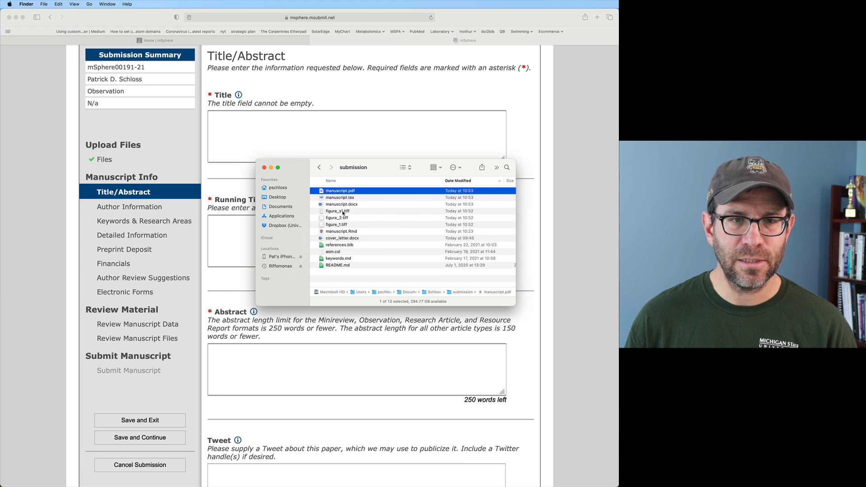
pyautogui.doubleClick(340, 205)
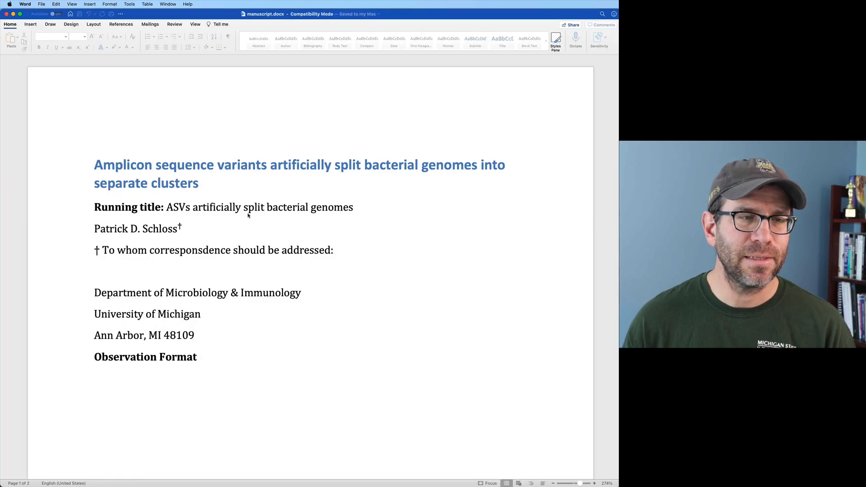
pyautogui.moveTo(96, 170); pyautogui.dragTo(200, 195)
pyautogui.press('super+c')
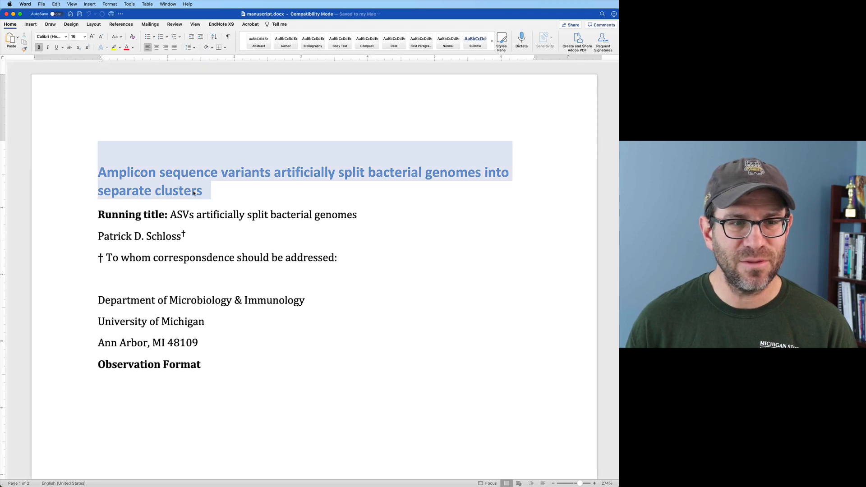
# - Switch to the submission form in Safari and paste the copied manuscript title into the Title field
pyautogui.press('super+Tab')
pyautogui.press('super+Tab')
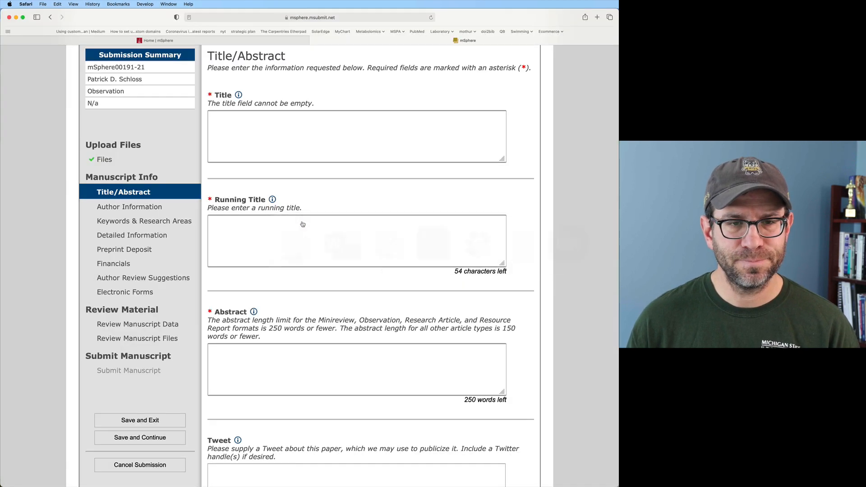
pyautogui.click(268, 152)
pyautogui.press('super+v')
# - Copy the running title "ASVs artificially split bacterial genomes" from manuscript.docx in Word into the form's Running Title field in Safari
pyautogui.click(260, 255)
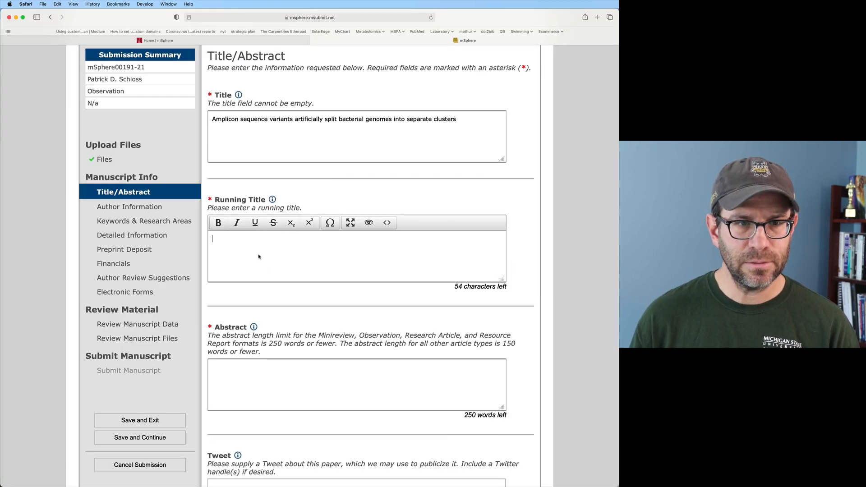
pyautogui.press('super+Tab')
pyautogui.press('super+Tab')
pyautogui.press('super+Tab')
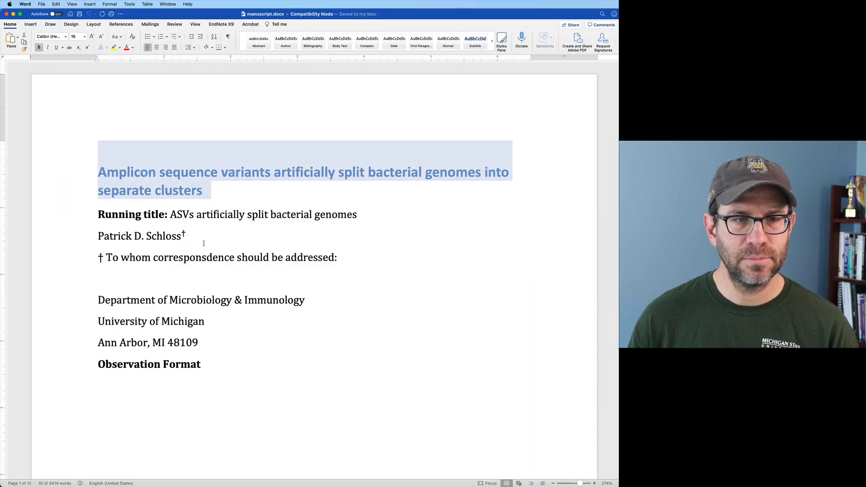
pyautogui.moveTo(171, 215); pyautogui.dragTo(357, 216)
pyautogui.press('super+c')
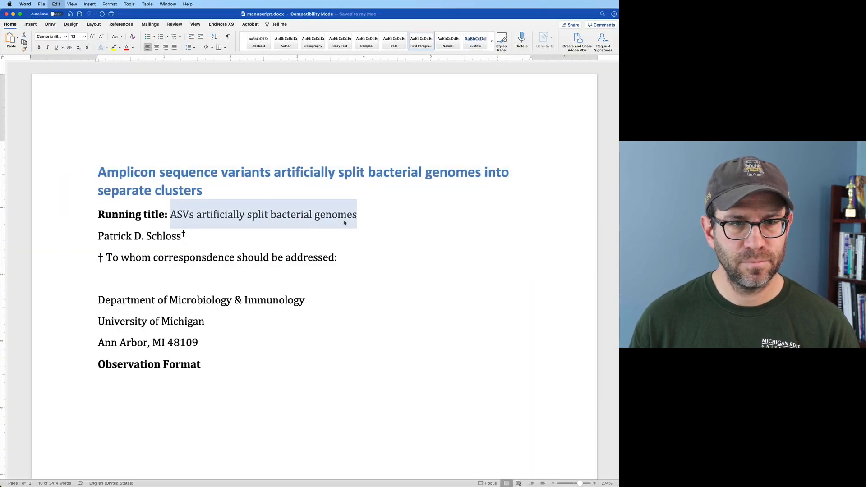
pyautogui.press('super+Tab')
pyautogui.press('super+Tab')
pyautogui.press('super+Tab')
pyautogui.press('super+v')
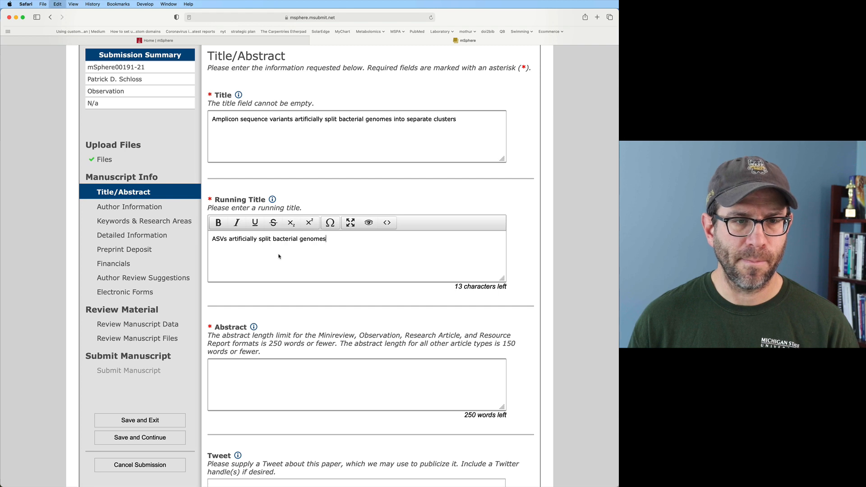
# - Copy the full Abstract paragraph from manuscript.docx in Word into the form's Abstract field in Safari
pyautogui.click(237, 378)
pyautogui.press('super+Tab')
pyautogui.press('super+Tab')
pyautogui.press('super+Tab')
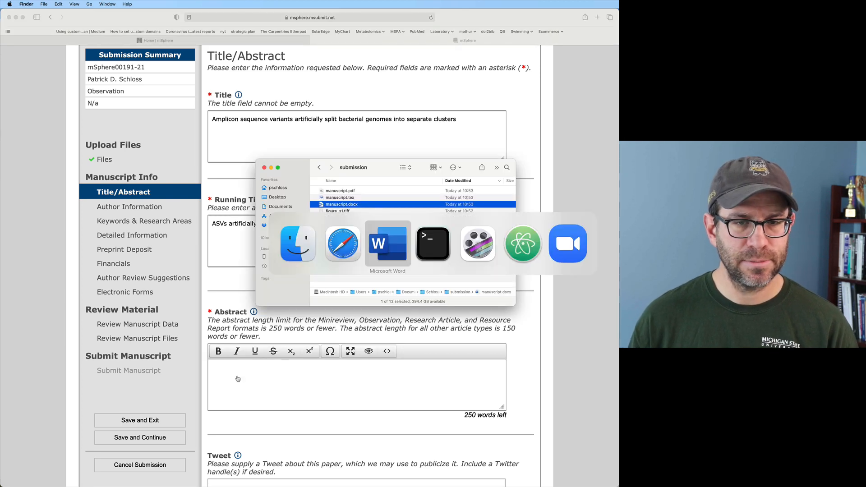
pyautogui.scroll(-5, 231, 361)
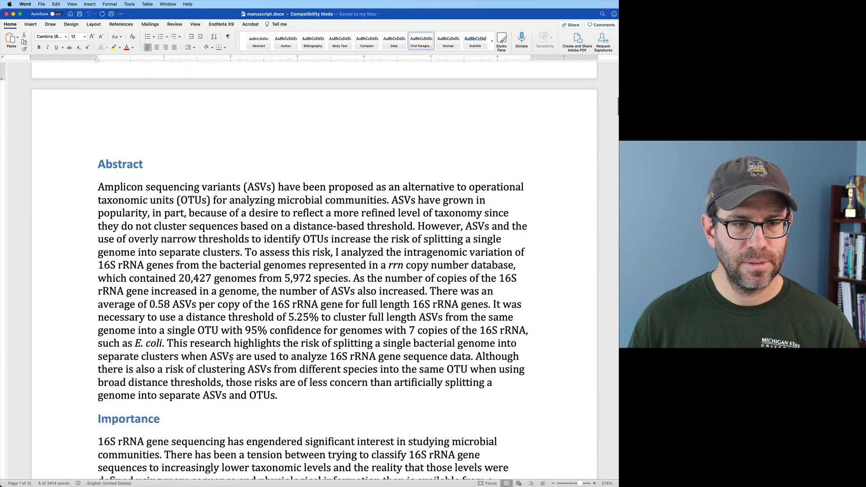
pyautogui.tripleClick(232, 339)
pyautogui.press('super+c')
pyautogui.press('super+Tab')
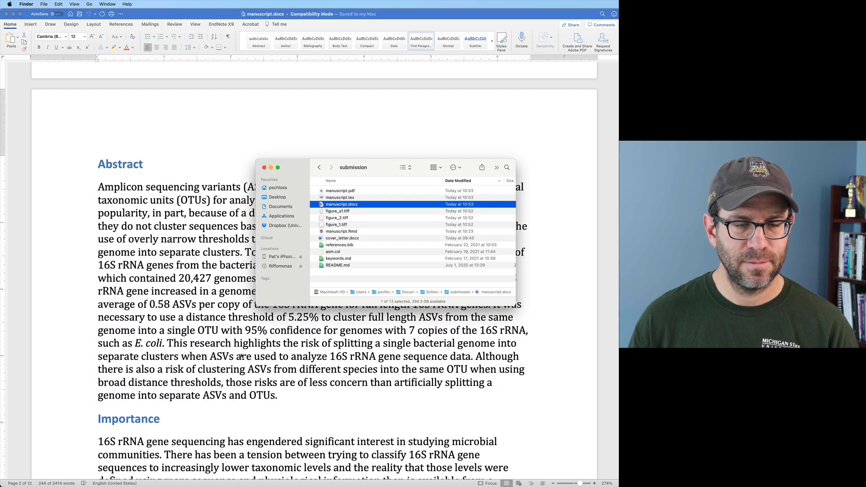
pyautogui.press('super+Tab')
pyautogui.press('super+Tab')
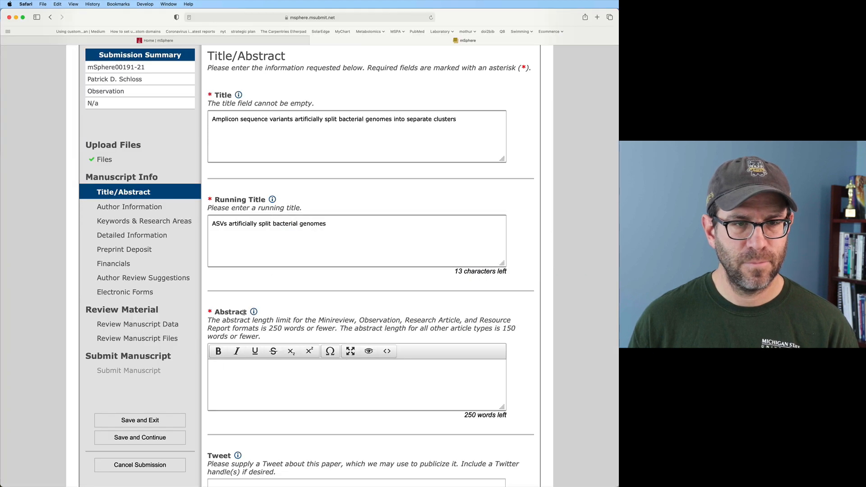
pyautogui.click(245, 375)
pyautogui.press('super+v')
# - Copy the Importance paragraph from manuscript.docx in Word into the form's Importance field in Safari, and proceed to the Author Information page
pyautogui.scroll(-3, 245, 374)
pyautogui.scroll(-4, 245, 374)
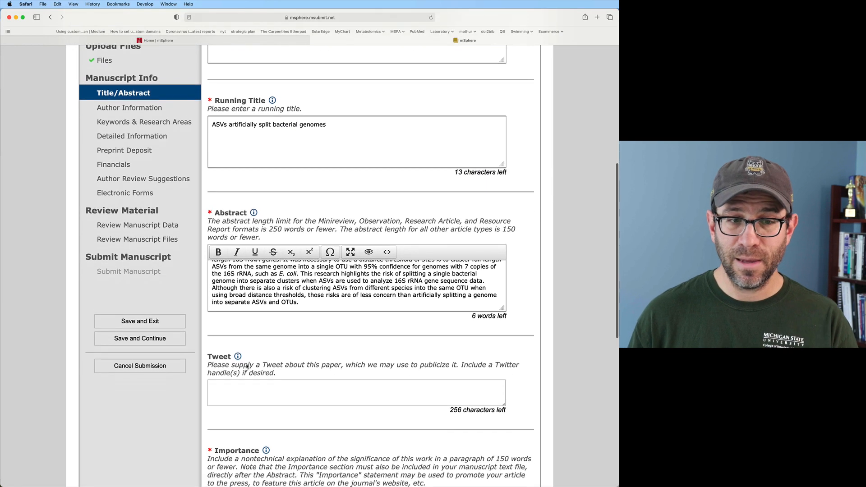
pyautogui.scroll(-2, 245, 364)
pyautogui.click(259, 401)
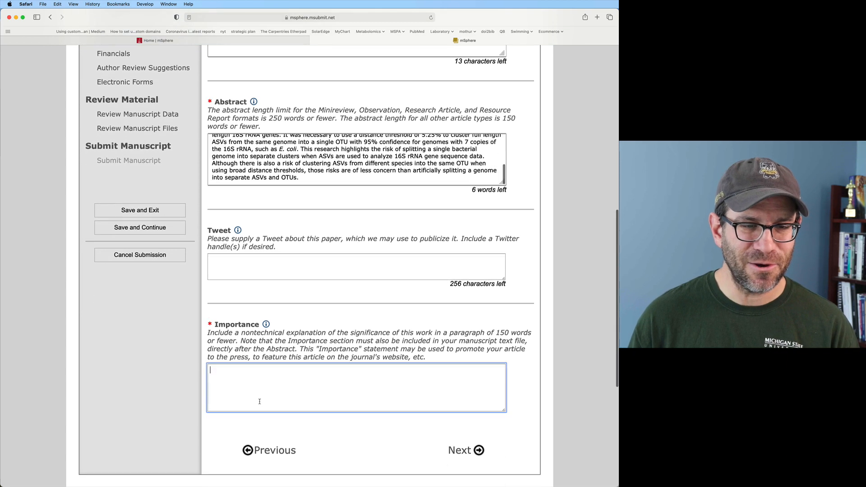
pyautogui.press('super+Tab')
pyautogui.scroll(-3, 243, 388)
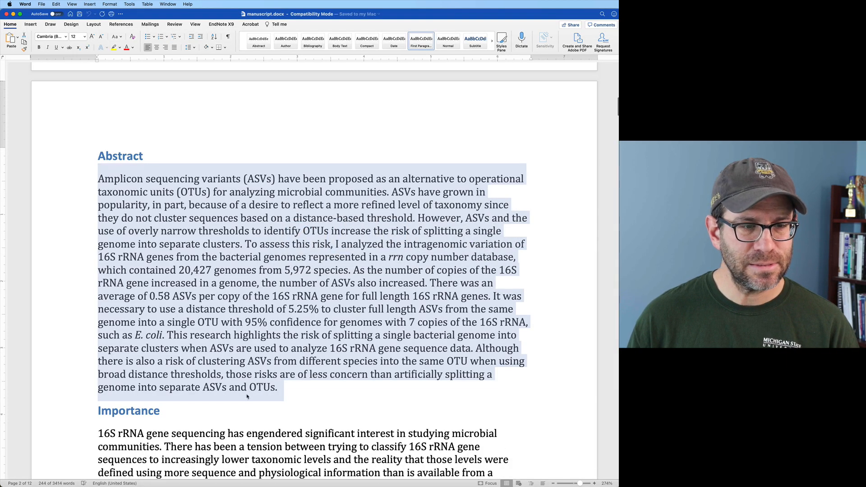
pyautogui.tripleClick(244, 382)
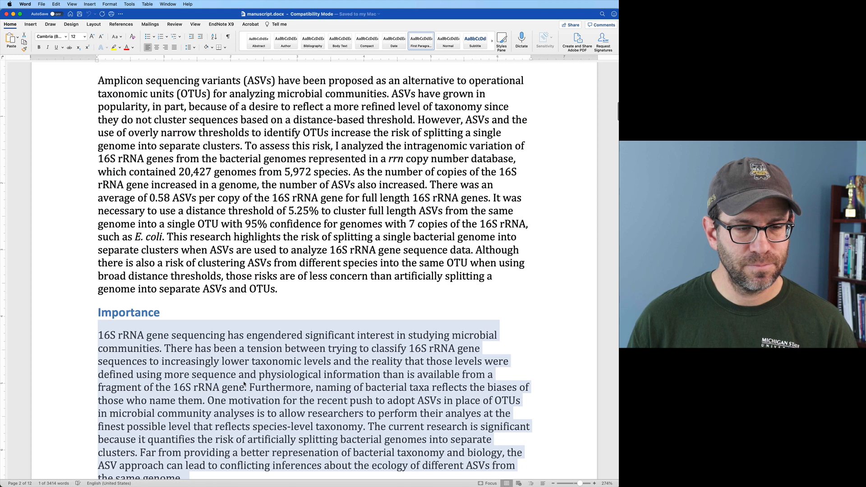
pyautogui.press('super+c')
pyautogui.press('super+Tab')
pyautogui.press('super+v')
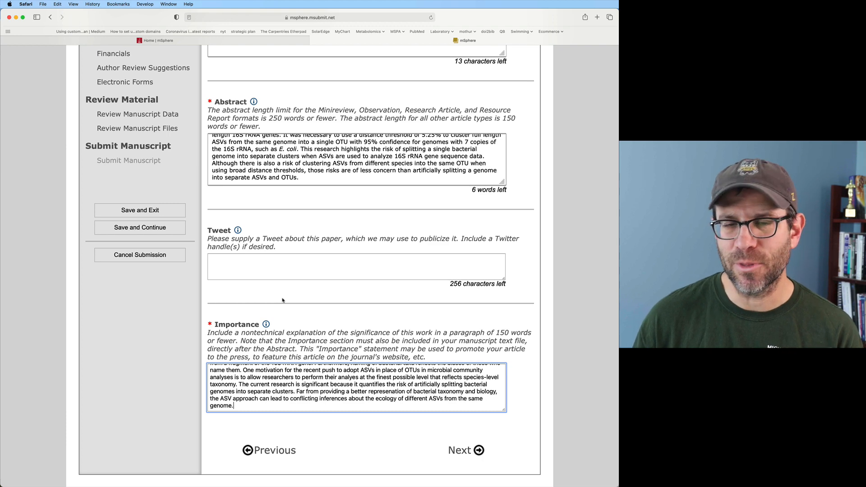
pyautogui.click(465, 451)
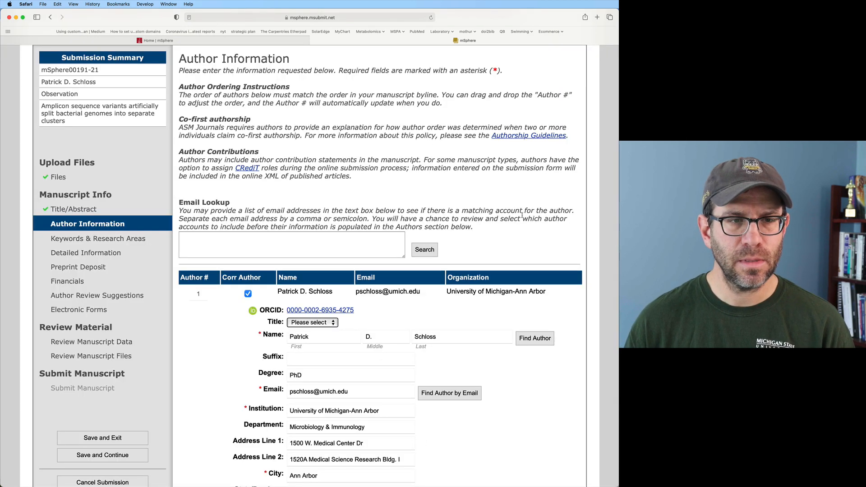
# - Assign the author every contribution role from Conceptualization through Writing - review & editing, and save and collapse the author's entry
pyautogui.scroll(-5, 521, 208)
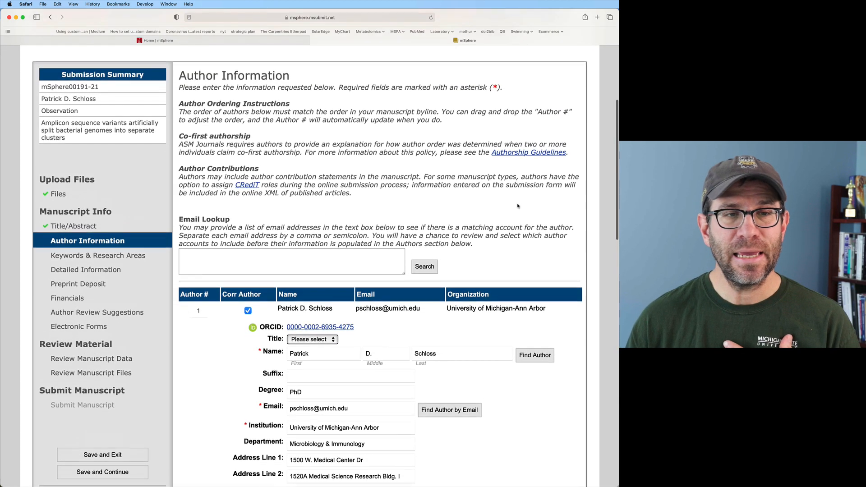
pyautogui.scroll(-3, 517, 206)
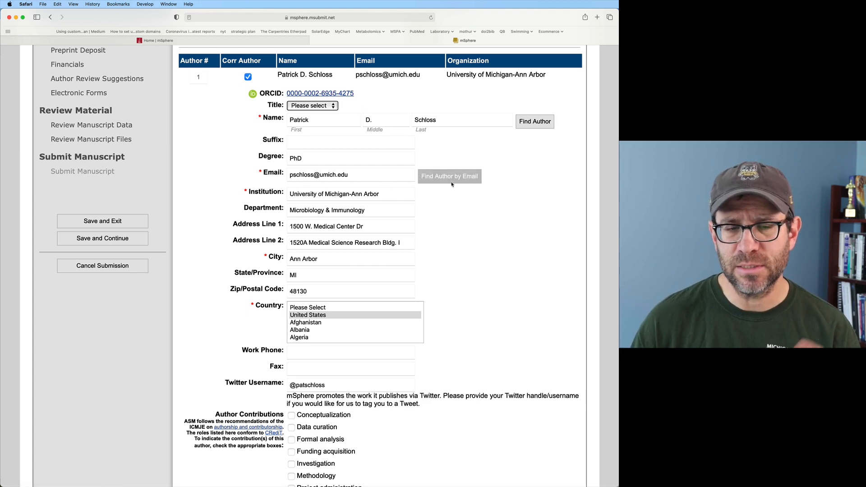
pyautogui.scroll(-5, 451, 212)
pyautogui.scroll(-7, 455, 218)
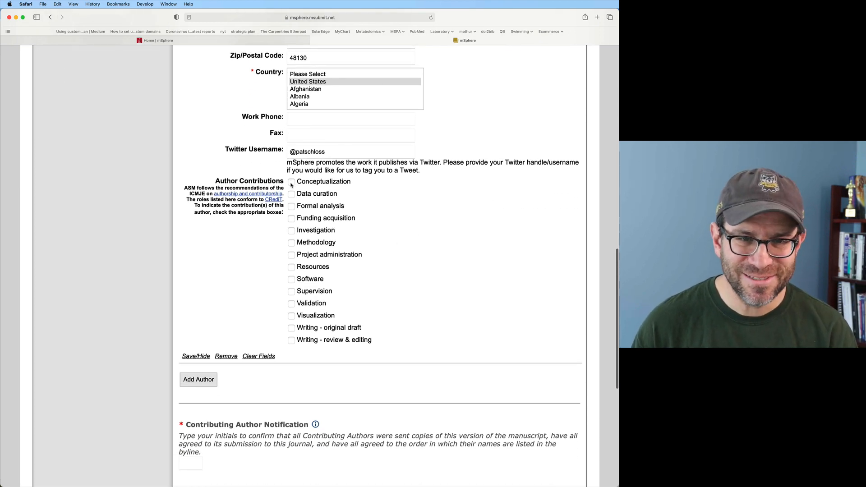
pyautogui.click(291, 181)
pyautogui.click(292, 194)
pyautogui.click(292, 206)
pyautogui.click(291, 219)
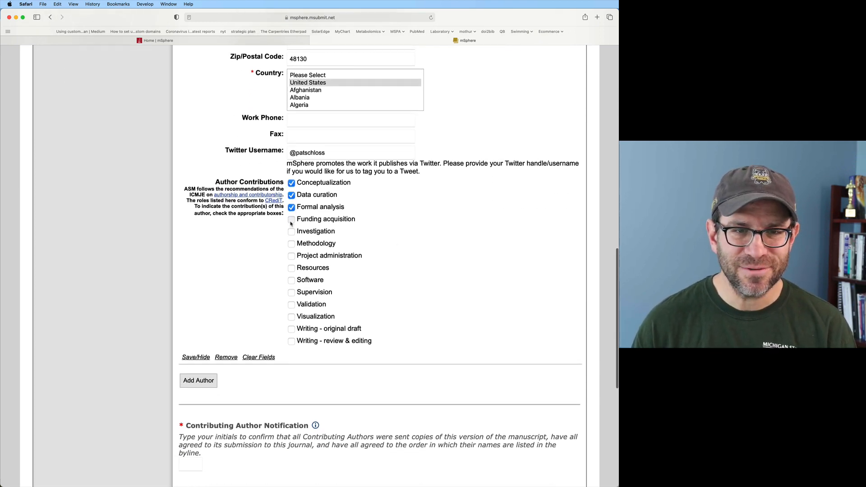
pyautogui.click(292, 231)
pyautogui.click(291, 242)
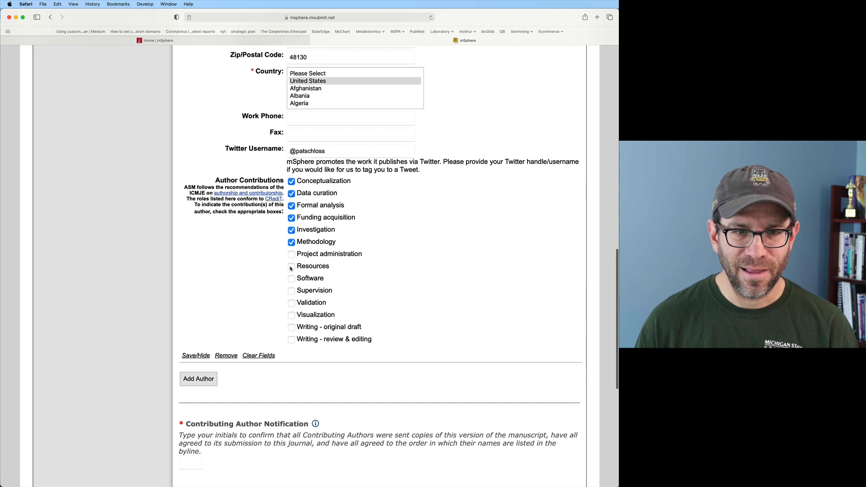
pyautogui.click(292, 254)
pyautogui.click(291, 267)
pyautogui.click(291, 279)
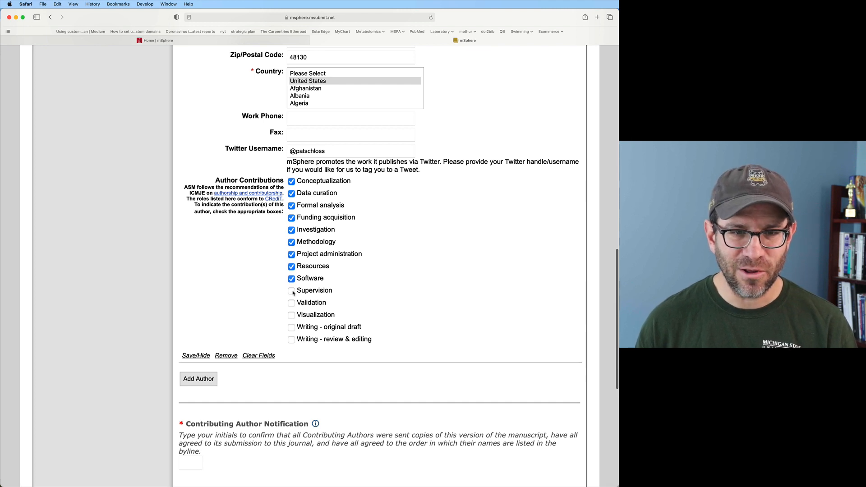
pyautogui.click(292, 292)
pyautogui.click(291, 303)
pyautogui.click(291, 316)
pyautogui.click(292, 328)
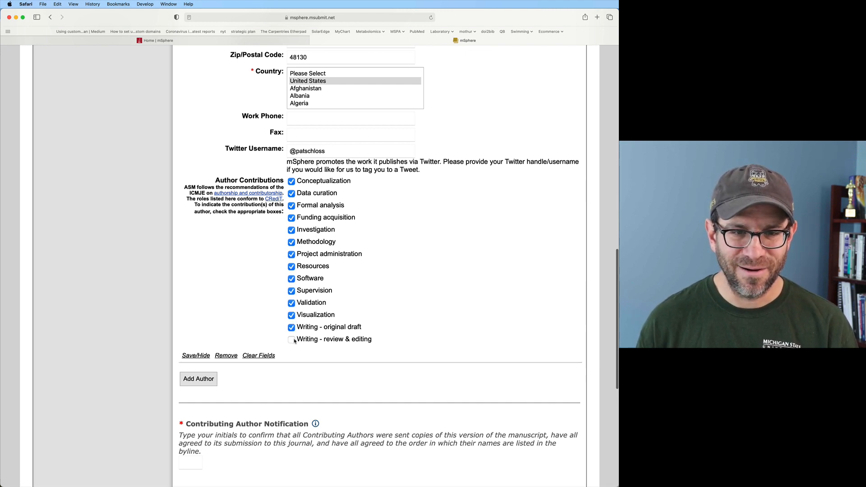
pyautogui.click(291, 340)
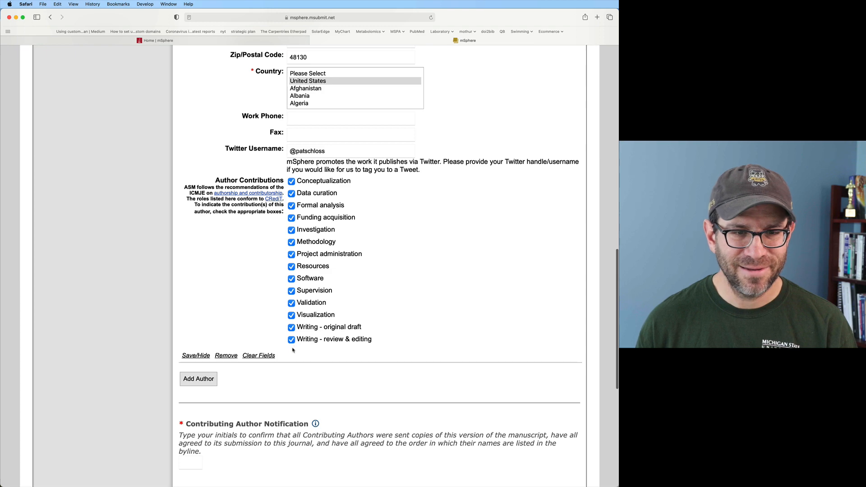
pyautogui.click(195, 356)
# - Enter the author's initials for the Contributing Author Notification and proceed to the Keywords & Research Areas page
pyautogui.scroll(4, 300, 146)
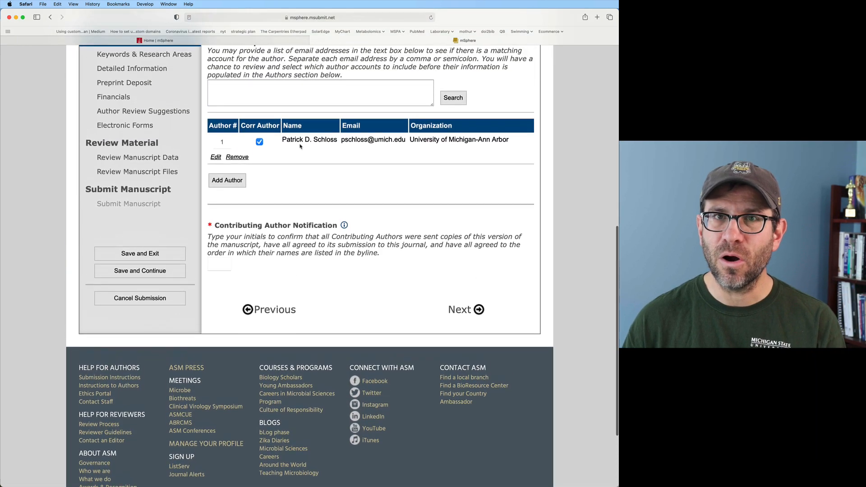
pyautogui.scroll(2, 300, 146)
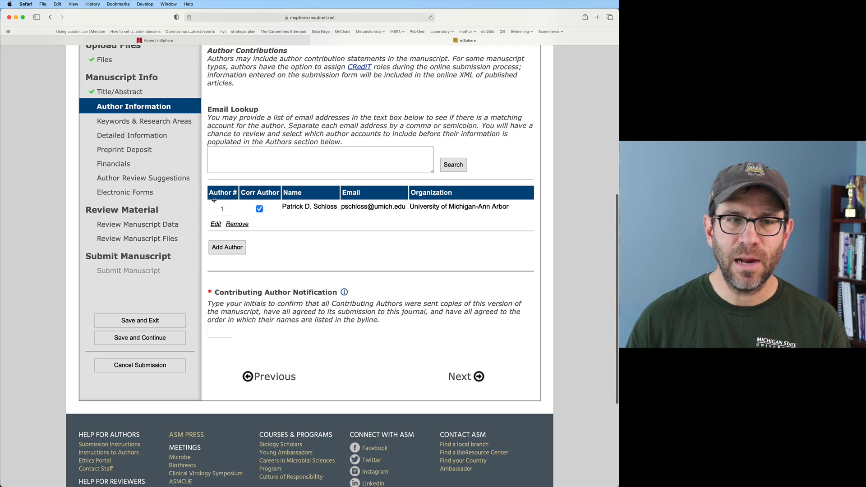
pyautogui.moveTo(214, 200); pyautogui.dragTo(235, 200)
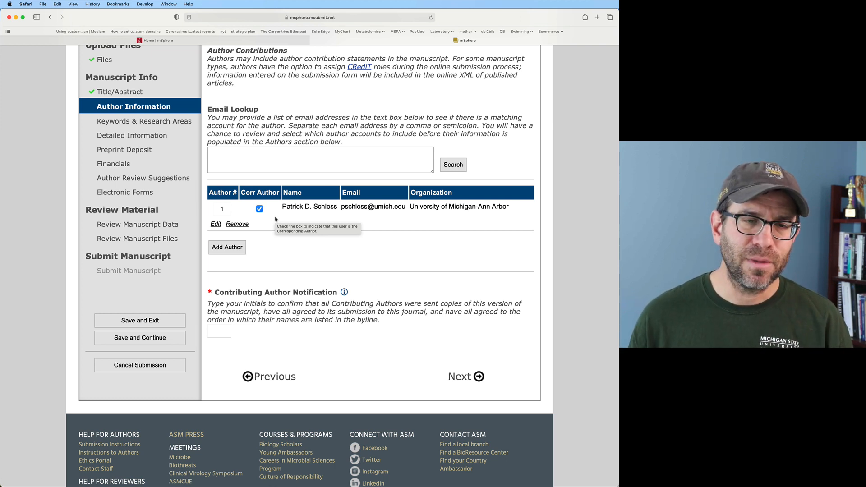
pyautogui.click(220, 332)
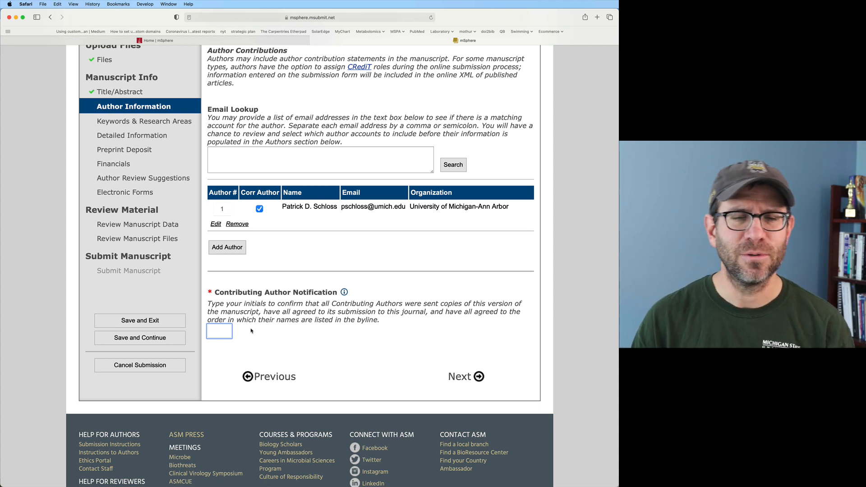
pyautogui.write('PDS')
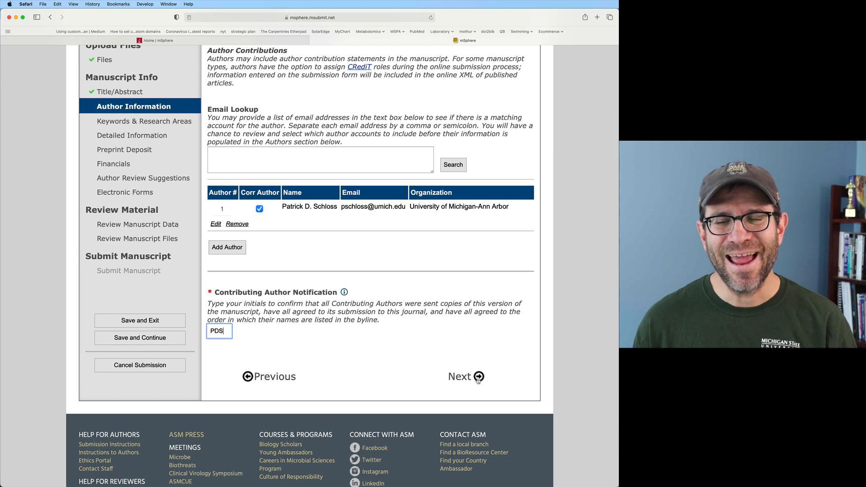
pyautogui.click(478, 378)
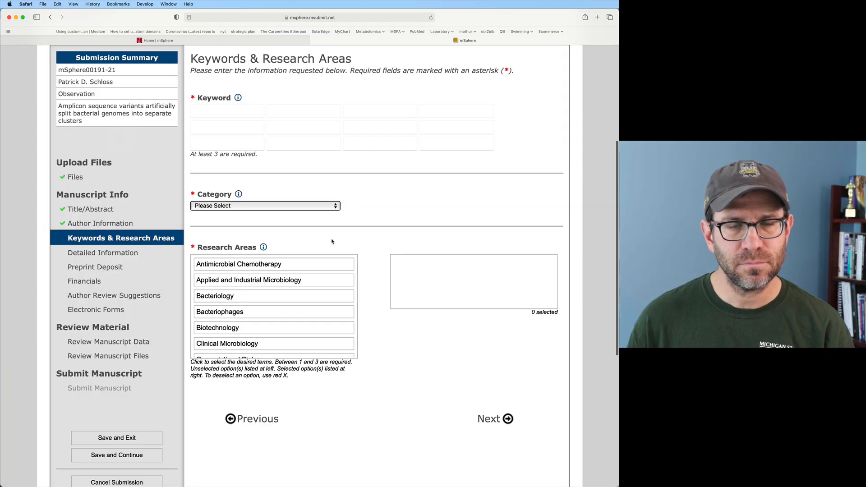
# - Open keywords.md from the submission folder in Atom to read the keyword list, and return to the submission form in Safari
pyautogui.press('super+Tab')
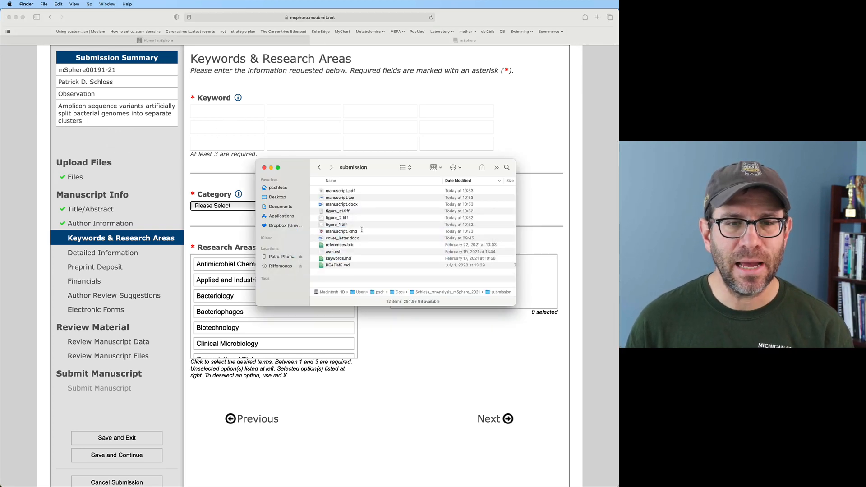
pyautogui.doubleClick(336, 259)
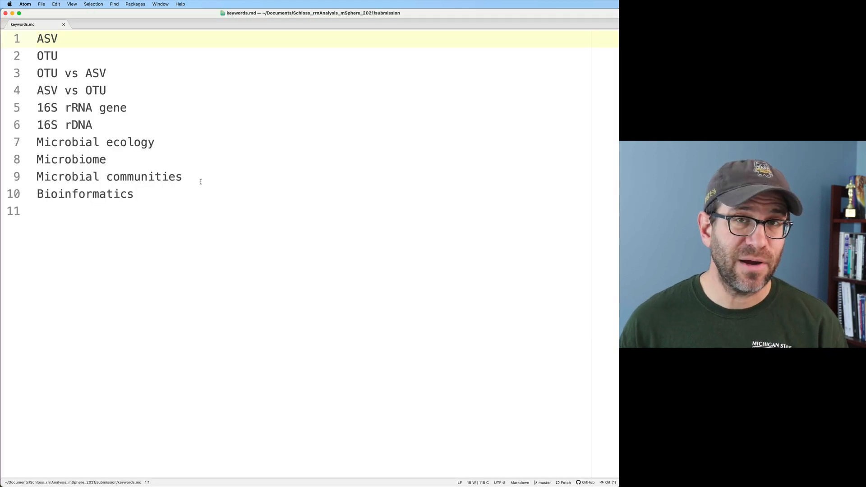
pyautogui.press('super+Tab')
pyautogui.press('super+Tab')
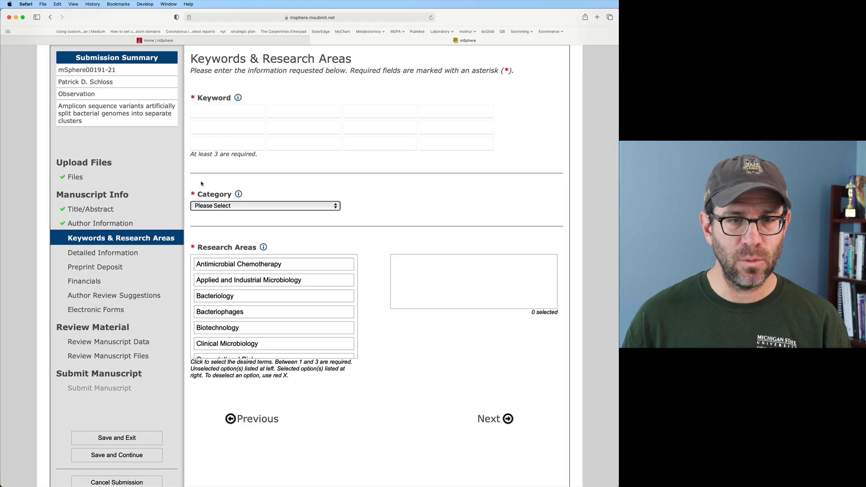
# - Enter ASV and OTU as the first two manuscript keywords in the submission form
pyautogui.click(216, 111)
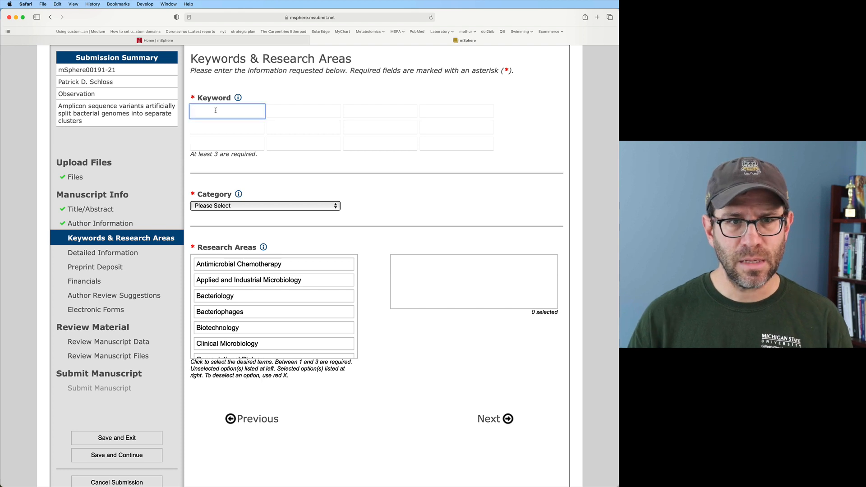
pyautogui.write('ASV')
pyautogui.press('Tab')
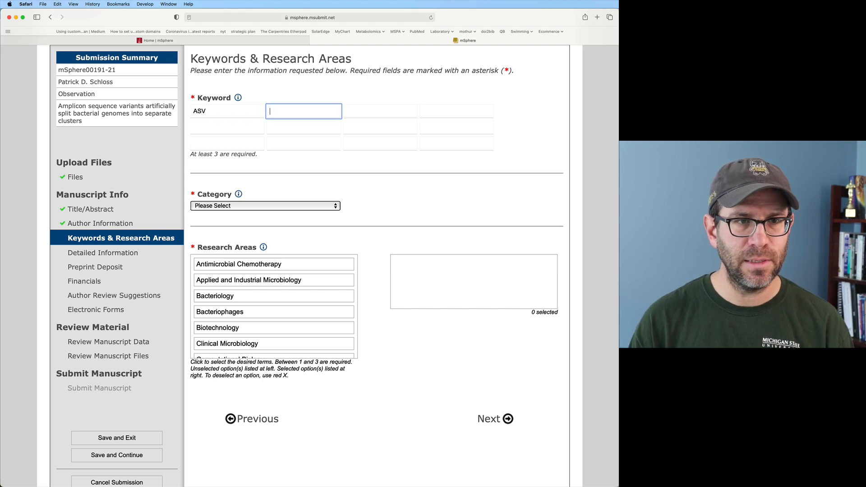
pyautogui.write('OTU')
pyautogui.press('Tab')
# - Check the keyword list in Atom, and enter OTU vs ASV and ASV vs OTU as the third and fourth keywords in Safari
pyautogui.press('super+Tab')
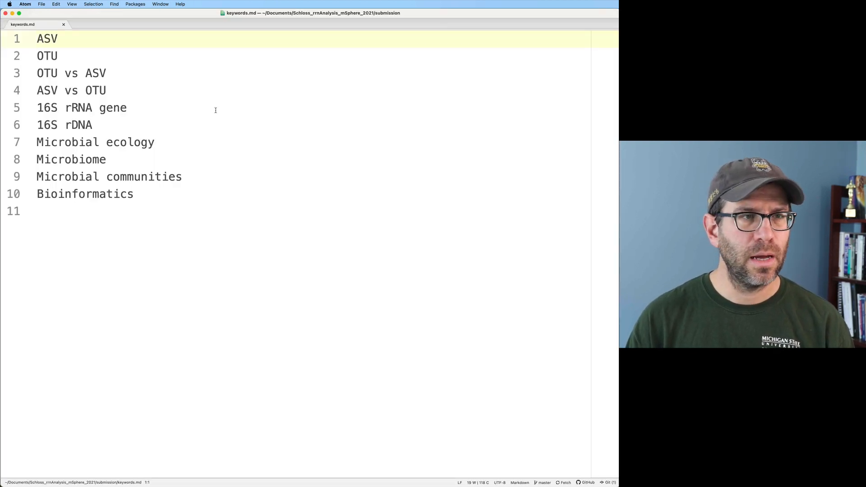
pyautogui.press('super+Tab')
pyautogui.write('OTU vs ')
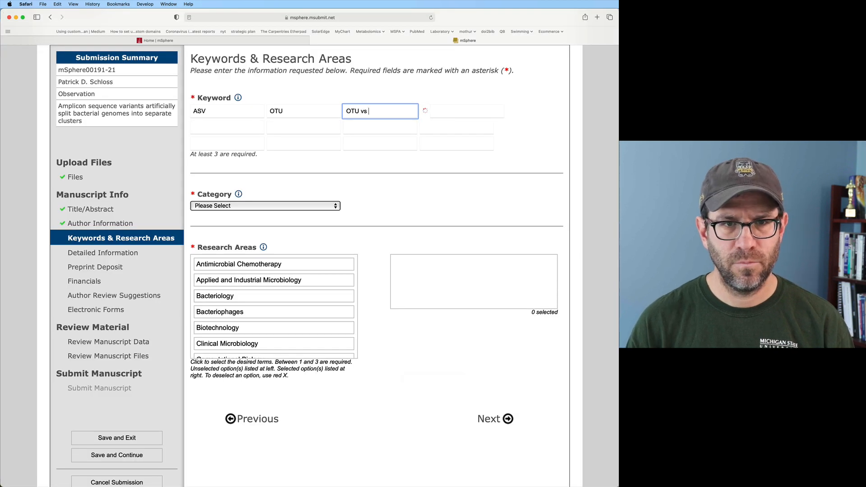
pyautogui.write('ASV')
pyautogui.press('Tab')
pyautogui.write('ASV')
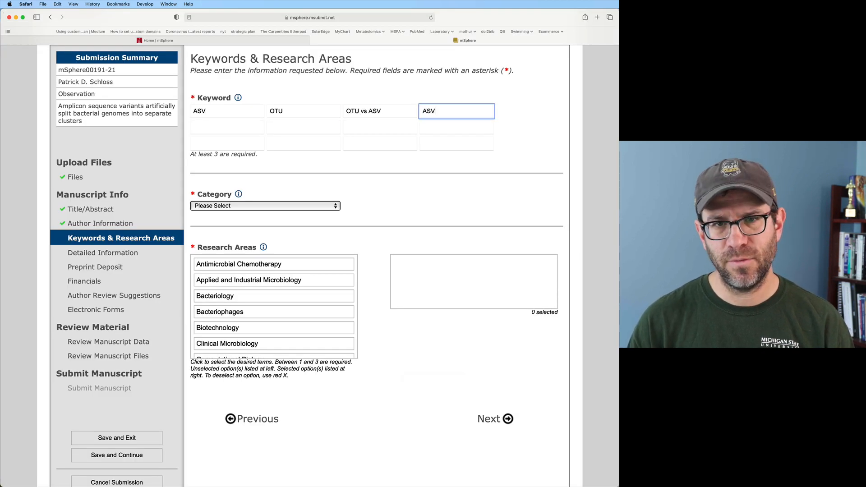
pyautogui.write(' vs OTU')
pyautogui.press('Tab')
# - Copy "16S rRNA gene" from keywords.md in Atom into the form's fifth keyword field in Safari
pyautogui.press('super+Tab')
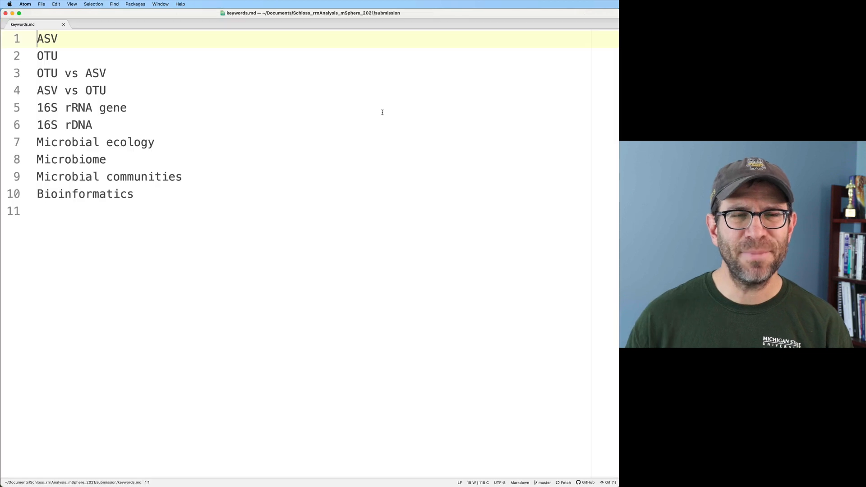
pyautogui.press('Down')
pyautogui.press('Down')
pyautogui.press('Down')
pyautogui.press('Down')
pyautogui.hotkey('shift', 'alt', 'Right')
pyautogui.hotkey('shift', 'alt', 'Right')
pyautogui.hotkey('shift', 'alt', 'Right')
pyautogui.press('super+c')
pyautogui.press('super+Tab')
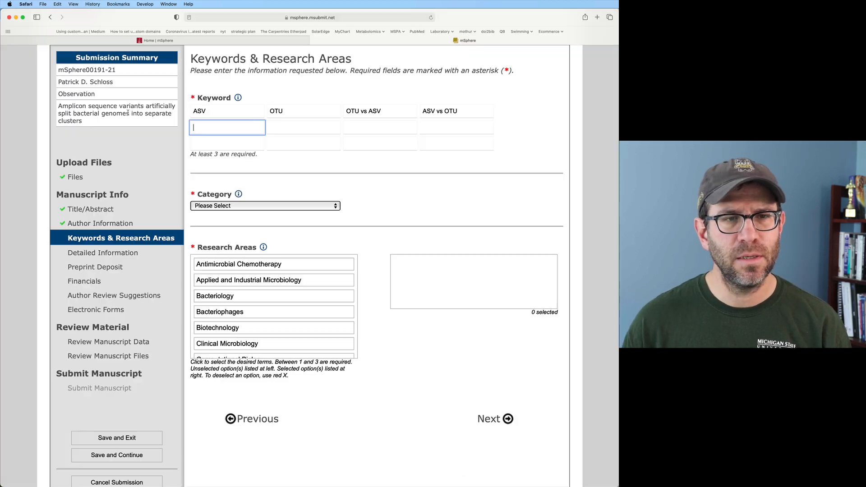
pyautogui.press('super+v')
pyautogui.press('Tab')
# - Copy "16S rDNA" from keywords.md in Atom into the sixth keyword field in Safari
pyautogui.press('super+Tab')
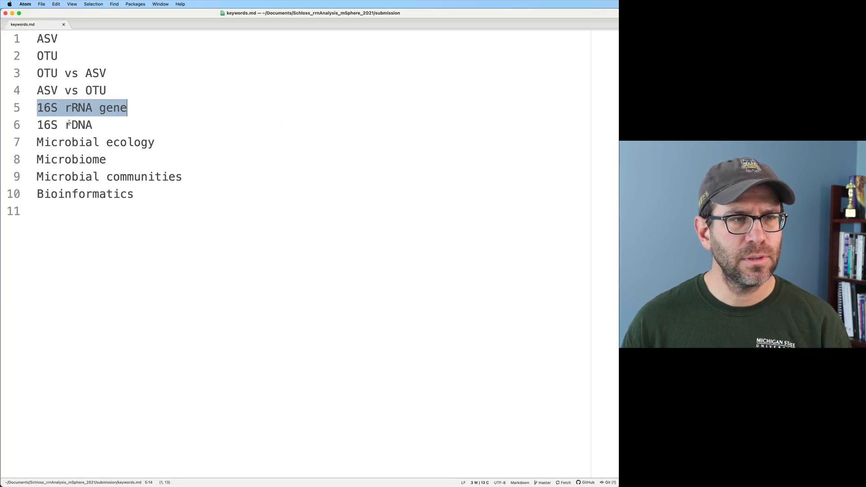
pyautogui.doubleClick(43, 124)
pyautogui.hotkey('shift', 'alt', 'Right')
pyautogui.press('super+c')
pyautogui.press('super+Tab')
pyautogui.press('super+v')
pyautogui.press('Tab')
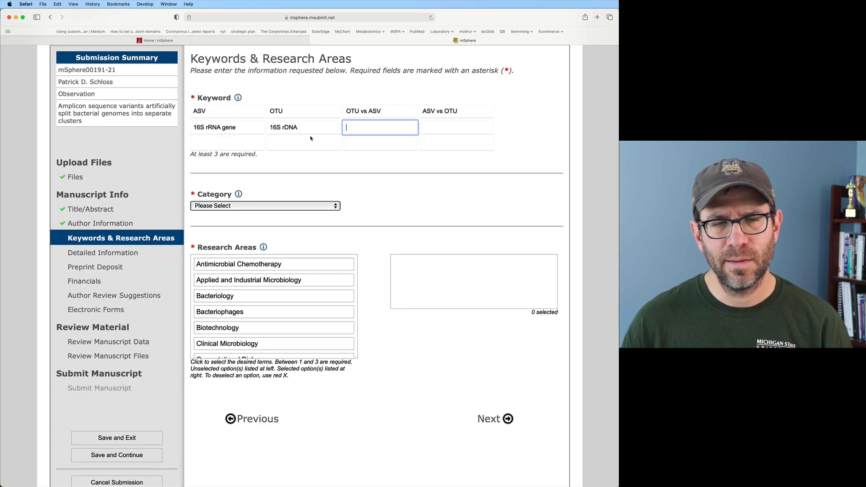
# - Copy "Microbial ecology" from keywords.md in Atom into the seventh keyword field in Safari
pyautogui.press('super+Tab')
pyautogui.moveTo(111, 147); pyautogui.dragTo(158, 147)
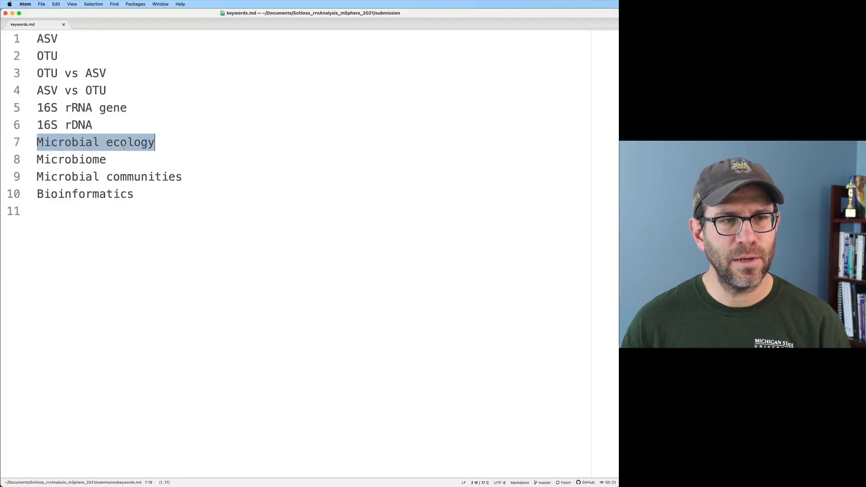
pyautogui.press('super+c')
pyautogui.press('super+Tab')
pyautogui.press('super+v')
pyautogui.press('Tab')
# - Copy "Microbiome" from keywords.md in Atom into the eighth keyword field in Safari
pyautogui.press('super+Tab')
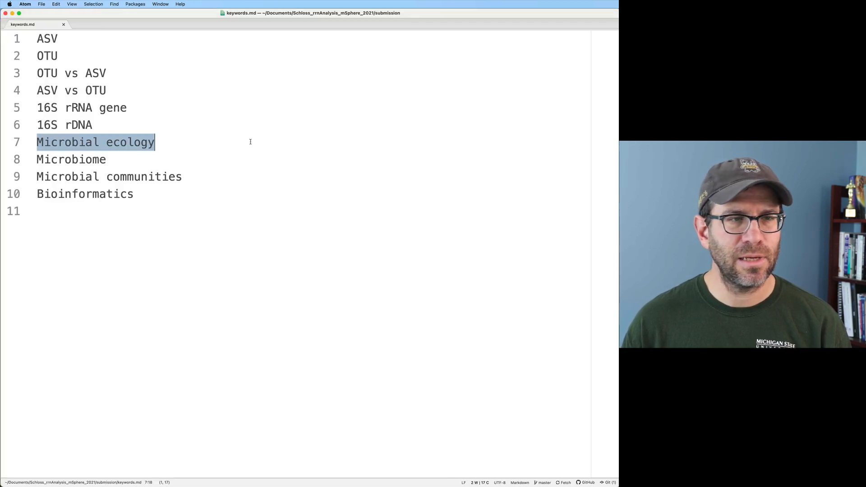
pyautogui.moveTo(38, 158); pyautogui.dragTo(106, 158)
pyautogui.press('super+c')
pyautogui.press('super+Tab')
pyautogui.press('super+v')
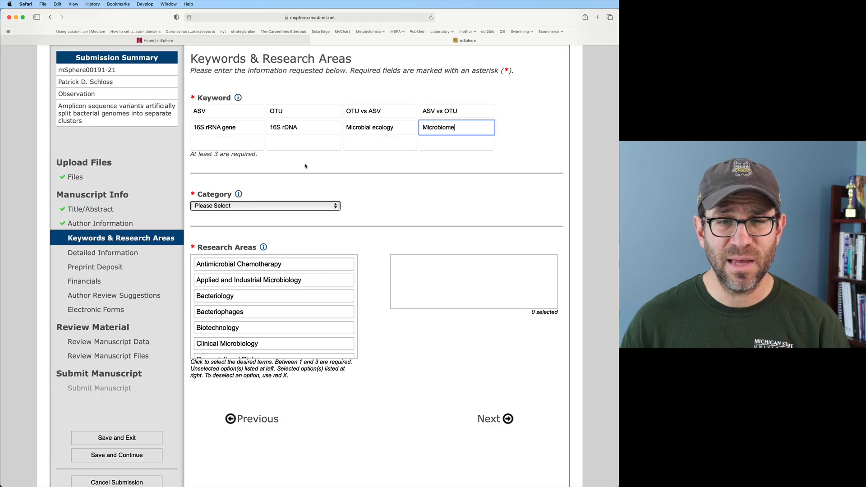
# - Copy "Microbial communities" from keywords.md in Atom into the ninth keyword field in Safari
pyautogui.press('super+Tab')
pyautogui.moveTo(37, 177); pyautogui.dragTo(182, 177)
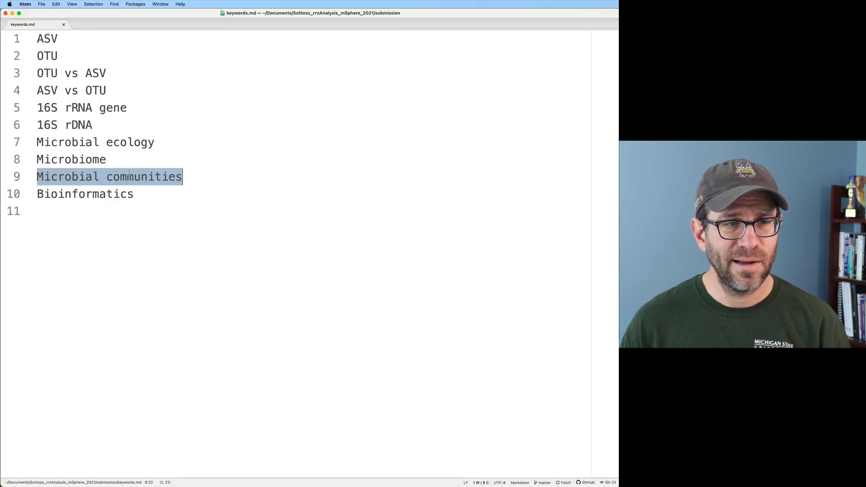
pyautogui.press('super+c')
pyautogui.press('super+Tab')
pyautogui.click(205, 144)
pyautogui.press('super+v')
# - Copy "Bioinformatics" from keywords.md in Atom into the tenth keyword field in Safari, and dismiss the suggestion
pyautogui.press('super+Tab')
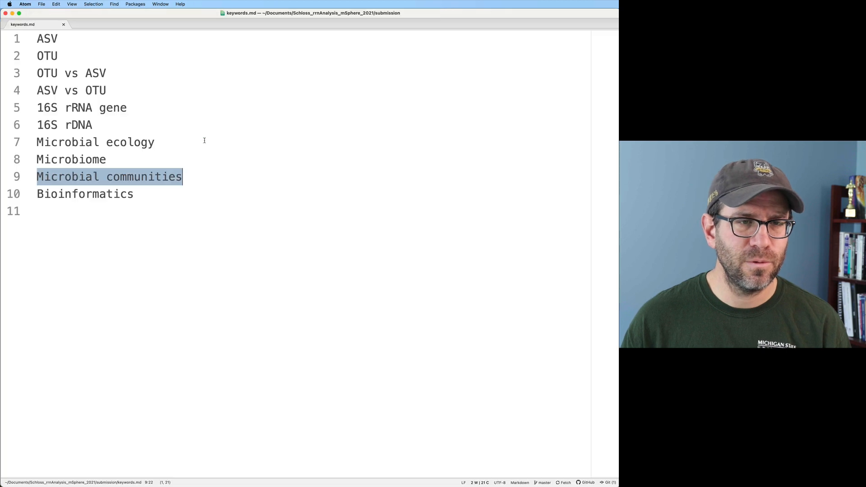
pyautogui.doubleClick(113, 193)
pyautogui.press('super+c')
pyautogui.press('super+Tab')
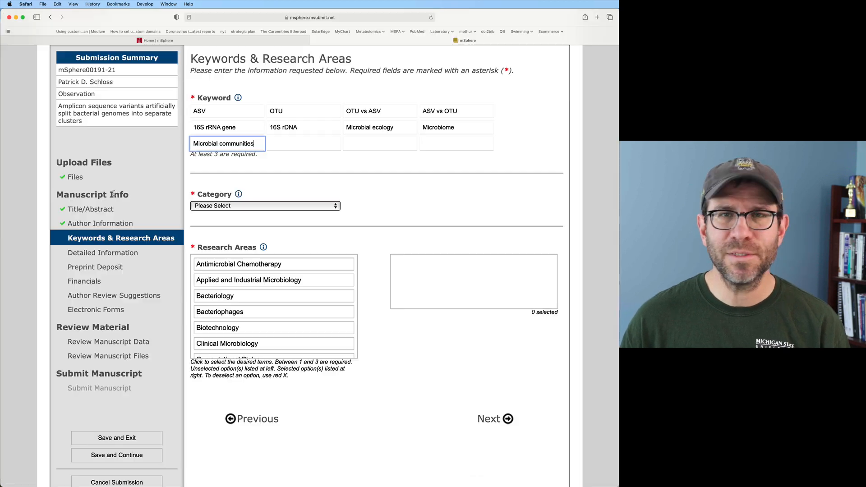
pyautogui.click(280, 148)
pyautogui.press('super+v')
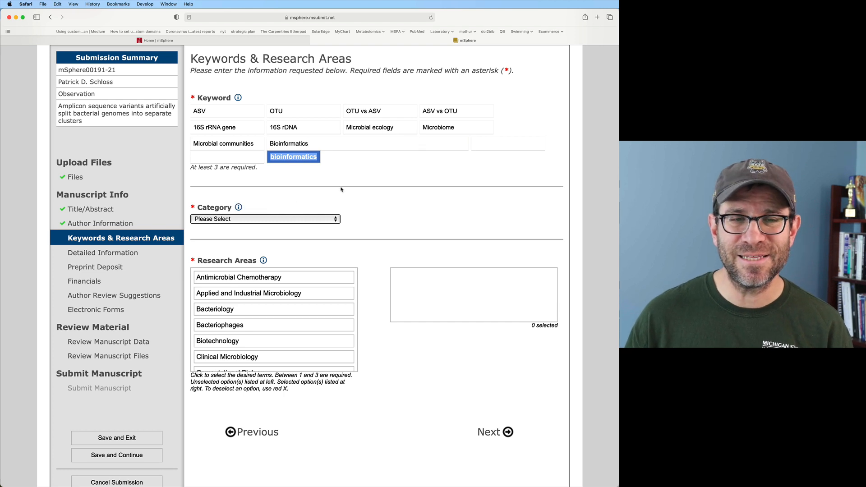
pyautogui.click(342, 189)
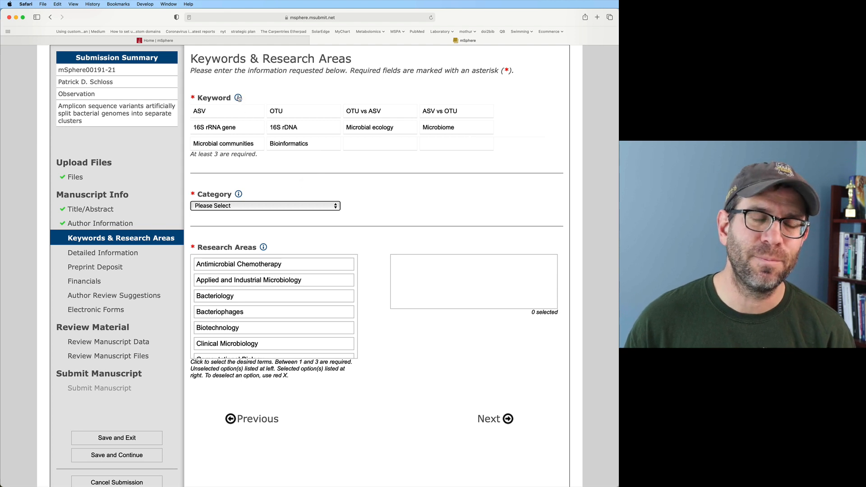
# - Read the help note on keywords, and set the manuscript's category to Metagenomics and bioinformatics
pyautogui.moveTo(238, 98)
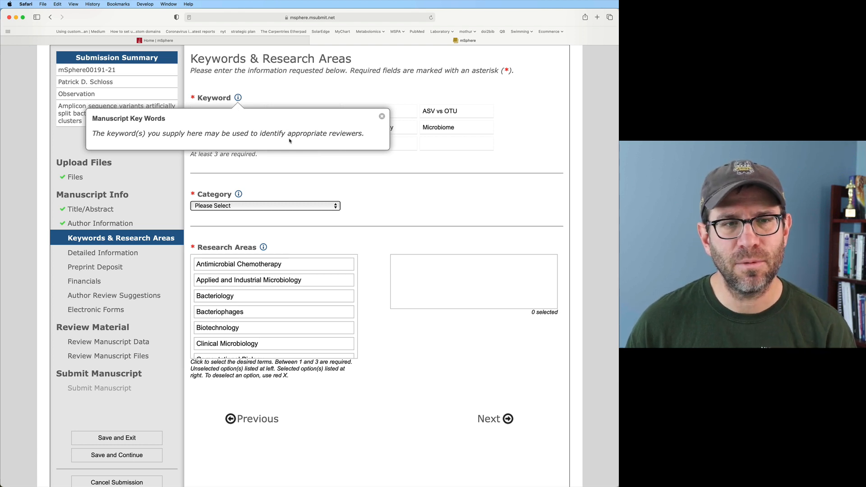
pyautogui.click(394, 174)
pyautogui.click(291, 209)
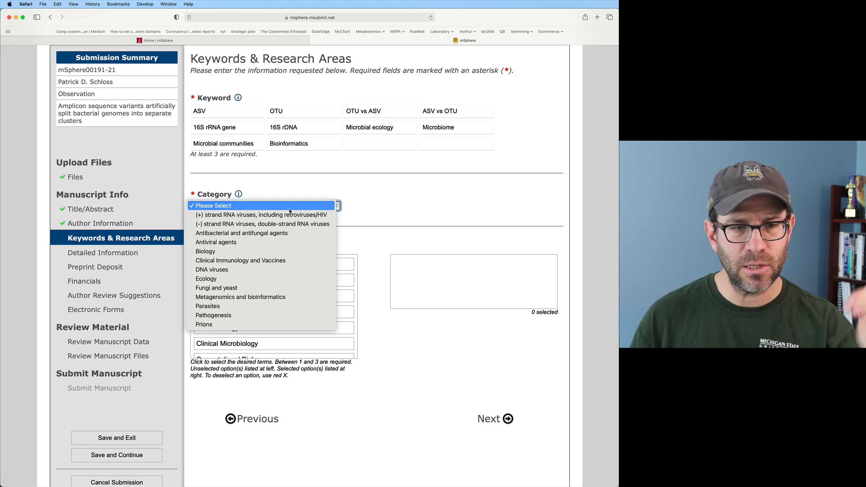
pyautogui.click(268, 297)
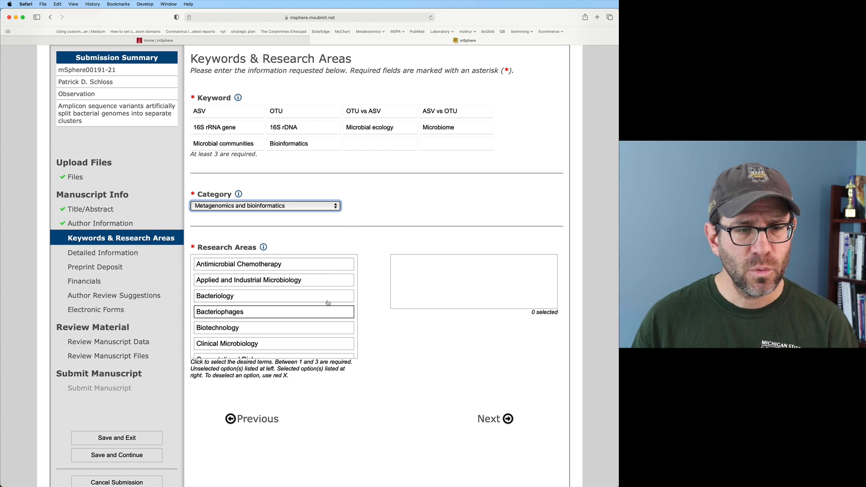
# - Look through the available research areas and add Ecology to the selected ones
pyautogui.scroll(-3, 315, 300)
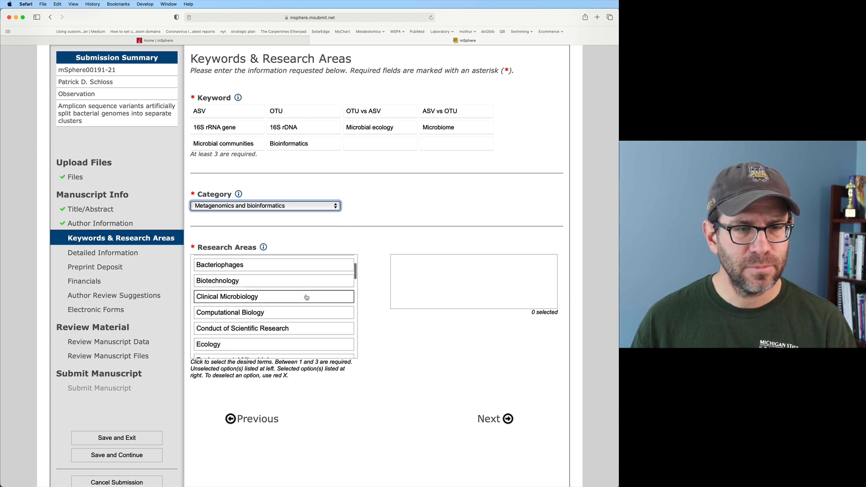
pyautogui.scroll(2, 306, 297)
pyautogui.scroll(-2, 304, 297)
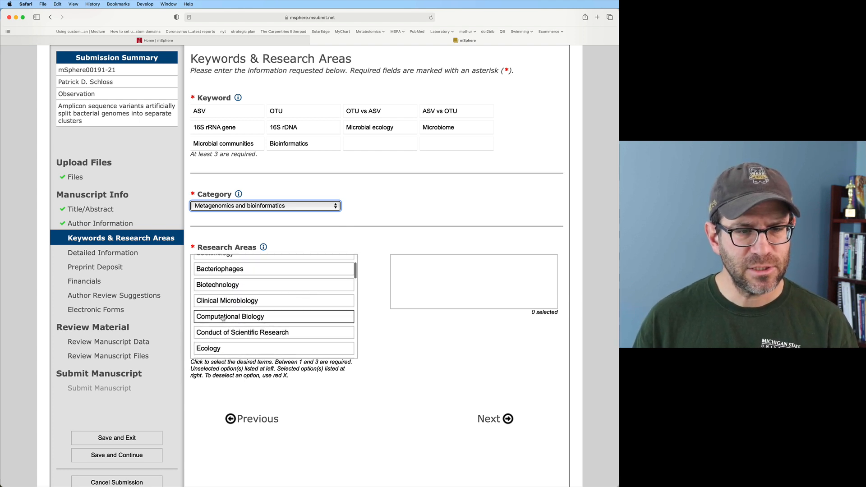
pyautogui.scroll(-1, 224, 318)
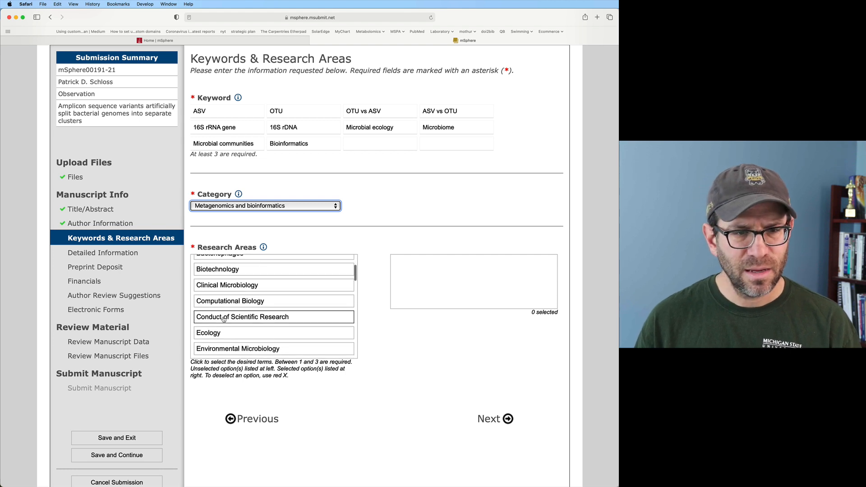
pyautogui.scroll(-2, 221, 318)
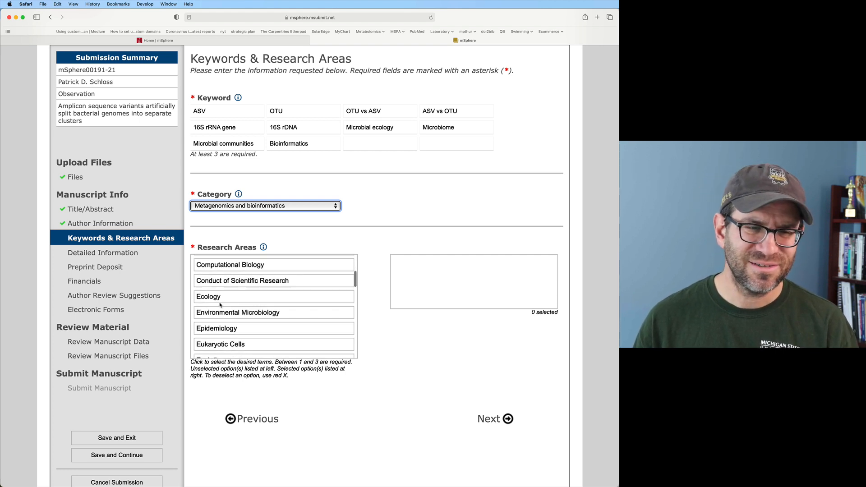
pyautogui.click(220, 296)
# - Add Human Microbiome to the selected research areas
pyautogui.scroll(-4, 223, 311)
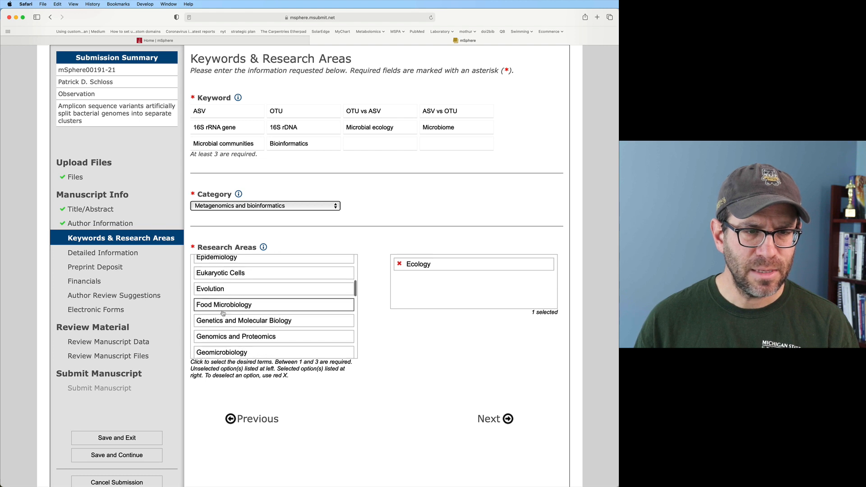
pyautogui.scroll(-3, 225, 318)
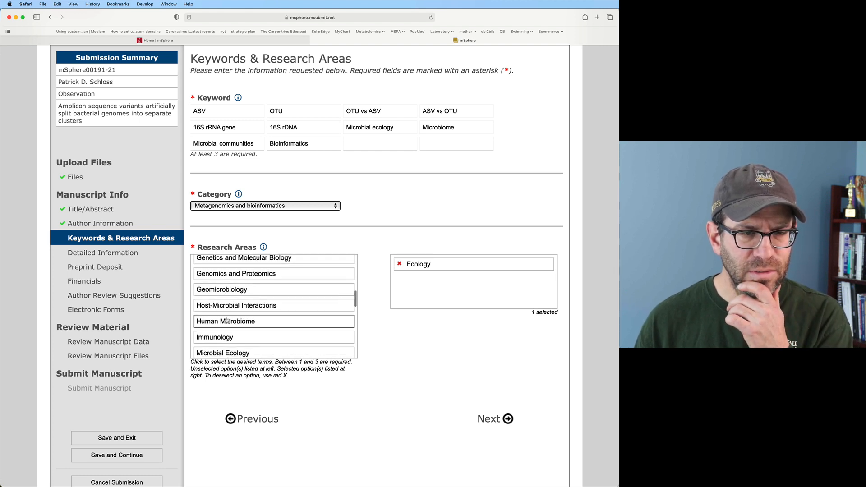
pyautogui.click(227, 320)
# - Look through the rest of the research areas and add Microbial Ecology as the third selection
pyautogui.scroll(-8, 227, 320)
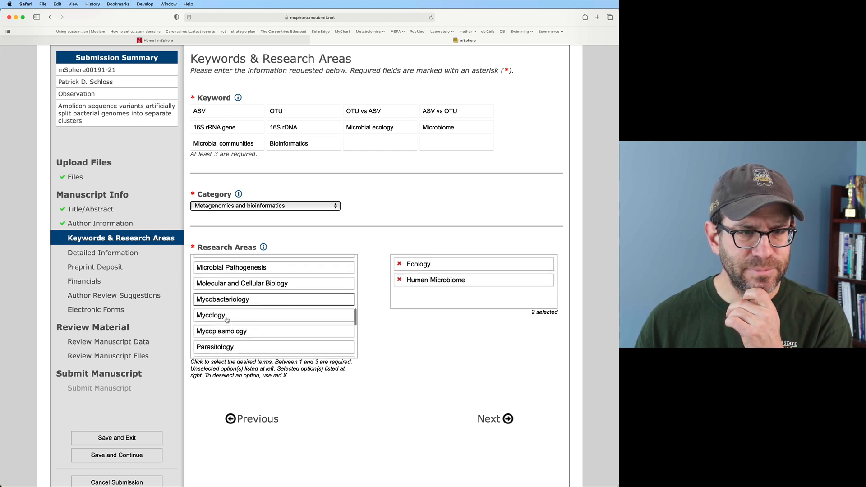
pyautogui.scroll(-9, 227, 320)
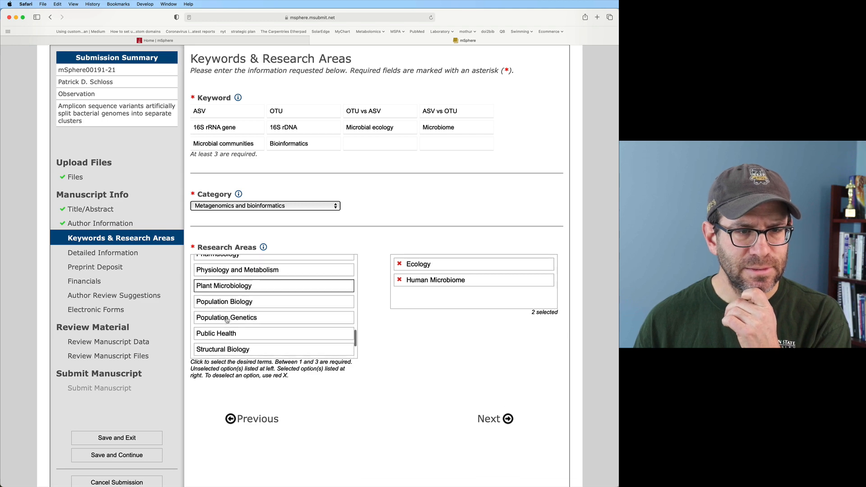
pyautogui.scroll(-3, 227, 320)
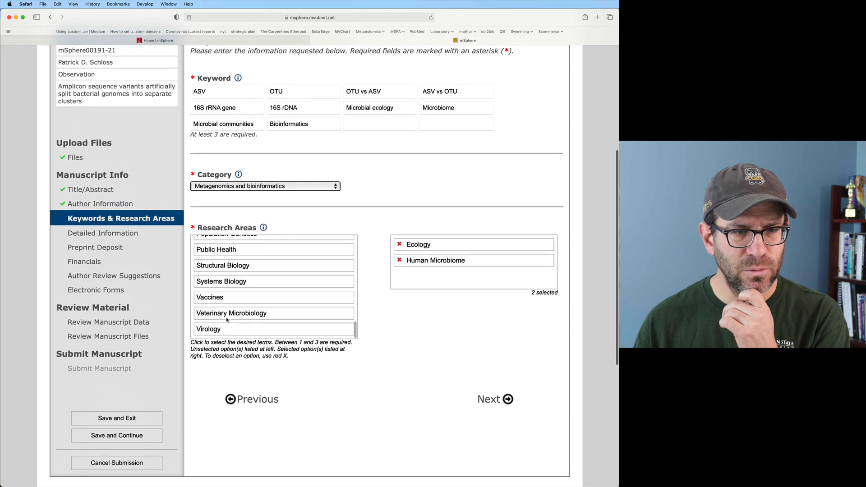
pyautogui.scroll(3, 226, 316)
pyautogui.scroll(3, 226, 317)
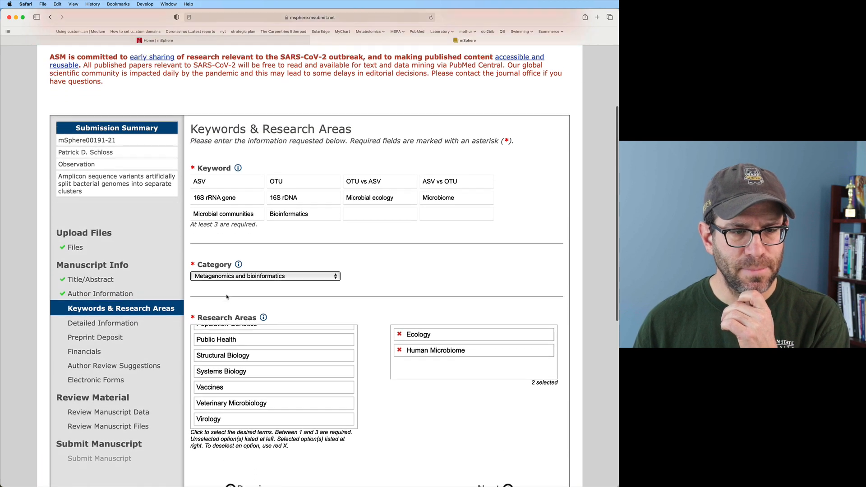
pyautogui.scroll(-2, 226, 313)
pyautogui.scroll(5, 226, 313)
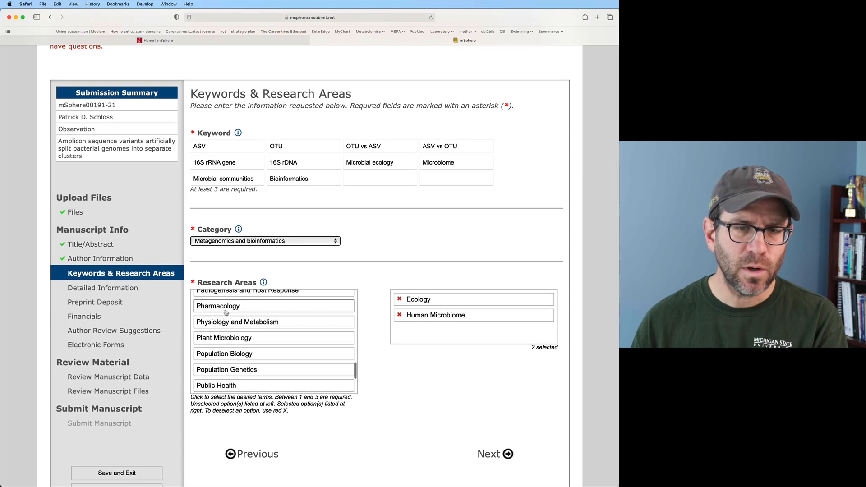
pyautogui.scroll(2, 226, 313)
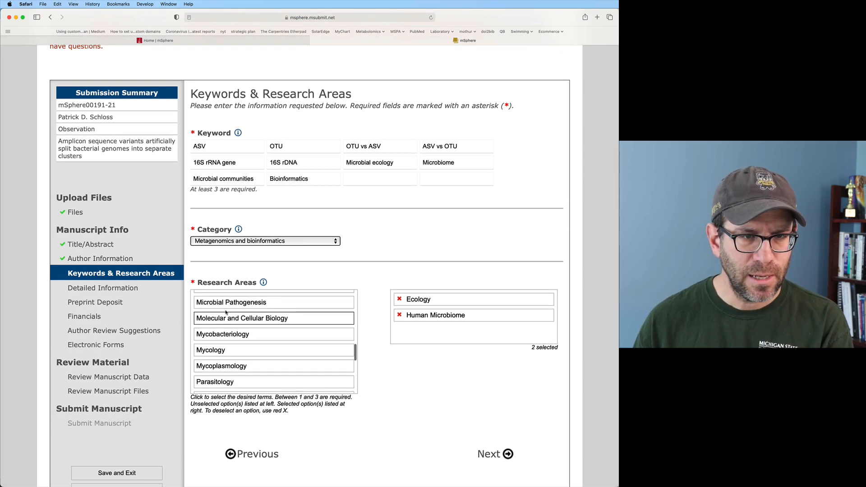
pyautogui.scroll(1, 226, 311)
pyautogui.click(226, 309)
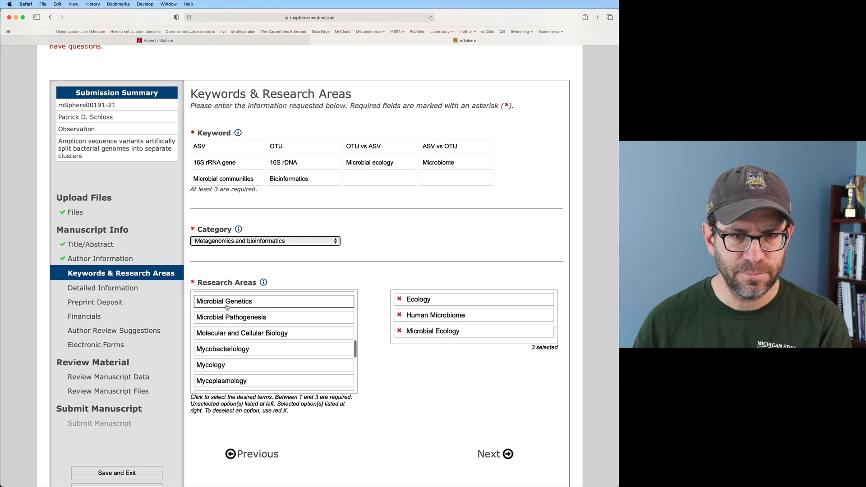
# - Move Ecology to the end of the selected research areas, below Microbial Ecology
pyautogui.moveTo(408, 299); pyautogui.dragTo(412, 331)
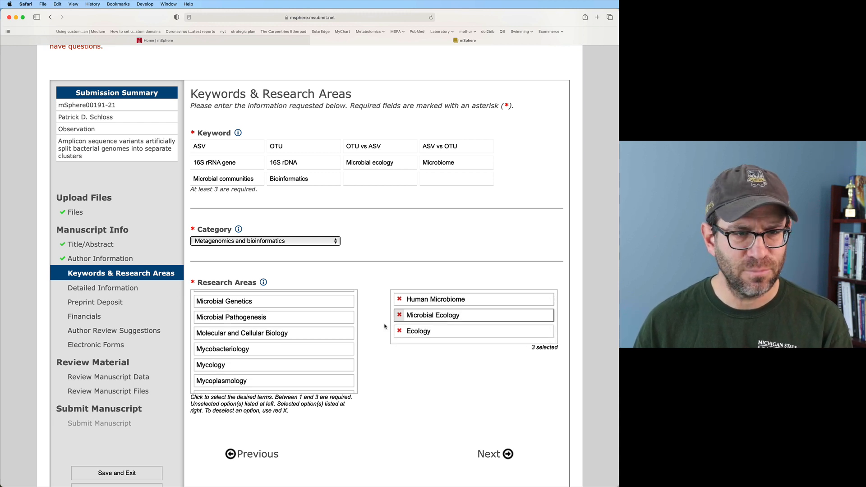
pyautogui.scroll(3, 293, 318)
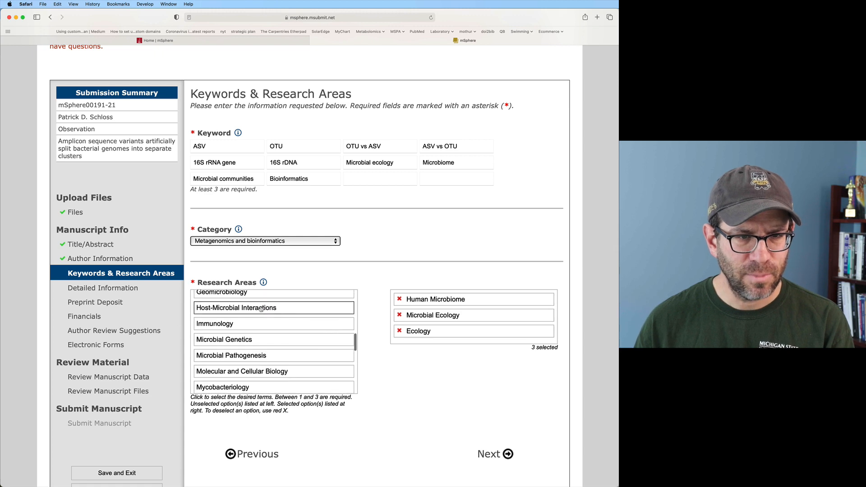
# - Replace Ecology with Environmental Microbiology in the selected research areas
pyautogui.scroll(5, 284, 315)
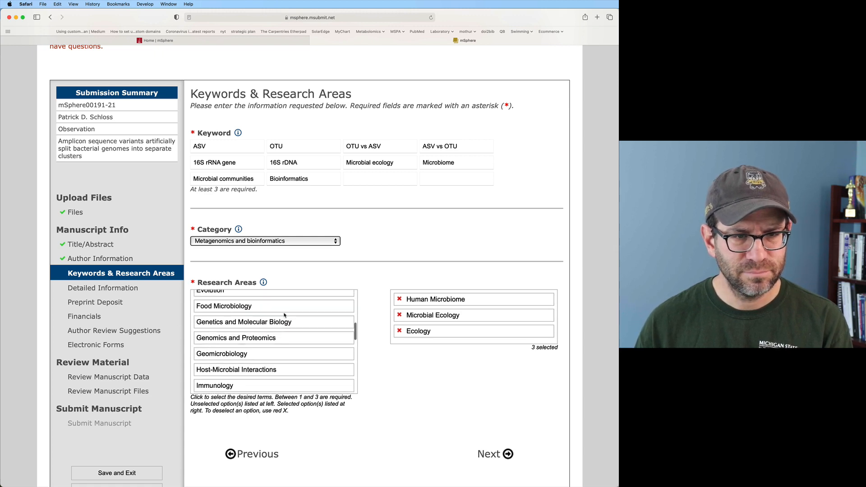
pyautogui.scroll(4, 285, 315)
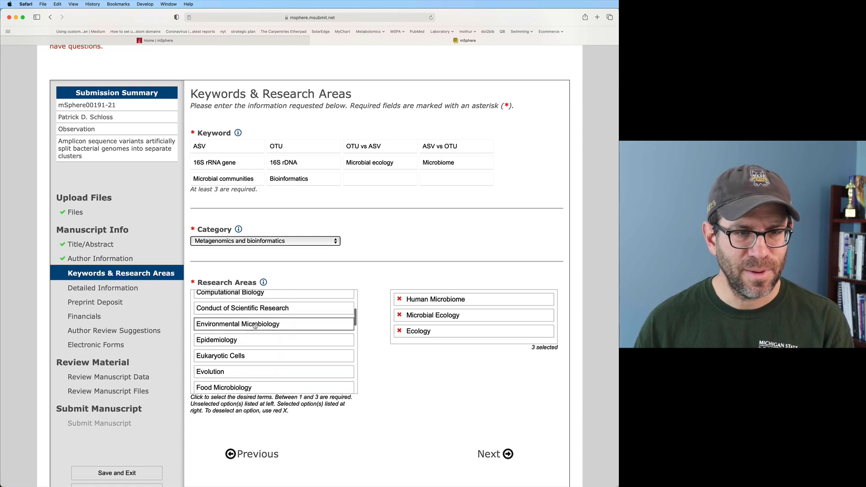
pyautogui.click(261, 323)
pyautogui.click(368, 258)
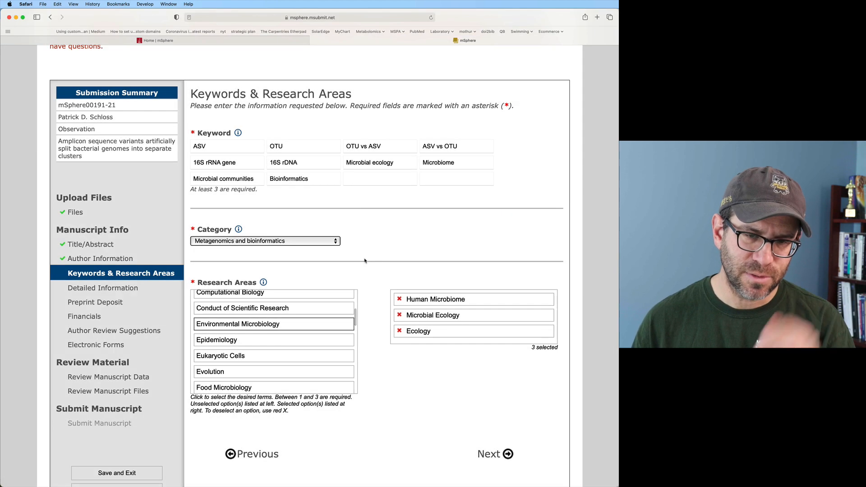
pyautogui.click(399, 333)
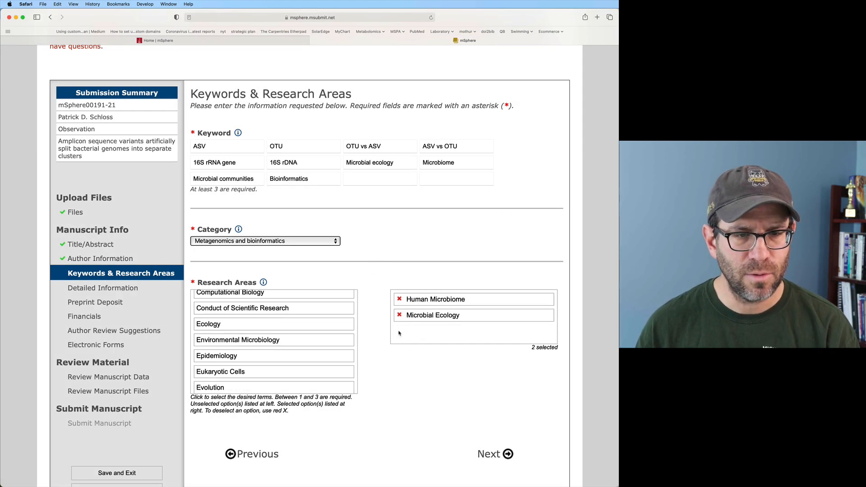
pyautogui.click(272, 341)
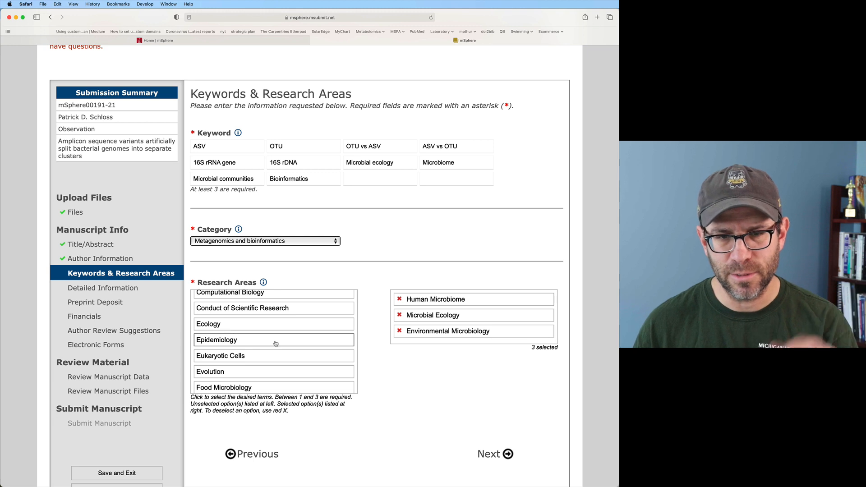
# - Replace Environmental Microbiology with Computational Biology in the selected research areas and continue to the Detailed Information section
pyautogui.click(399, 331)
pyautogui.click(252, 297)
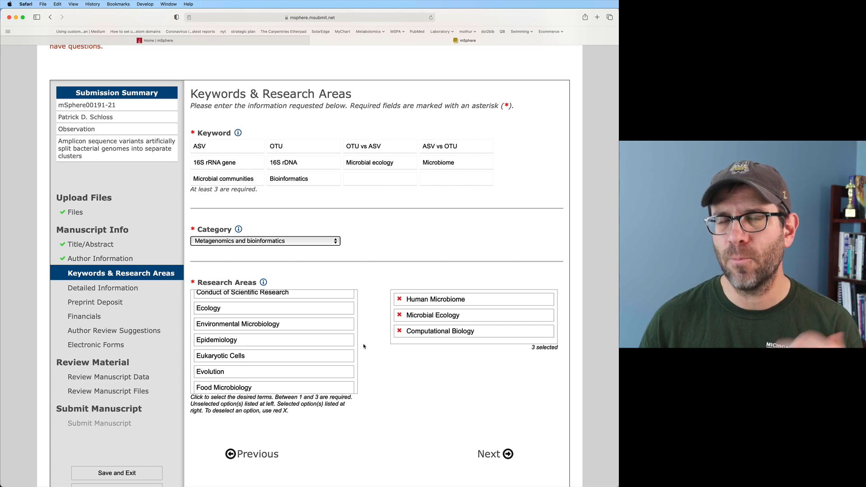
pyautogui.scroll(-5, 362, 346)
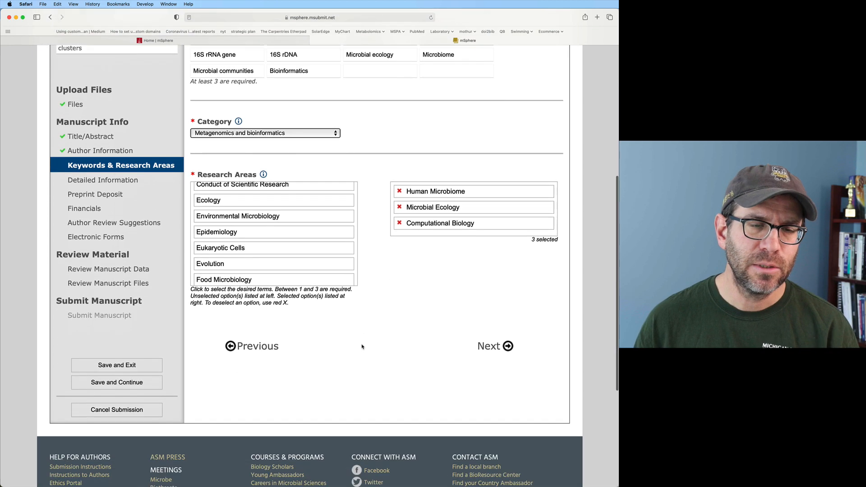
pyautogui.click(491, 337)
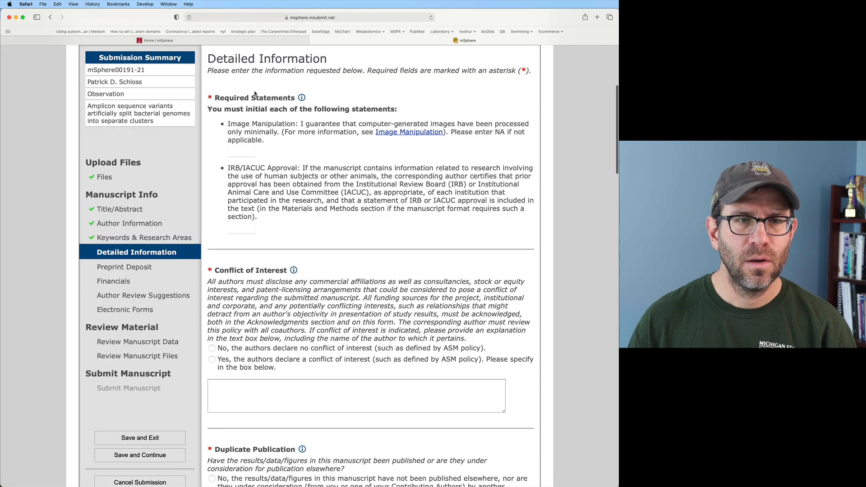
# - Enter the author's initials for the Image Manipulation and IRB/IACUC Approval statements
pyautogui.click(247, 148)
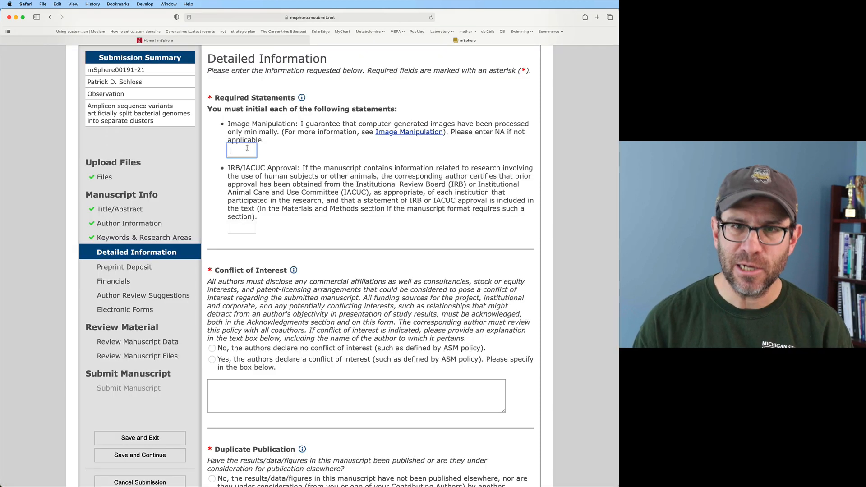
pyautogui.write('PDS')
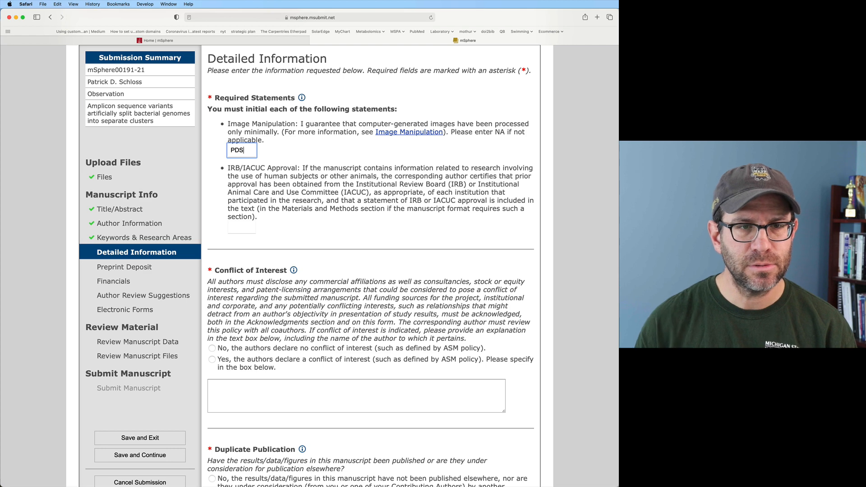
pyautogui.scroll(1, 230, 218)
pyautogui.click(240, 234)
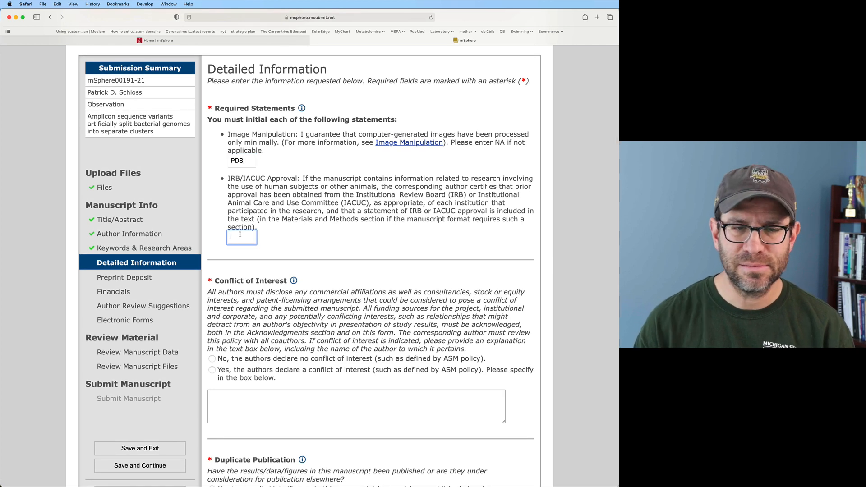
pyautogui.write('PDS')
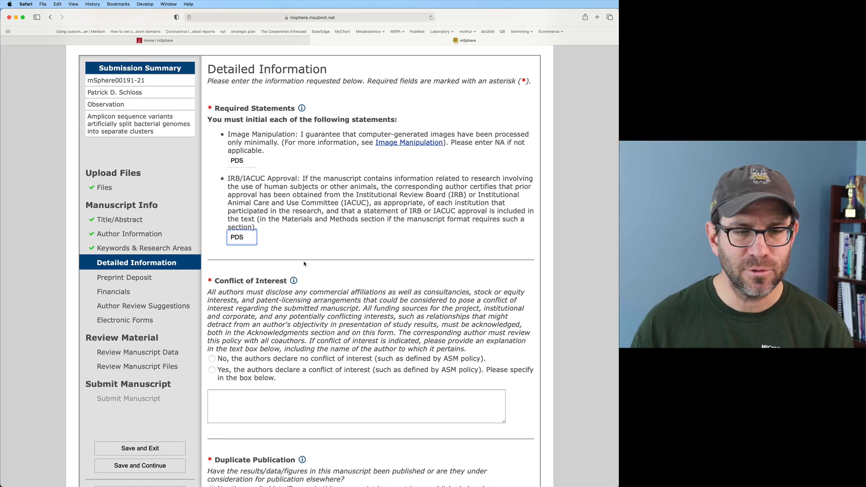
# - Declare no conflict of interest and answer No to Duplicate Publication
pyautogui.scroll(-2, 247, 173)
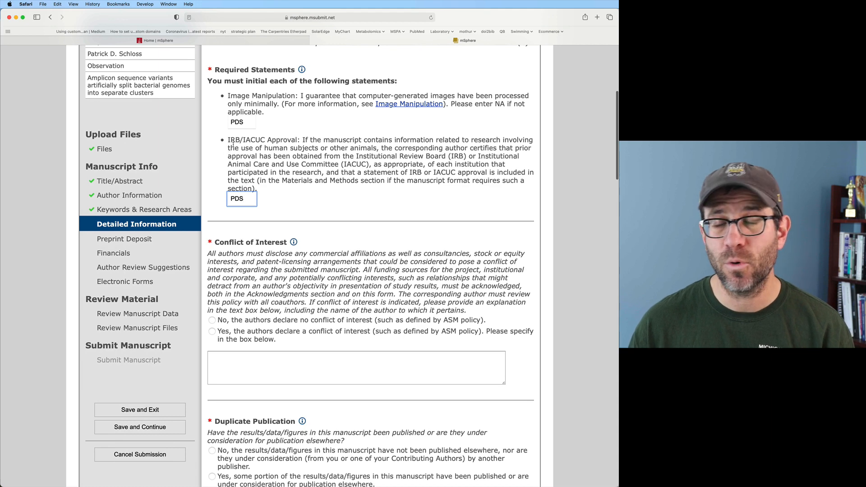
pyautogui.scroll(-2, 289, 189)
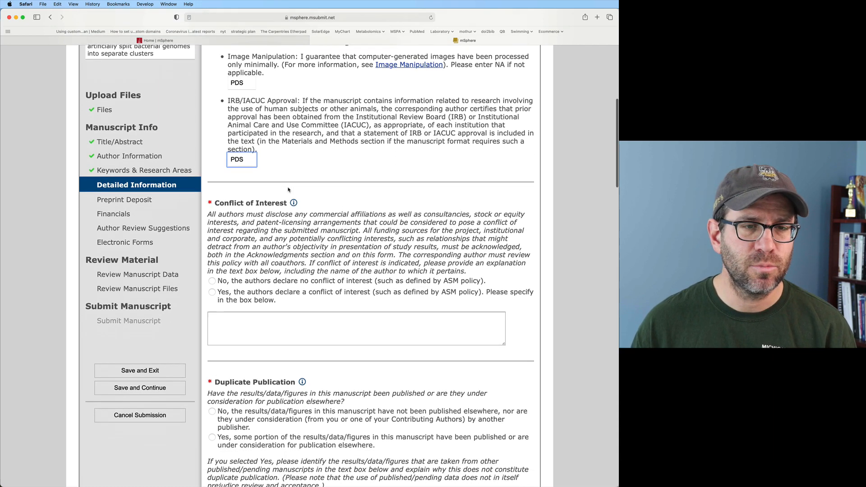
pyautogui.scroll(-4, 289, 190)
pyautogui.click(212, 202)
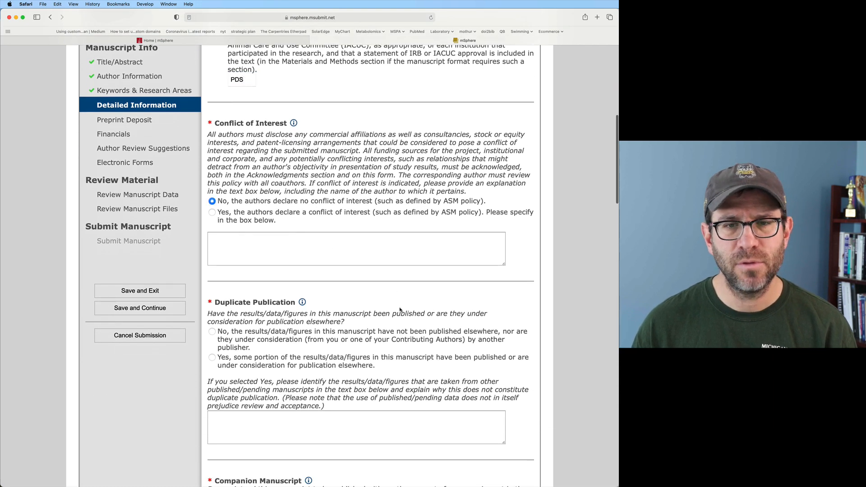
pyautogui.scroll(-5, 400, 310)
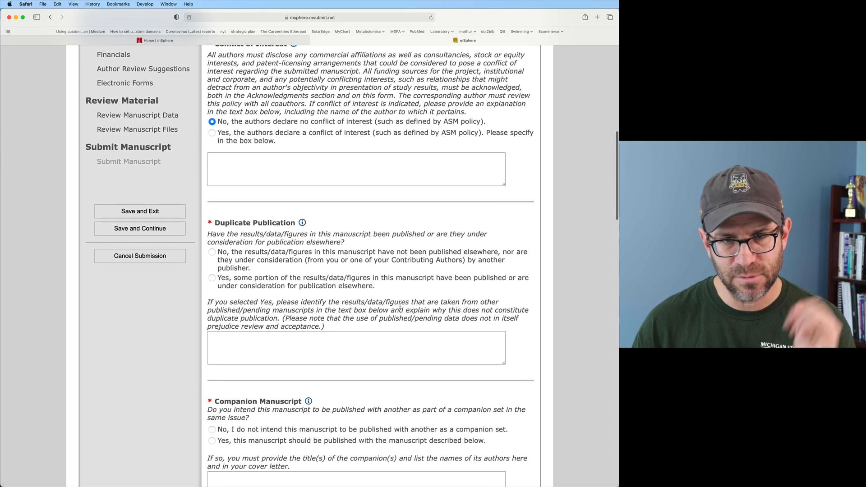
pyautogui.scroll(-2, 368, 290)
pyautogui.click(212, 208)
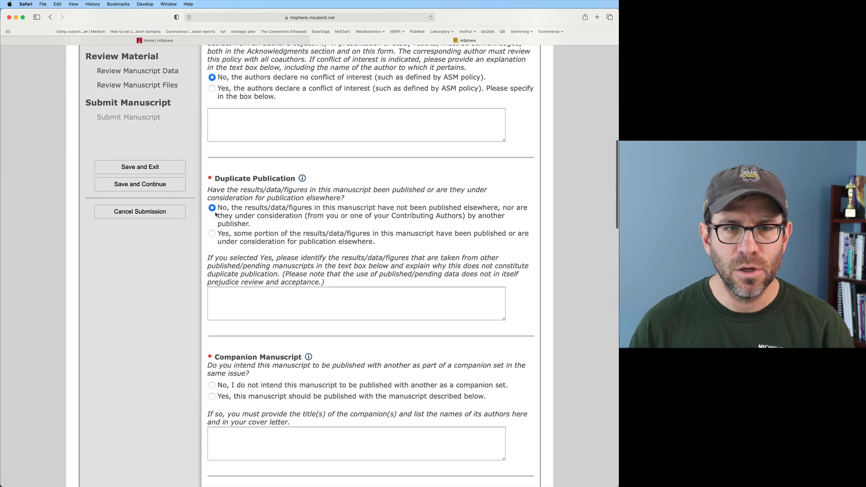
# - Answer No to both the Companion Manuscript and Previously Submitted questions
pyautogui.scroll(-6, 243, 242)
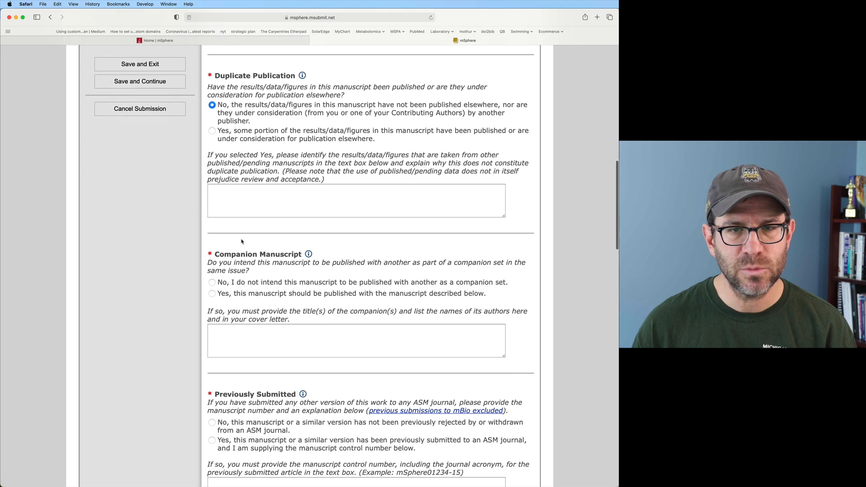
pyautogui.scroll(-3, 214, 257)
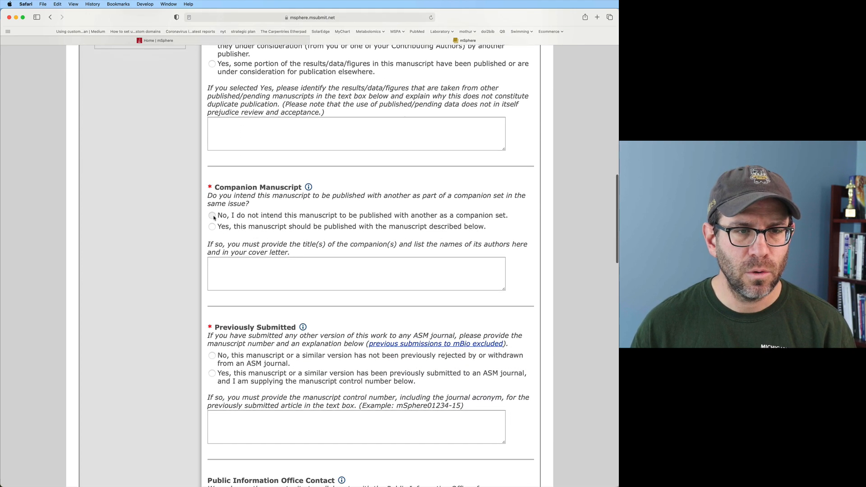
pyautogui.click(212, 216)
pyautogui.scroll(-3, 224, 253)
pyautogui.scroll(-2, 221, 257)
pyautogui.click(212, 270)
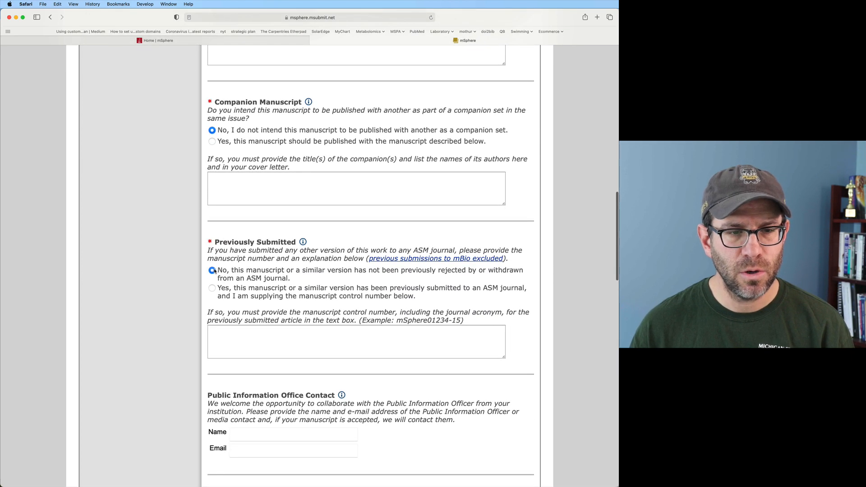
# - Leave the Public Information Office Contact blank and answer Yes to both Data Citation and Data Availability
pyautogui.scroll(-5, 215, 269)
pyautogui.scroll(-5, 215, 268)
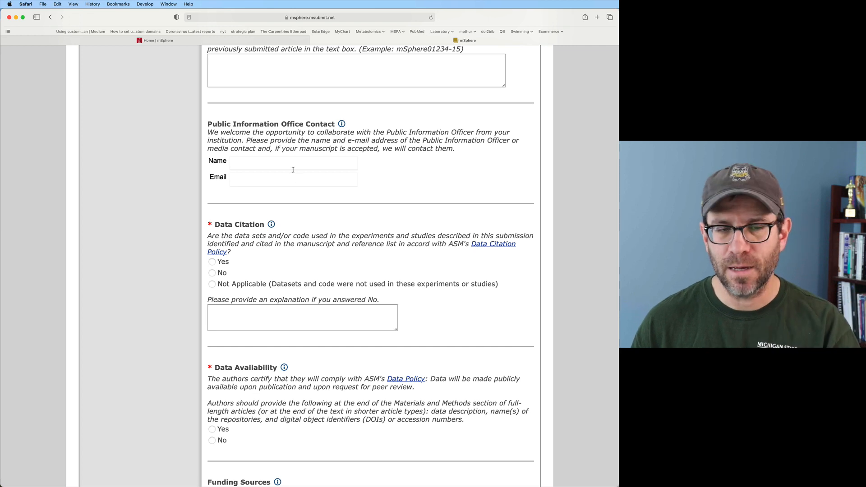
pyautogui.scroll(-4, 302, 226)
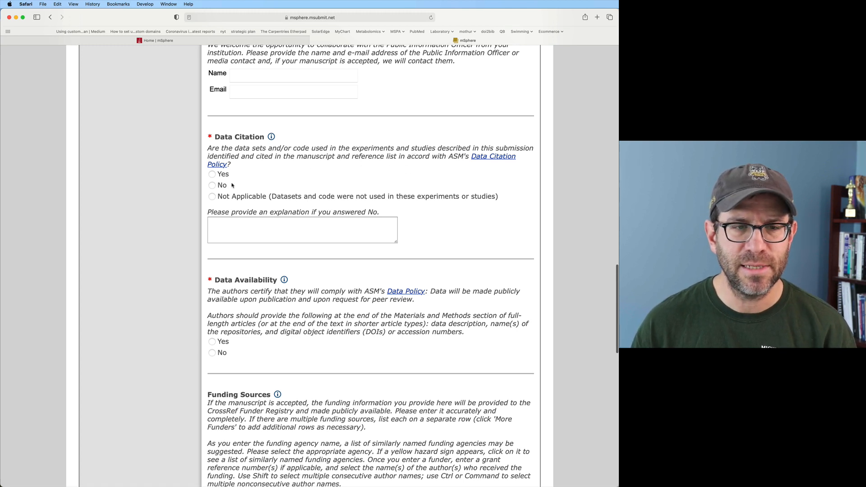
pyautogui.click(212, 174)
pyautogui.scroll(-3, 182, 200)
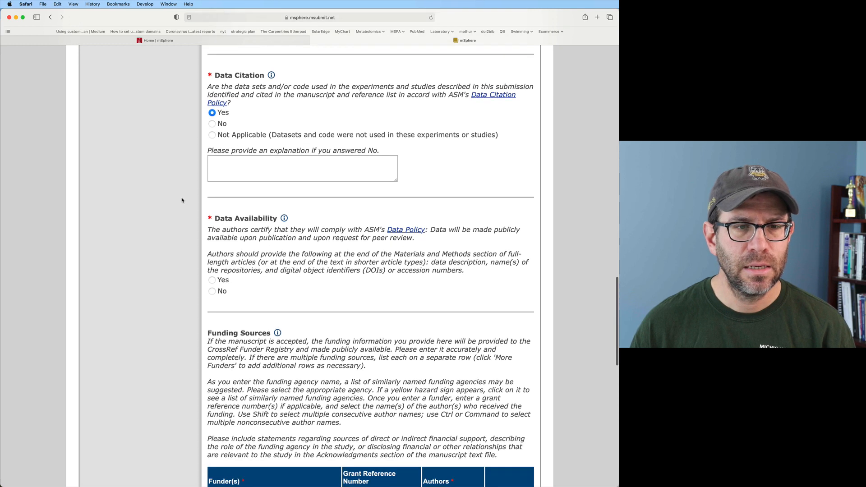
pyautogui.scroll(-4, 182, 201)
pyautogui.click(212, 196)
# - Switch to manuscript.docx in Word and copy the first NIH grant number, P30DK034933, from the Acknowledgements
pyautogui.scroll(-8, 195, 195)
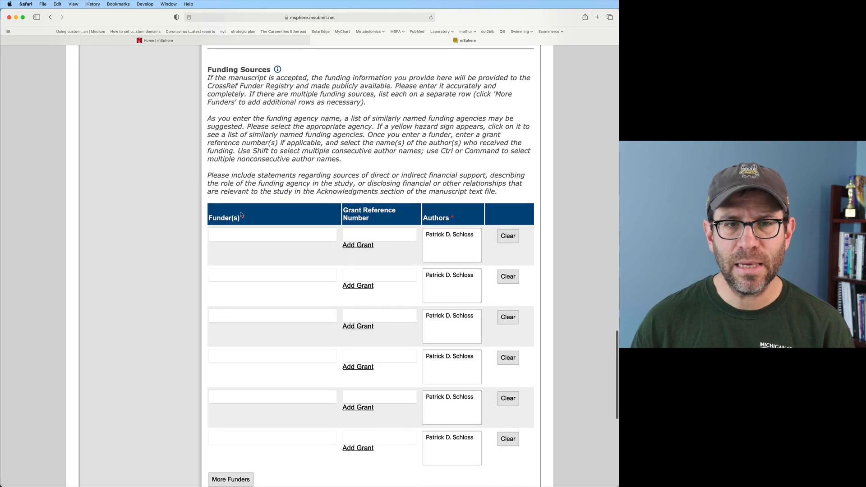
pyautogui.press('super+Tab')
pyautogui.press('super+Tab')
pyautogui.press('super+Tab')
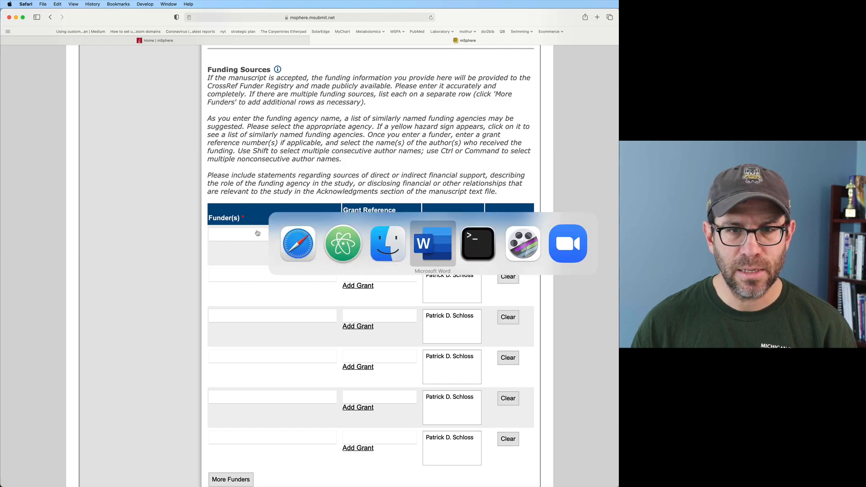
pyautogui.scroll(-20, 255, 228)
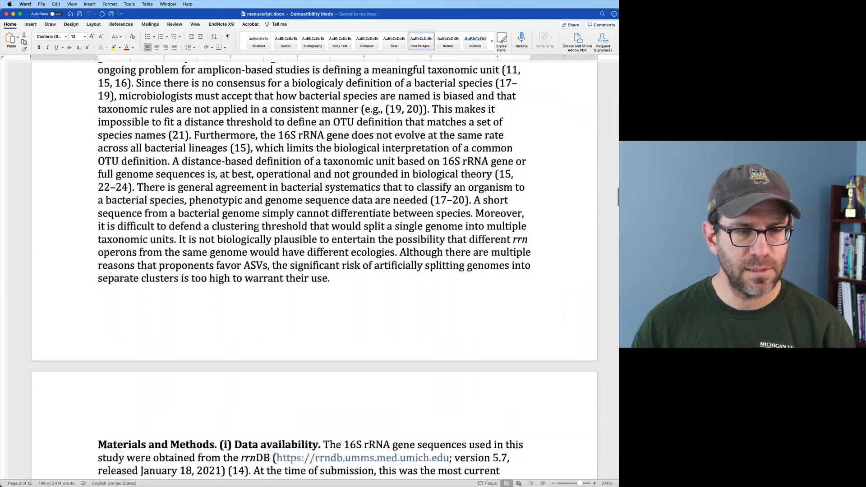
pyautogui.scroll(-4, 259, 229)
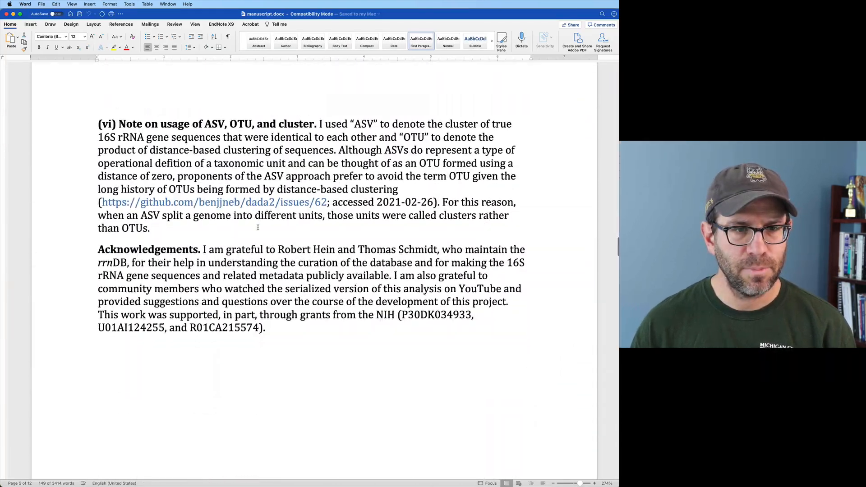
pyautogui.doubleClick(419, 257)
pyautogui.press('super+c')
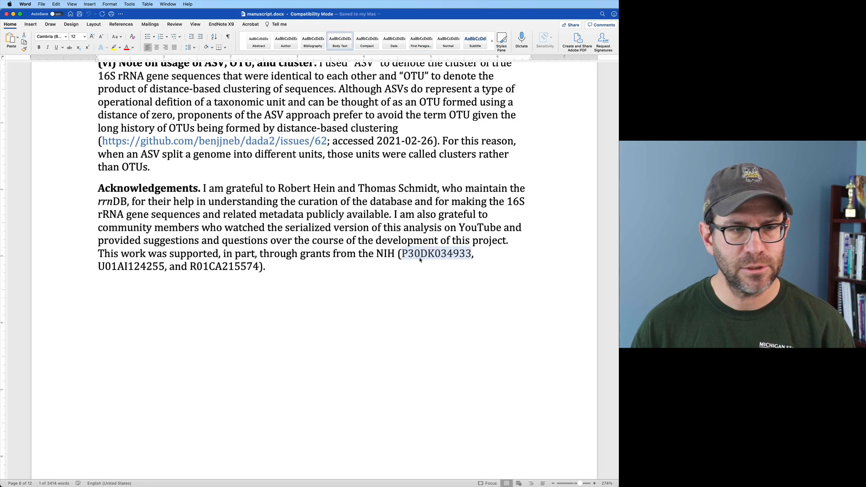
# - Back in the Safari submission form, fill the first funding row with National Institutes of Health, grant P30DK034933 and the listed author
pyautogui.press('super+Tab')
pyautogui.click(292, 235)
pyautogui.write('National INst')
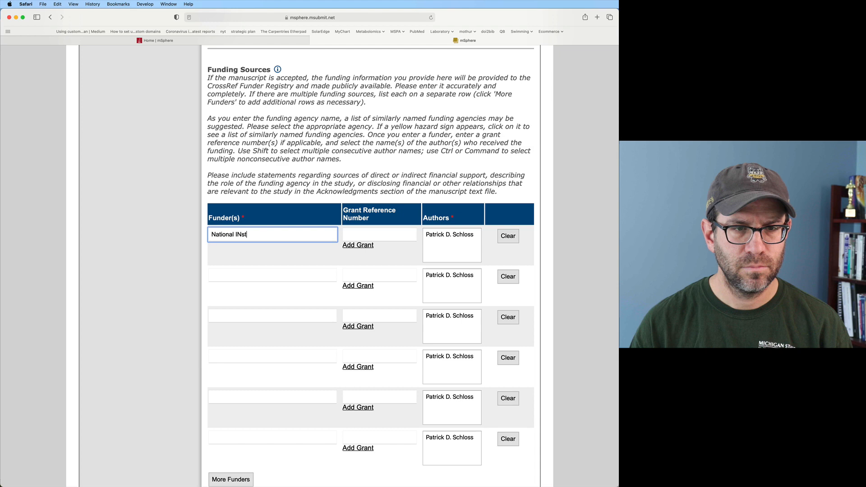
pyautogui.press('BackSpace')
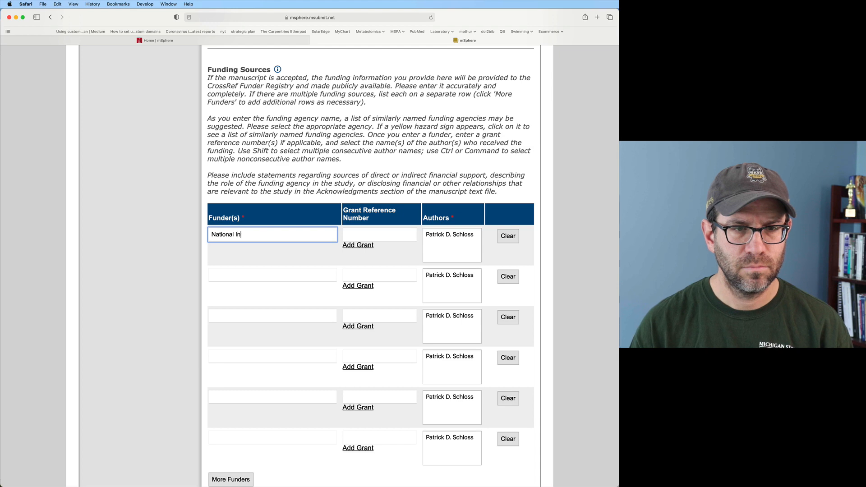
pyautogui.write('nstitutes of Health')
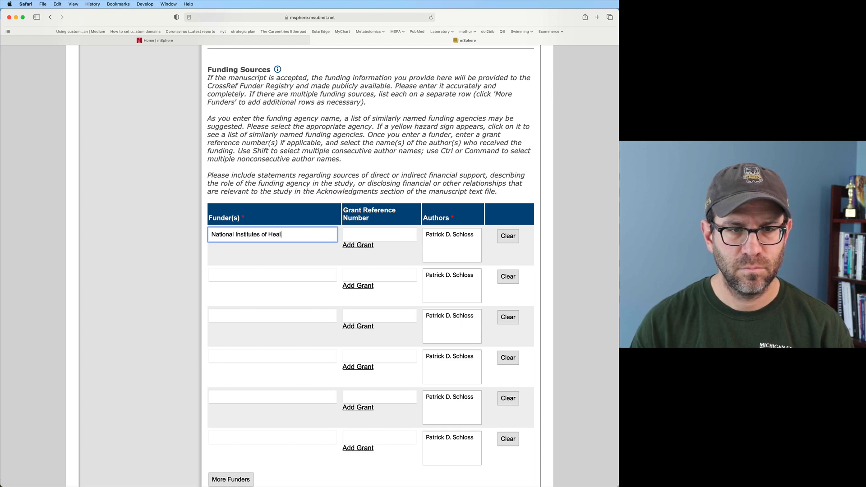
pyautogui.click(394, 227)
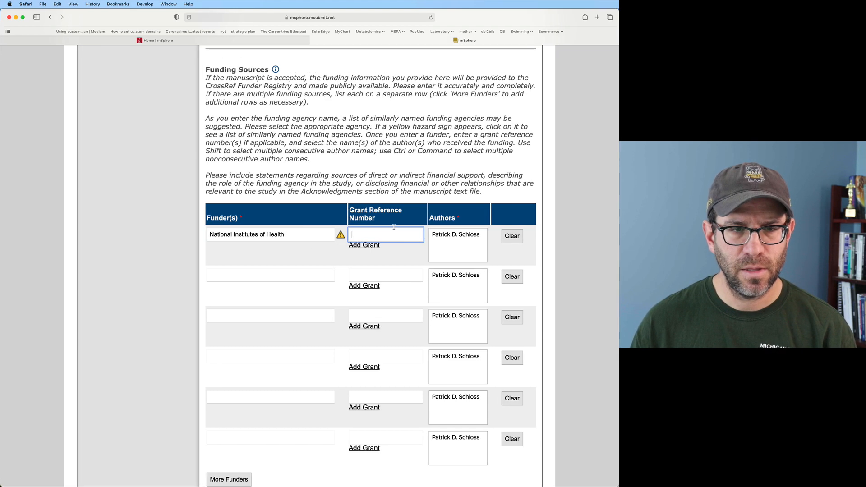
pyautogui.press('super+v')
pyautogui.click(444, 235)
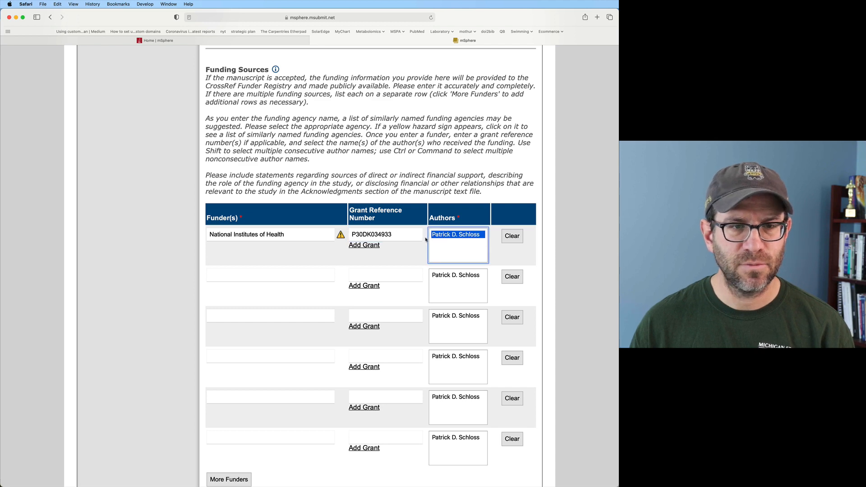
# - Copy grant number U01AI124255 from the manuscript's Acknowledgements in Word into the second funding row's grant reference in the Safari form
pyautogui.press('super+Tab')
pyautogui.doubleClick(129, 268)
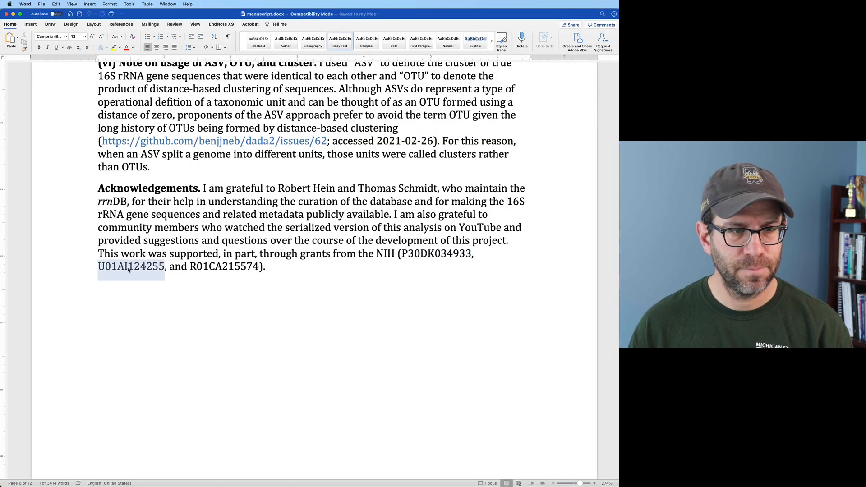
pyautogui.press('super+c')
pyautogui.press('super+Tab')
pyautogui.click(367, 275)
pyautogui.press('super+v')
pyautogui.press('super+Tab')
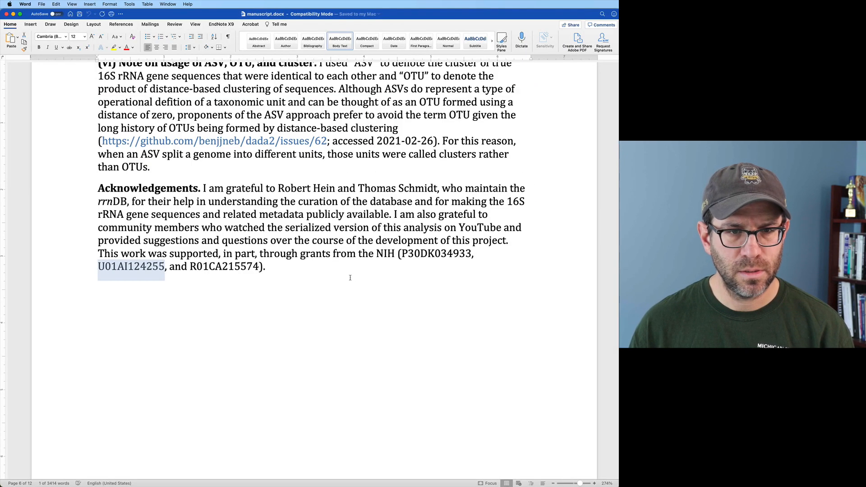
# - Copy grant number R01CA215574 from the manuscript's Acknowledgements in Word into the third funding row's grant reference in the Safari form
pyautogui.doubleClick(255, 267)
pyautogui.press('super+Tab')
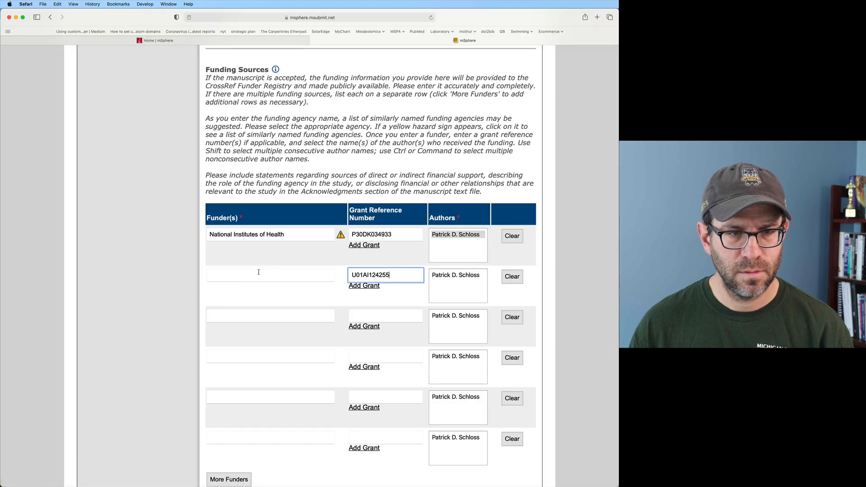
pyautogui.click(359, 314)
pyautogui.press('super+v')
# - Enter National Institutes of Health as the funder for grant U01AI124255 in the second funding row
pyautogui.moveTo(287, 234); pyautogui.dragTo(205, 234)
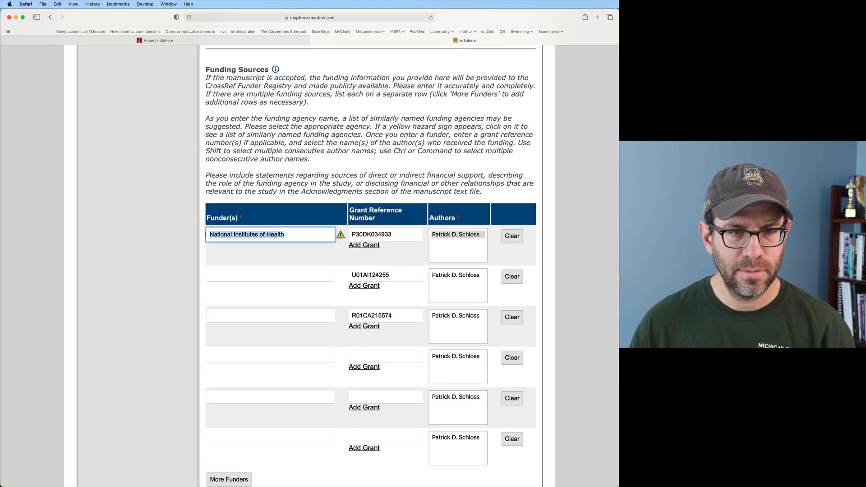
pyautogui.press('super+c')
pyautogui.click(203, 244)
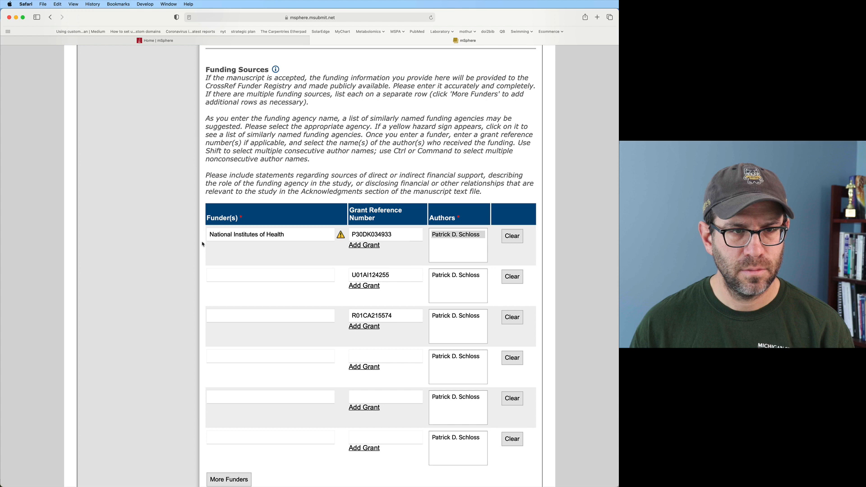
pyautogui.click(241, 274)
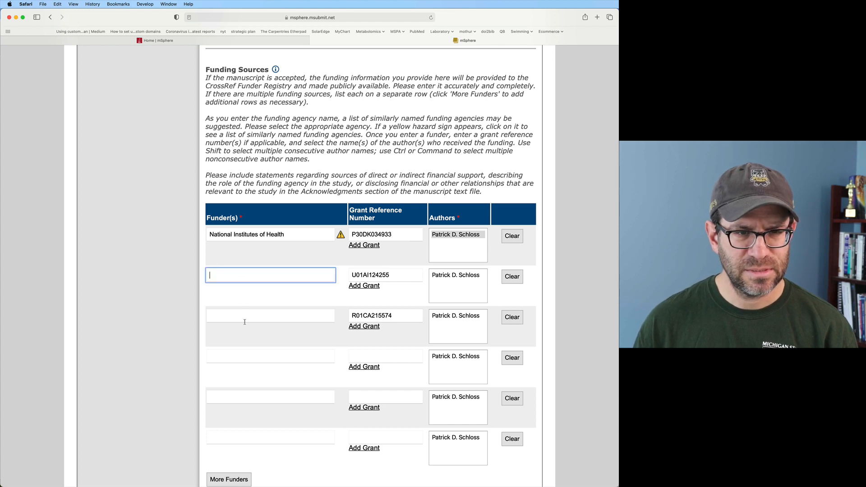
pyautogui.write('Nation')
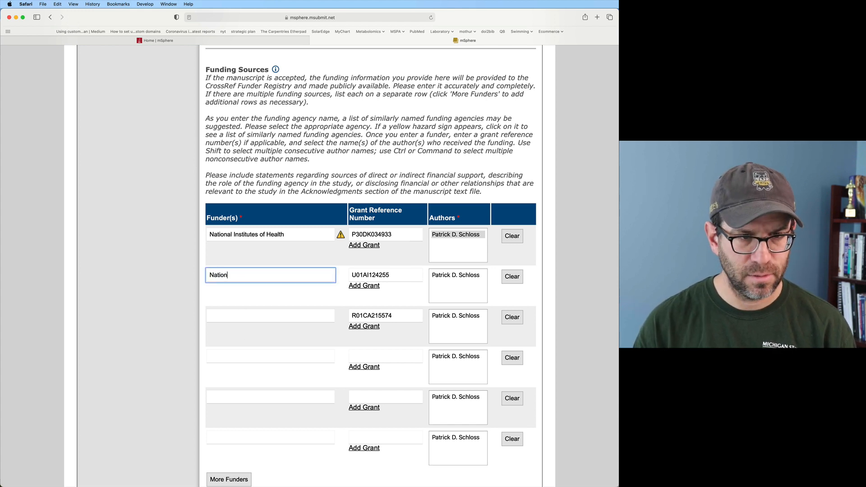
pyautogui.write('al Institutes of ')
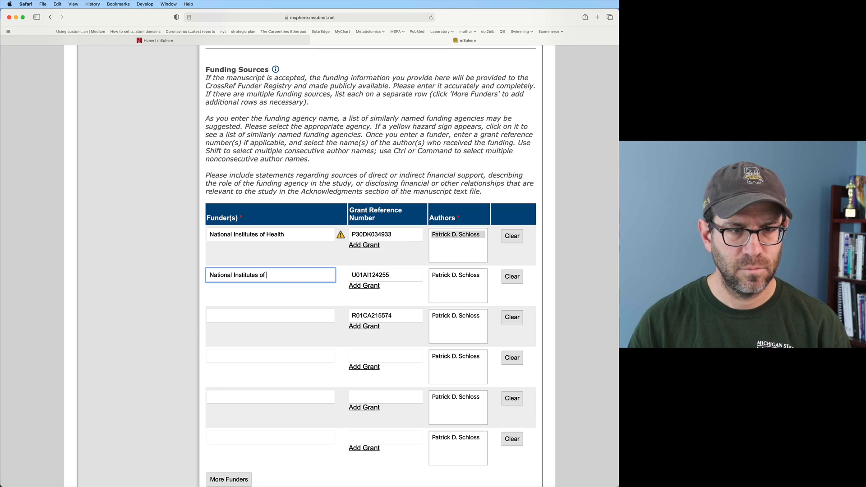
pyautogui.write('Health')
pyautogui.click(224, 314)
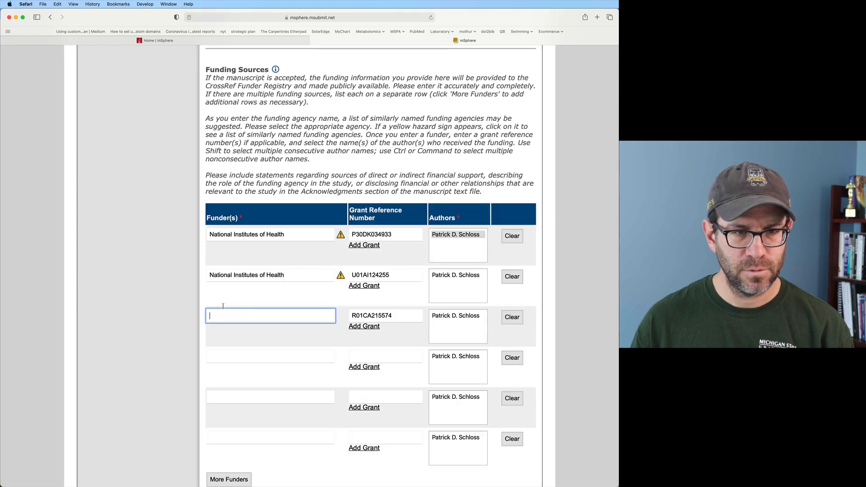
pyautogui.write('National INs')
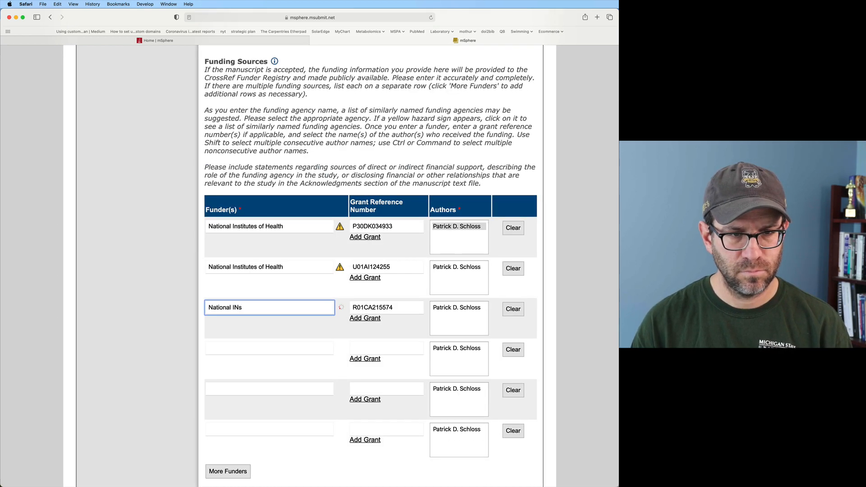
pyautogui.write('titute')
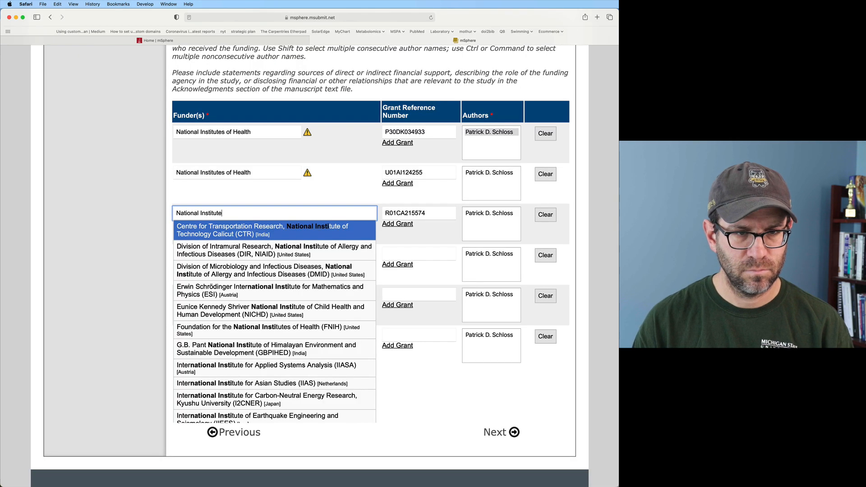
pyautogui.write('s of health')
pyautogui.press('Return')
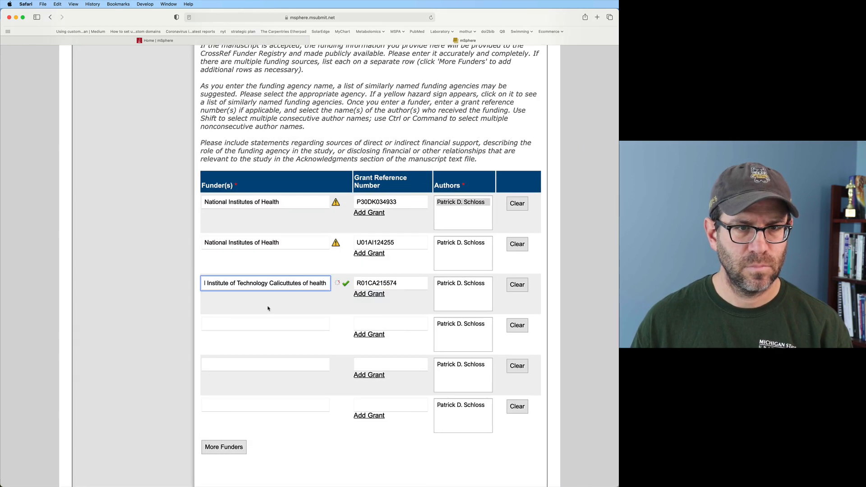
pyautogui.doubleClick(279, 284)
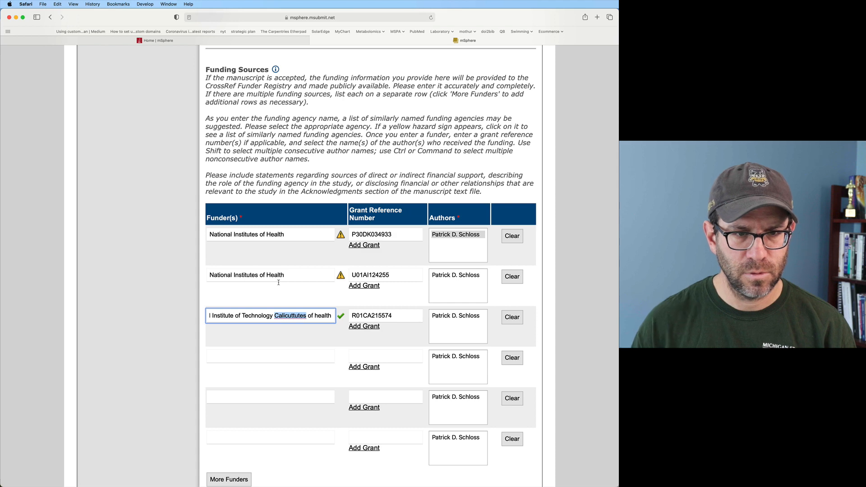
pyautogui.press('BackSpace')
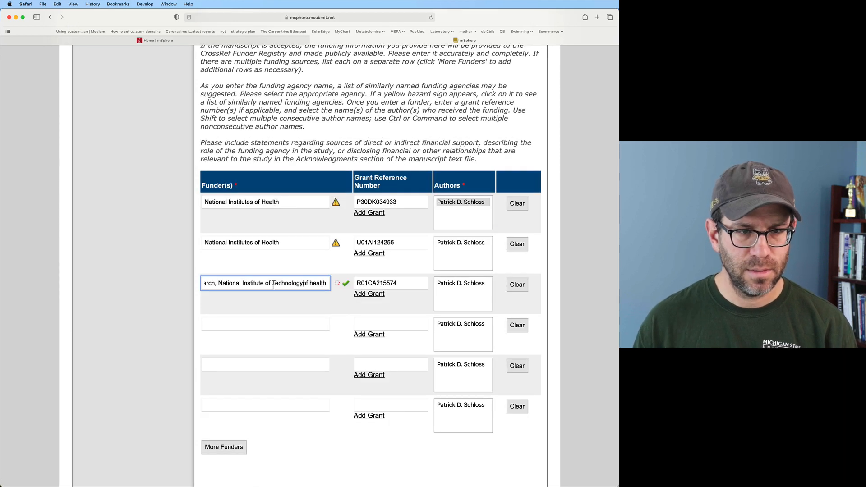
# - Set the third funding row's funder to the suggested National Institutes of Health (NIH) entry and select the listed author for it
pyautogui.press('super+a')
pyautogui.write('National')
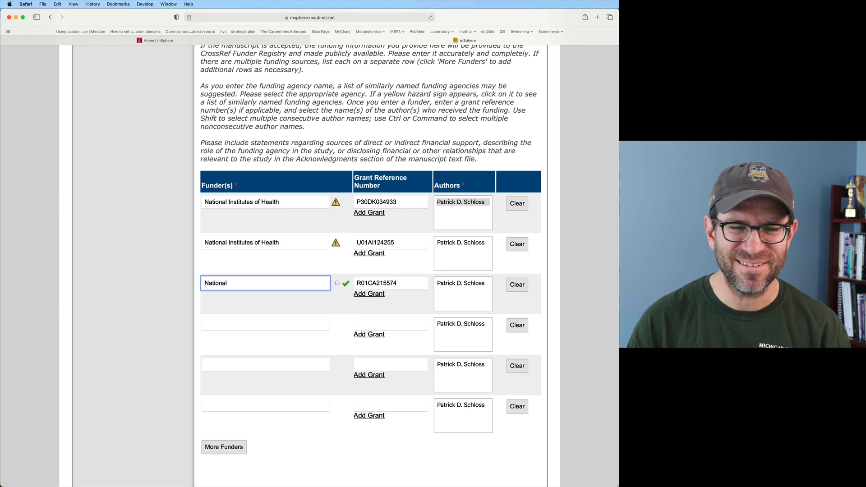
pyautogui.write(' Ins')
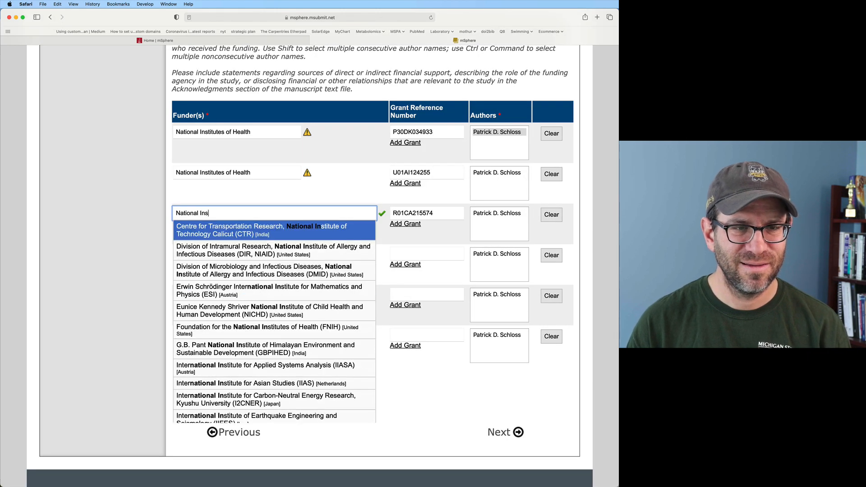
pyautogui.write('titutes of health')
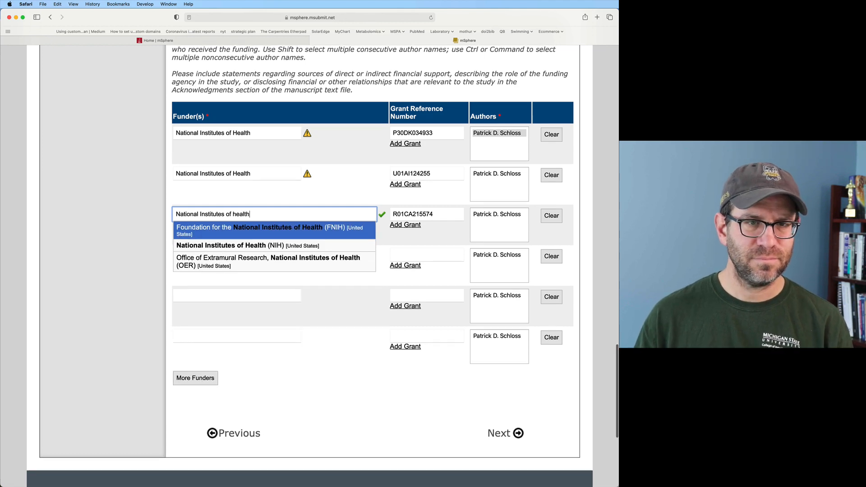
pyautogui.click(244, 248)
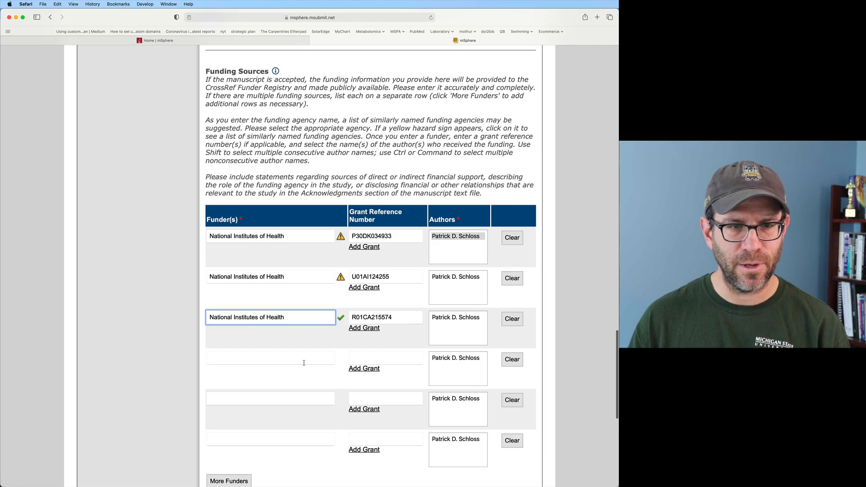
pyautogui.click(454, 318)
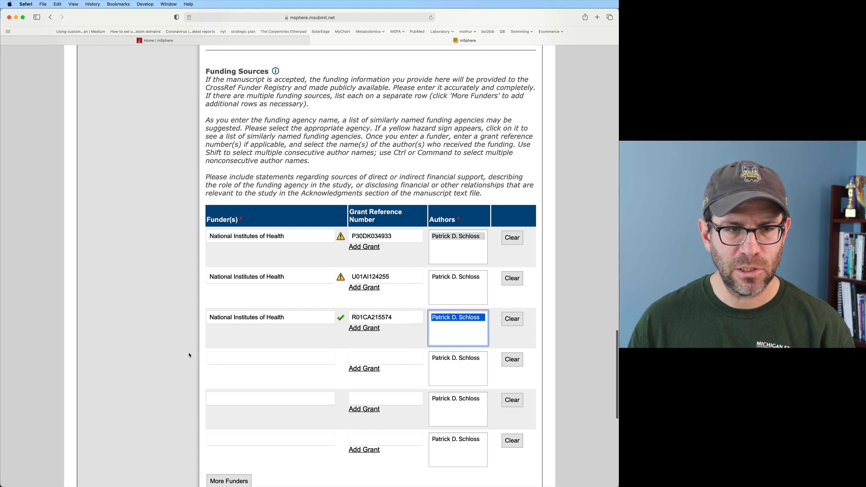
# - Select the listed author for the second funding row and continue to the Preprint Deposit page
pyautogui.click(296, 278)
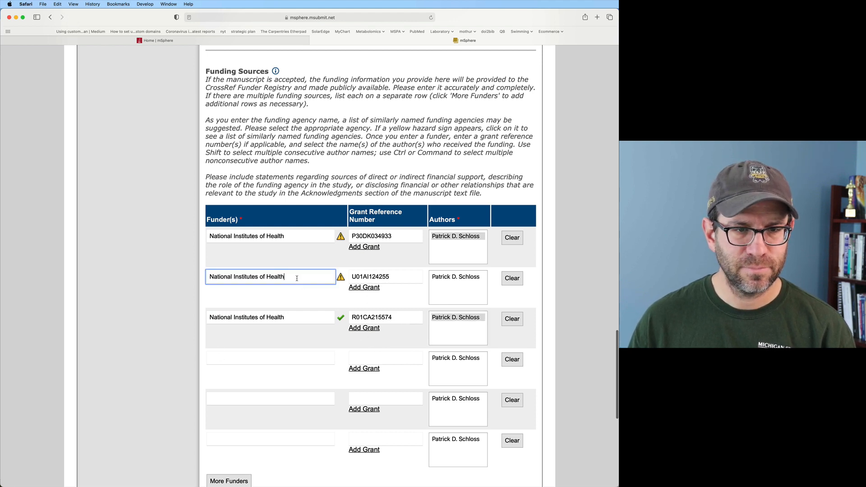
pyautogui.scroll(-5, 241, 344)
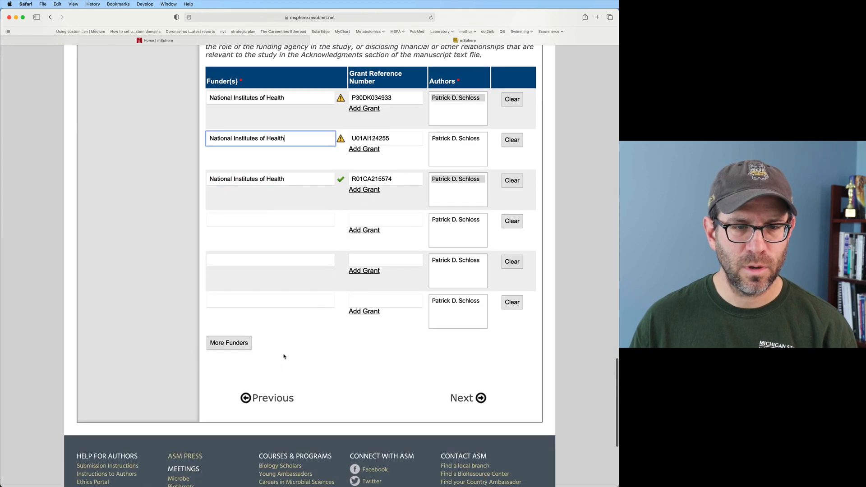
pyautogui.click(469, 141)
pyautogui.click(467, 399)
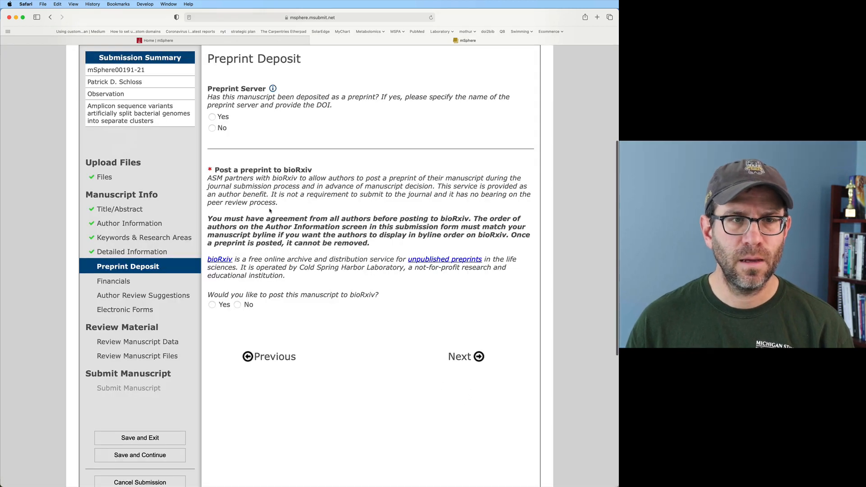
# - Answer No to an existing preprint deposit, then Yes to posting the manuscript to bioRxiv, and confirm the posting
pyautogui.scroll(-1, 348, 113)
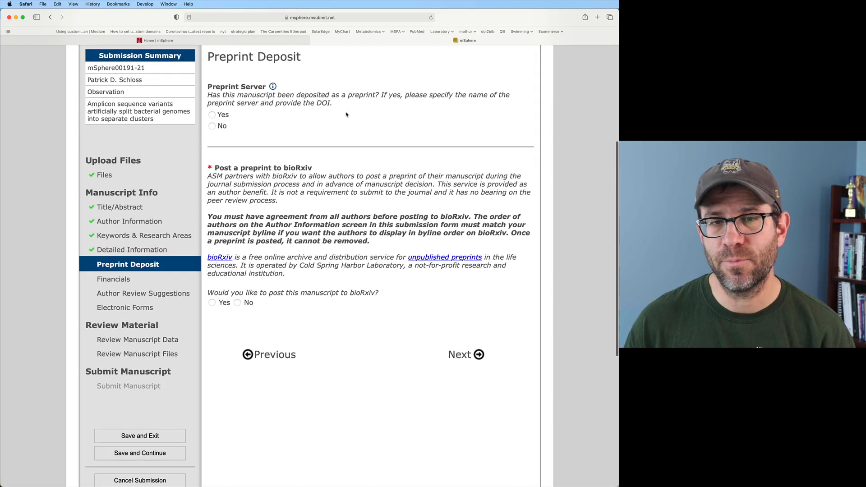
pyautogui.click(216, 114)
pyautogui.scroll(1, 243, 158)
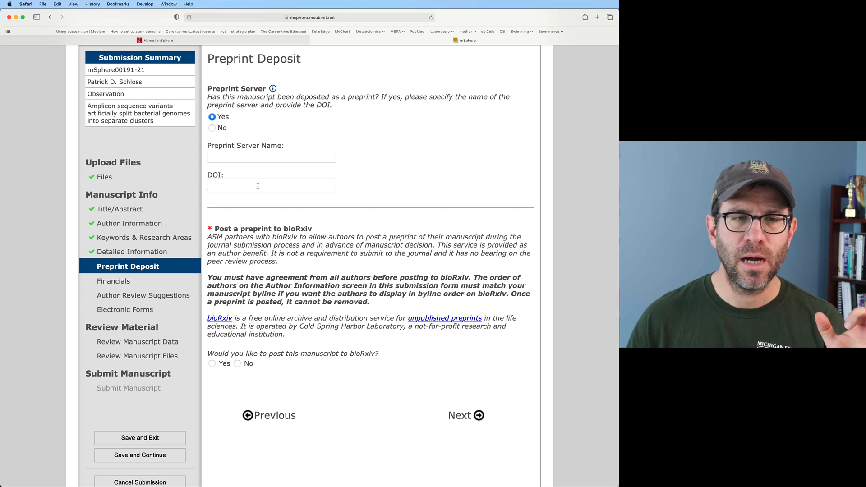
pyautogui.click(213, 129)
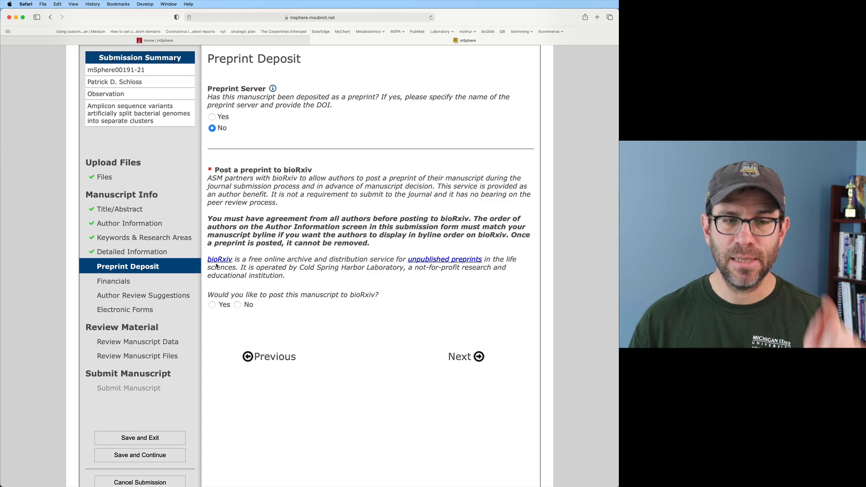
pyautogui.click(212, 304)
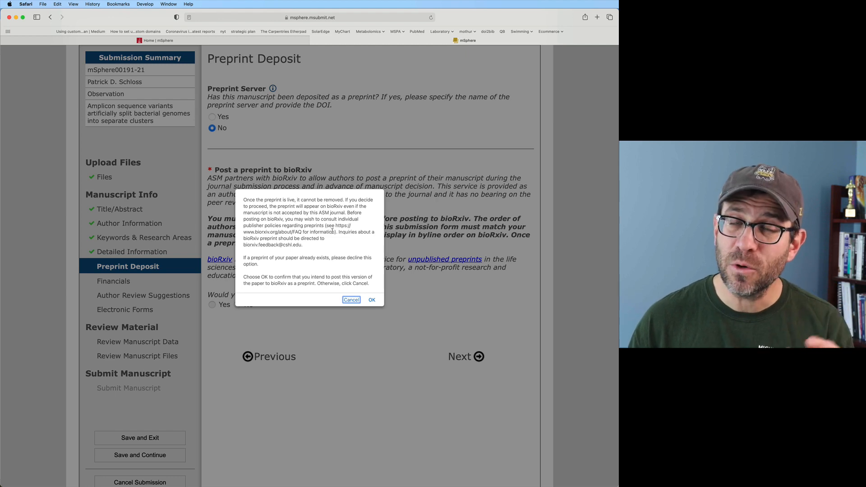
pyautogui.click(371, 300)
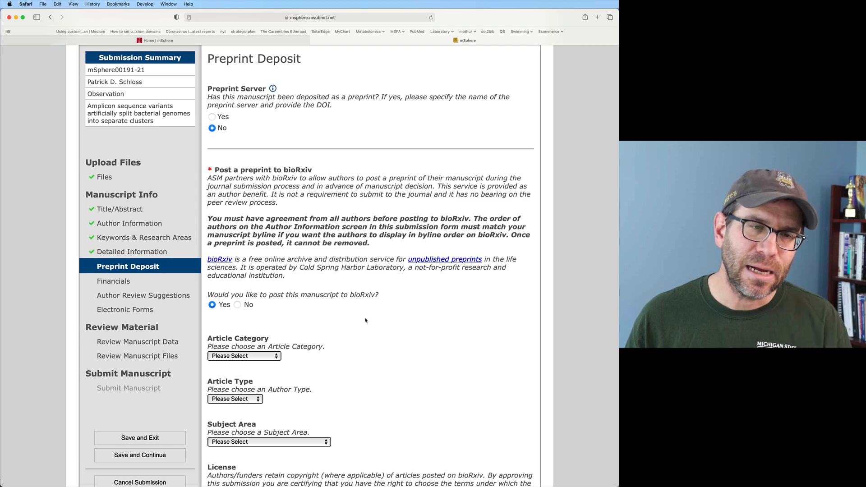
# - Set the bioRxiv article category to New Results, article type to Regular Article and subject area to Microbiology
pyautogui.scroll(-3, 366, 321)
pyautogui.scroll(-3, 366, 320)
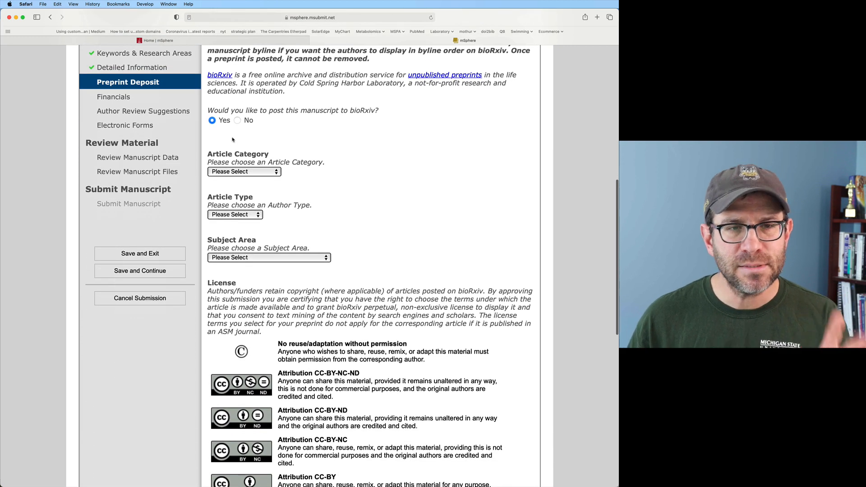
pyautogui.click(252, 172)
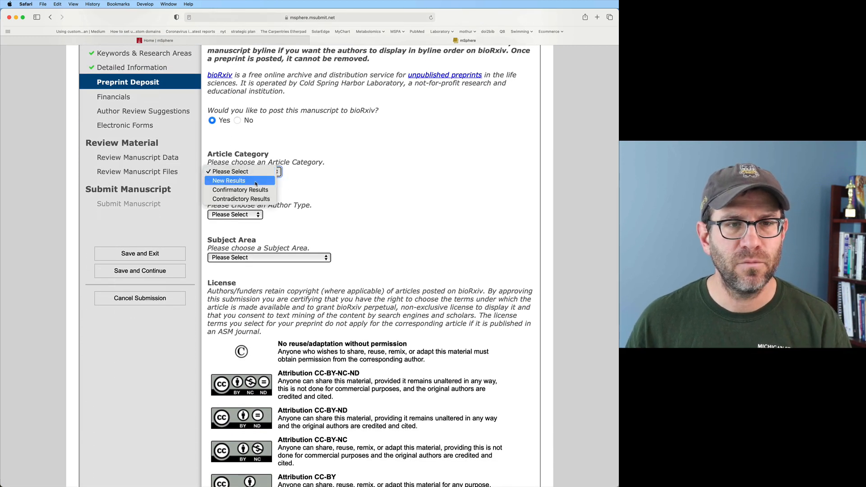
pyautogui.click(255, 183)
pyautogui.click(240, 215)
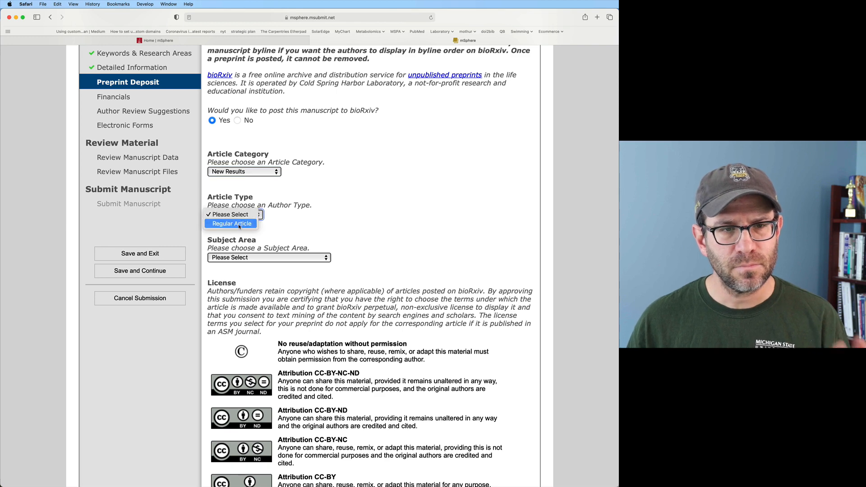
pyautogui.click(241, 224)
pyautogui.click(268, 258)
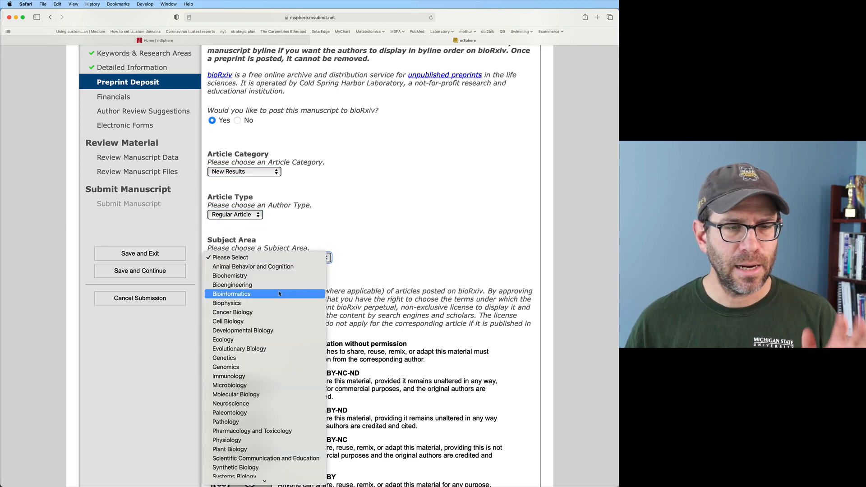
pyautogui.click(267, 385)
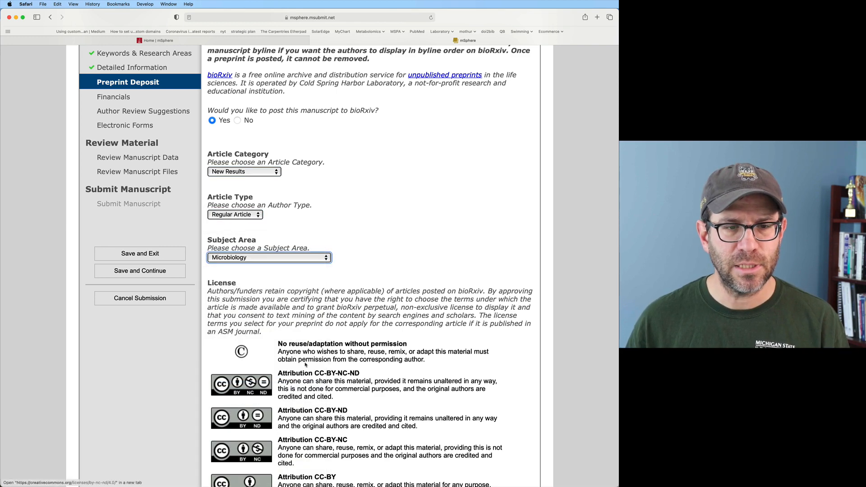
# - Choose Attribution CC-BY as the license for the bioRxiv preprint
pyautogui.scroll(-2, 347, 345)
pyautogui.scroll(-4, 347, 345)
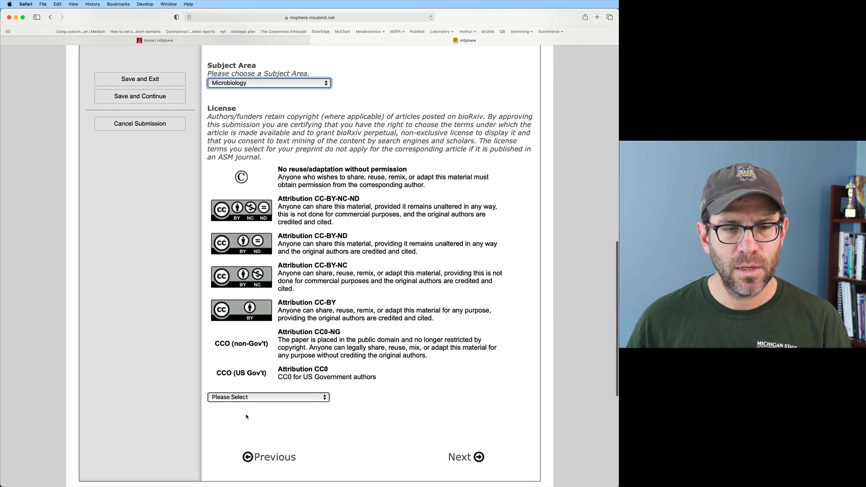
pyautogui.click(246, 397)
pyautogui.click(261, 442)
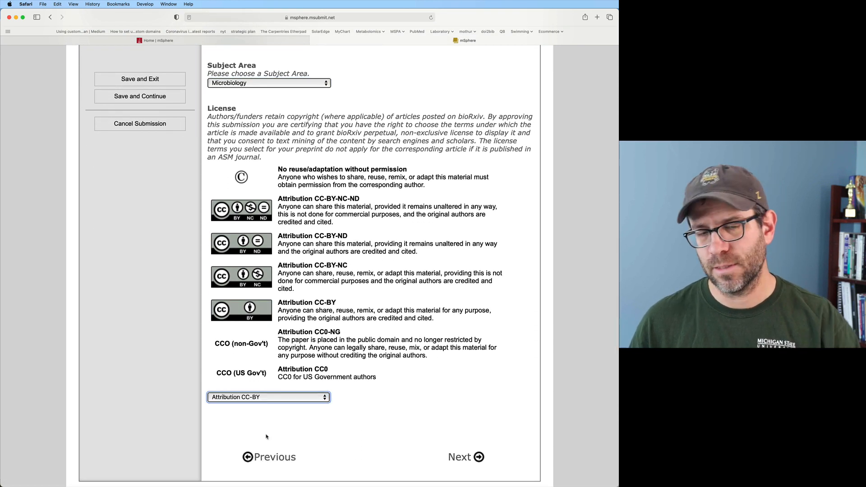
# - Continue to the Financials page and answer Yes to having supplemental material considered for online publication and paying its fee
pyautogui.click(457, 458)
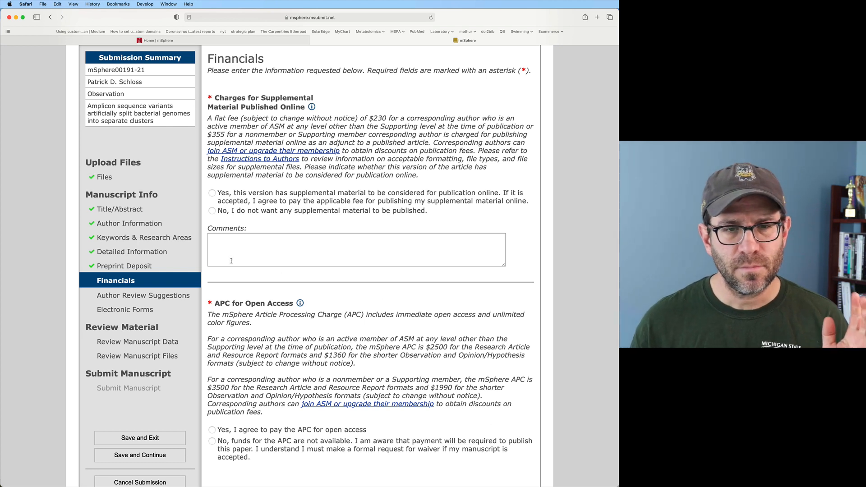
pyautogui.click(212, 194)
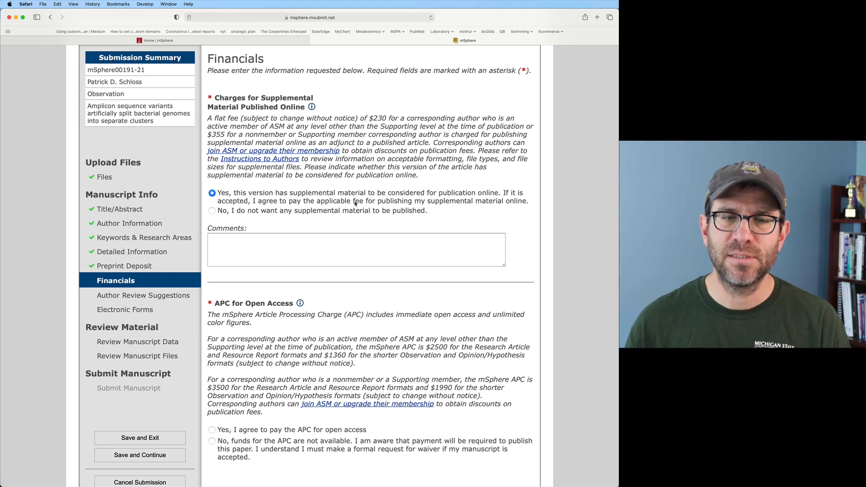
pyautogui.scroll(-5, 400, 307)
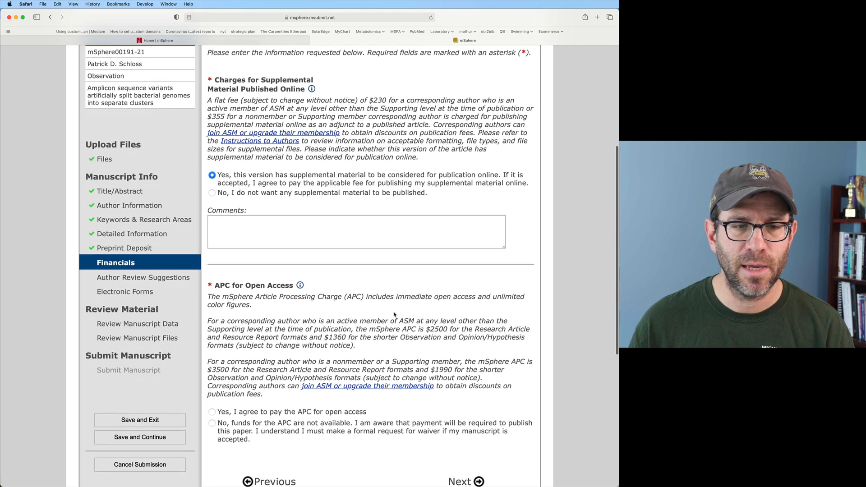
# - Agree to pay the APC for open access and continue to the Author Review Suggestions page
pyautogui.click(213, 339)
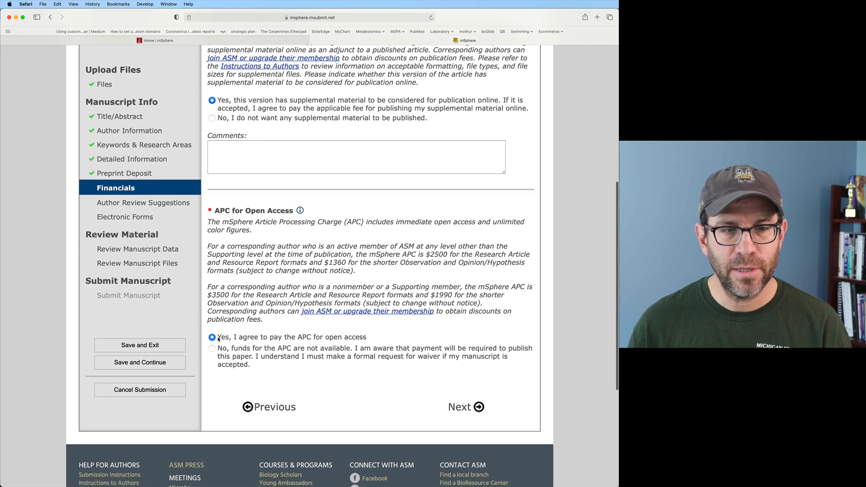
pyautogui.scroll(-4, 397, 361)
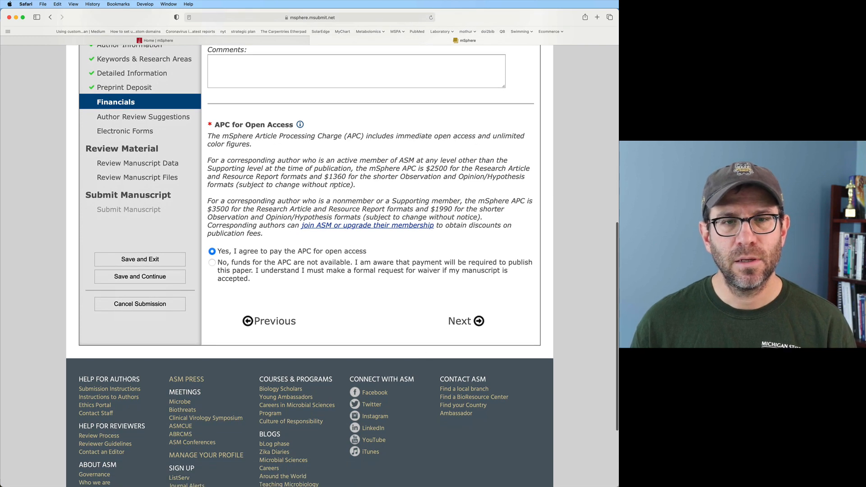
pyautogui.moveTo(330, 176); pyautogui.dragTo(439, 177)
pyautogui.scroll(1, 433, 262)
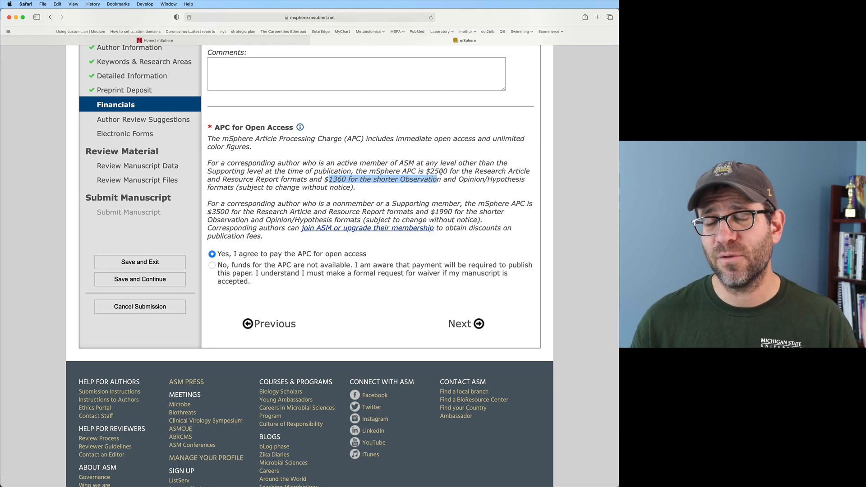
pyautogui.click(459, 325)
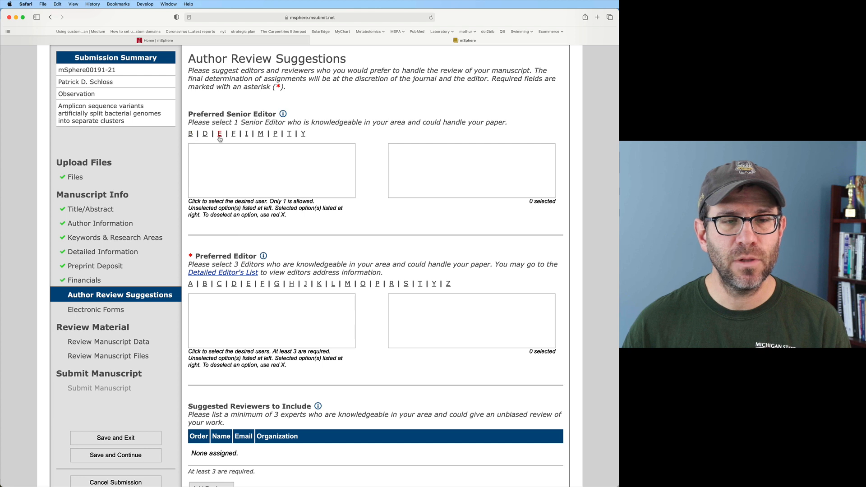
# - Look through the senior editor candidates by surname initial and select one listed under M as the Preferred Senior Editor
pyautogui.click(261, 133)
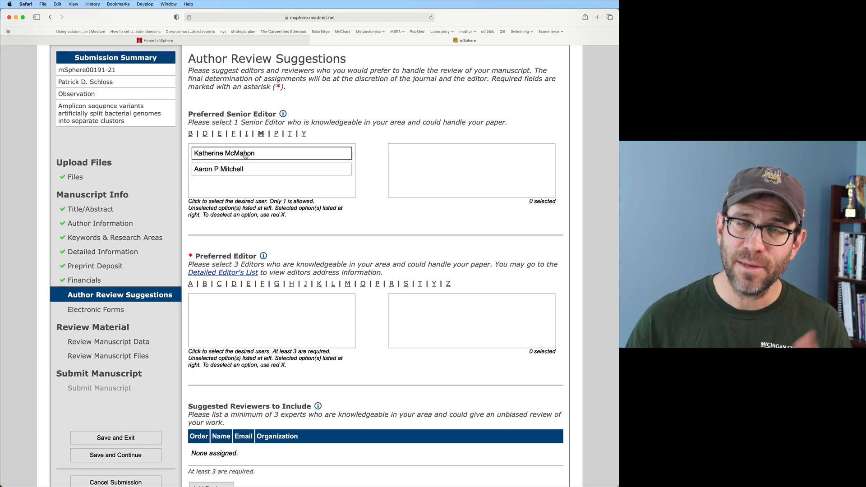
pyautogui.click(191, 135)
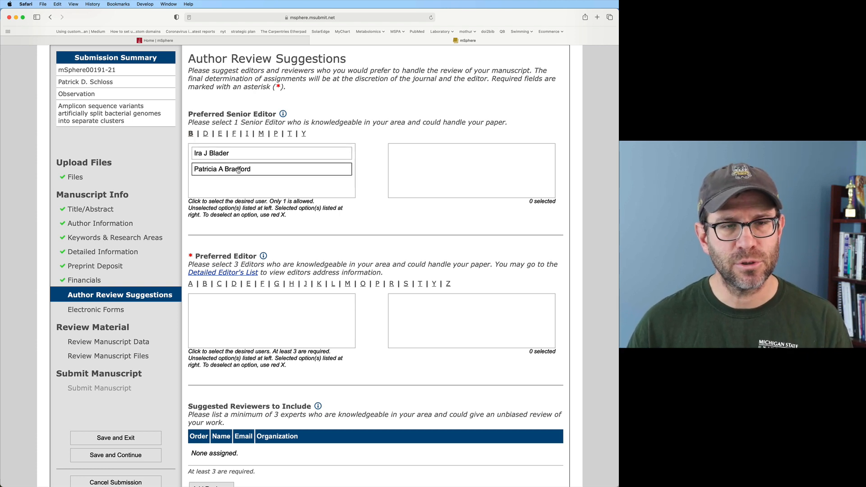
pyautogui.click(220, 134)
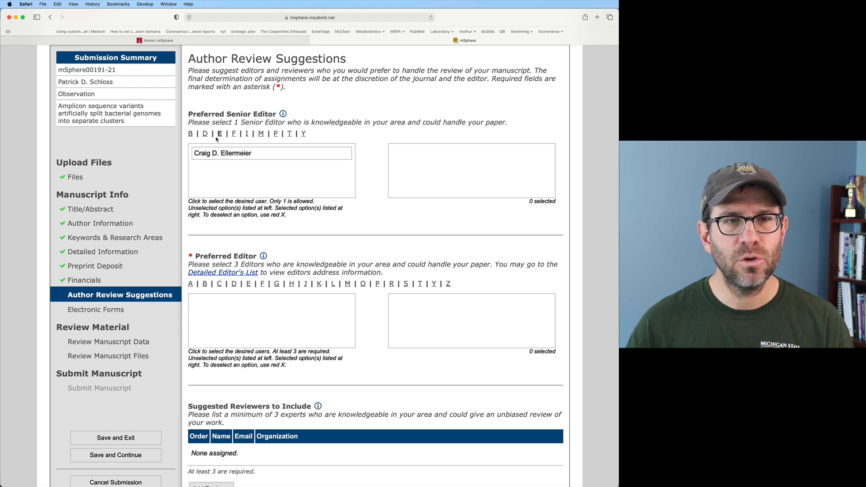
pyautogui.click(205, 135)
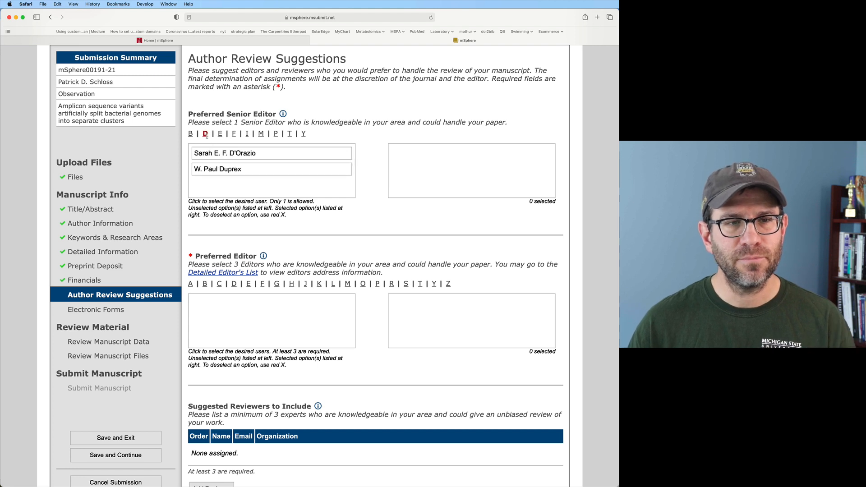
pyautogui.click(247, 134)
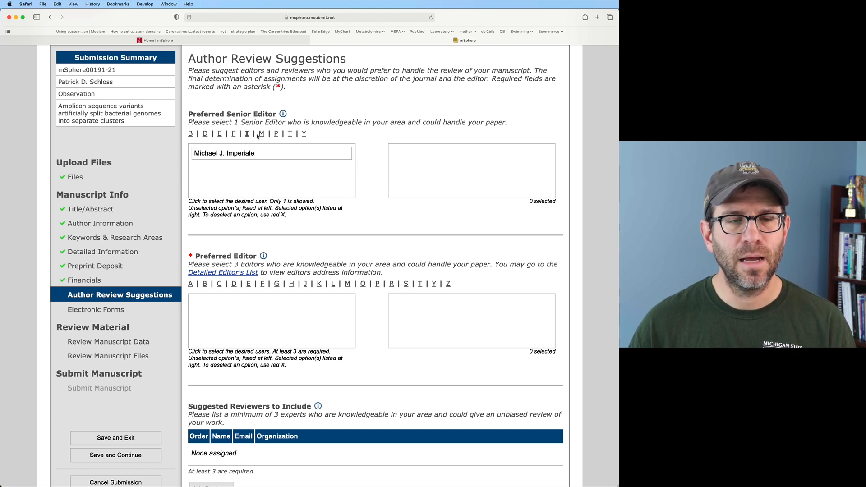
pyautogui.click(276, 134)
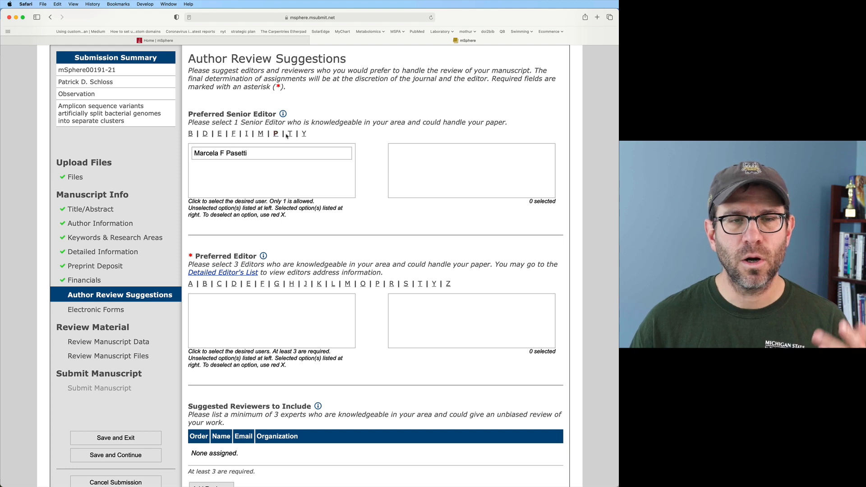
pyautogui.click(290, 133)
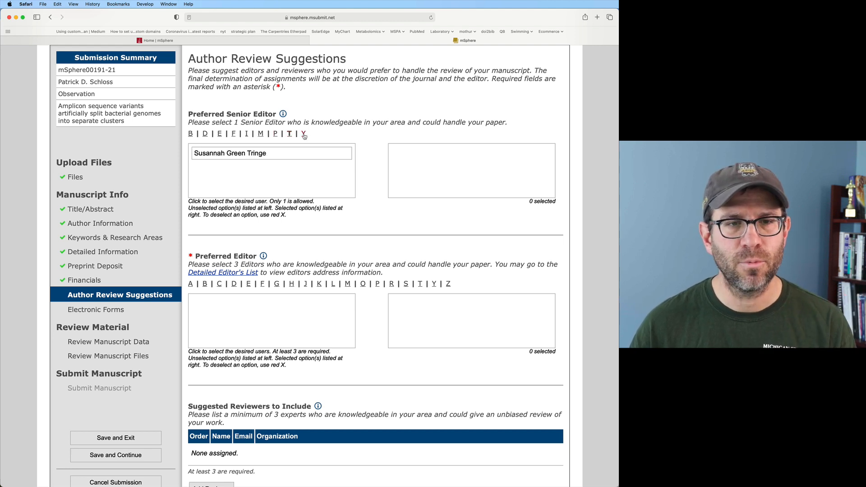
pyautogui.click(304, 134)
pyautogui.click(289, 136)
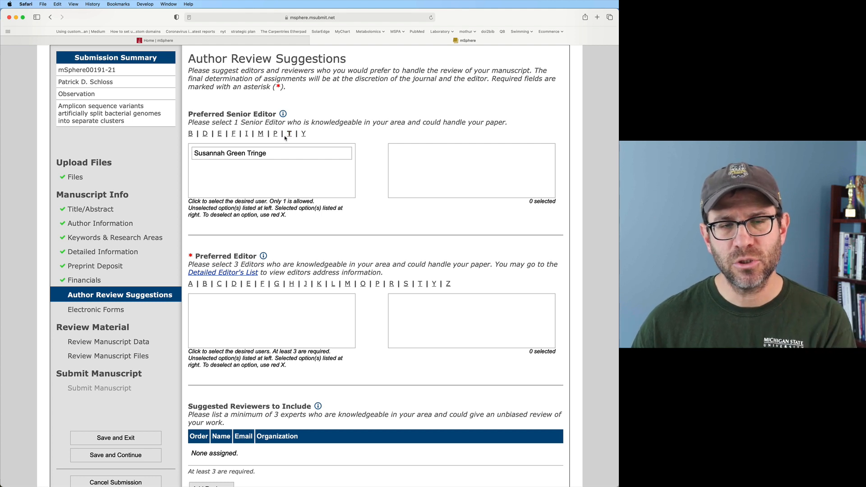
pyautogui.click(261, 134)
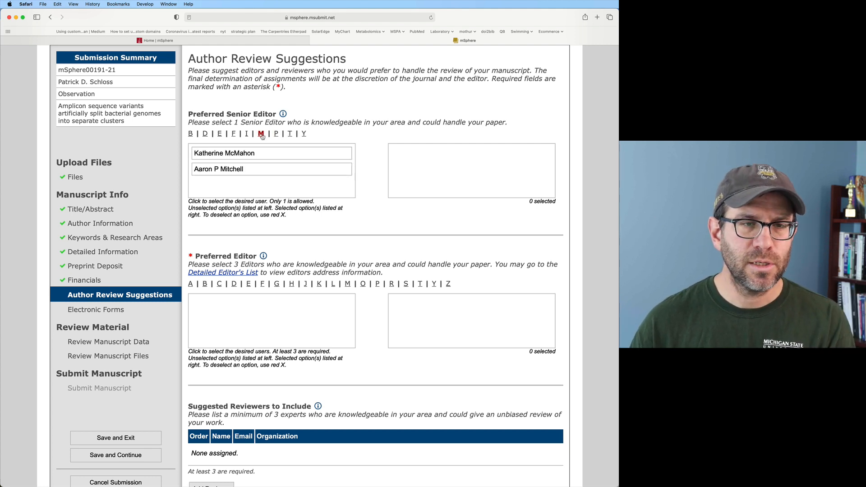
pyautogui.click(235, 135)
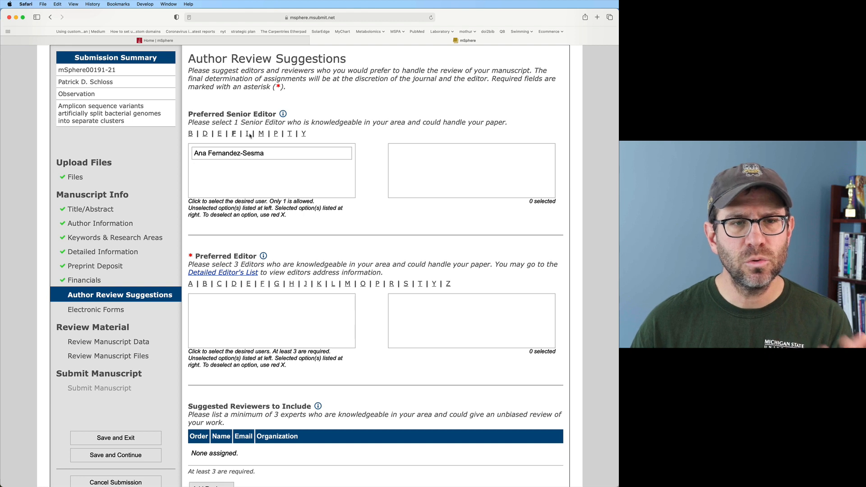
pyautogui.click(248, 133)
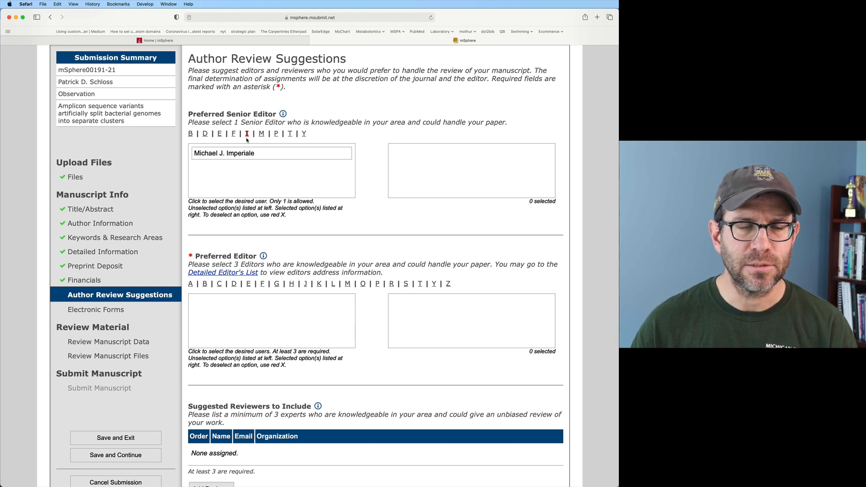
pyautogui.click(251, 154)
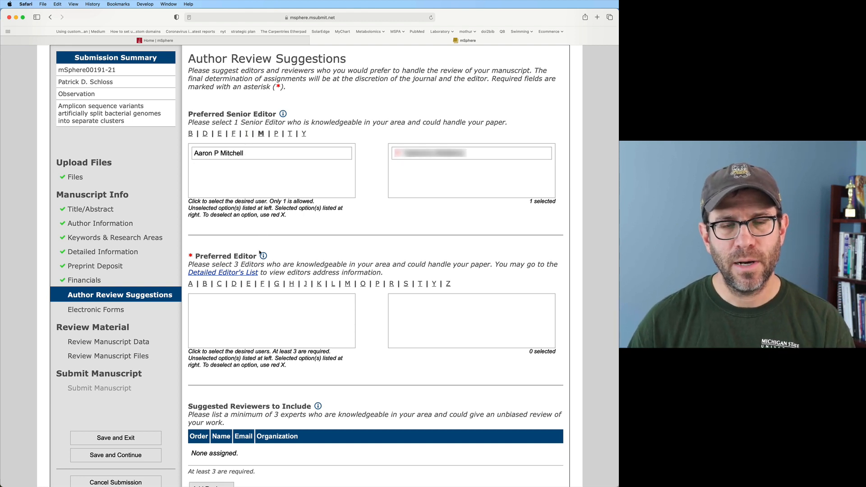
# - Examine the affiliations and research interests of the editors in the Detailed Editor's List, and return to the submission form
pyautogui.click(226, 273)
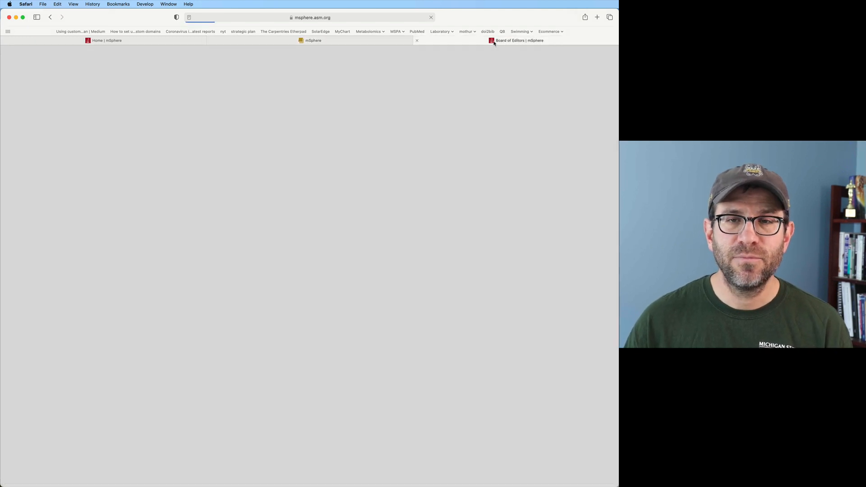
pyautogui.scroll(-10, 309, 203)
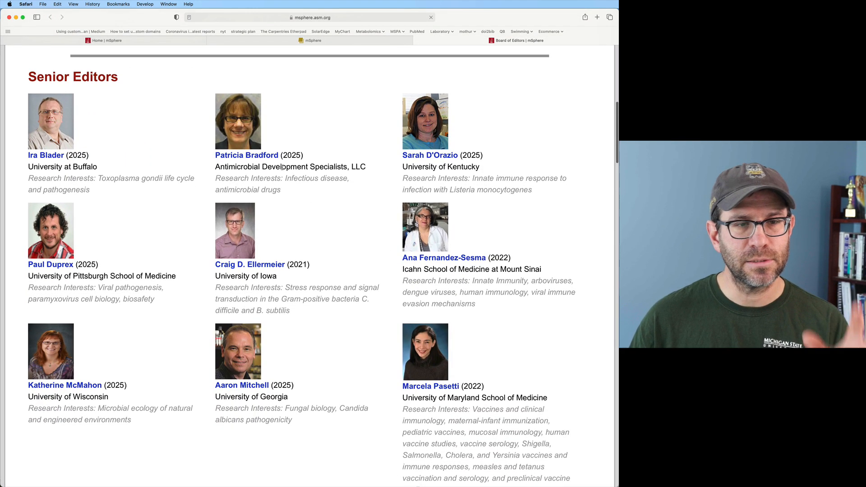
pyautogui.scroll(-5, 283, 224)
pyautogui.scroll(-9, 283, 224)
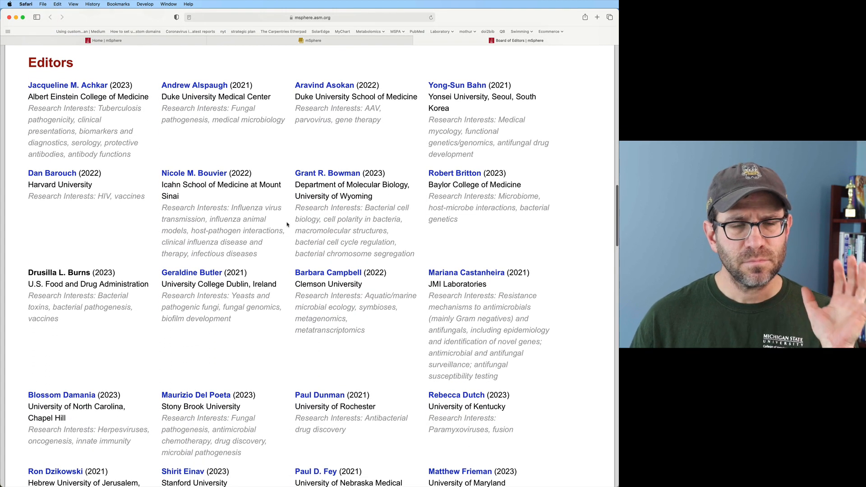
pyautogui.scroll(-4, 389, 267)
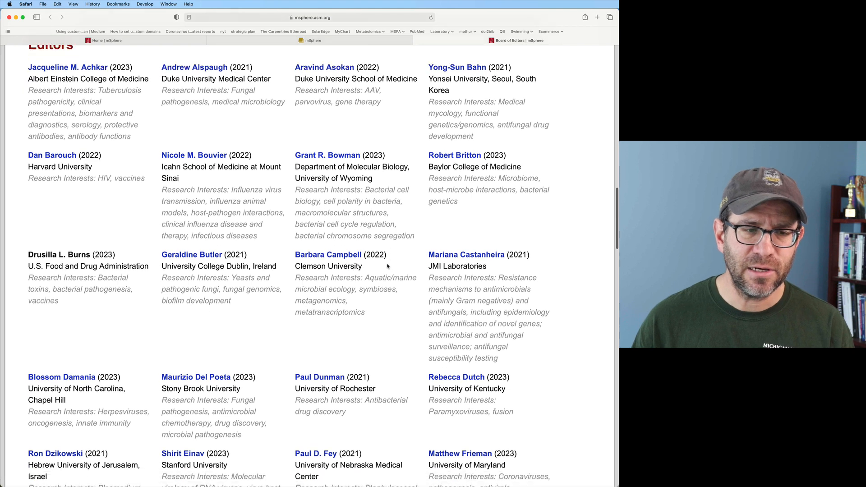
pyautogui.scroll(-2, 389, 268)
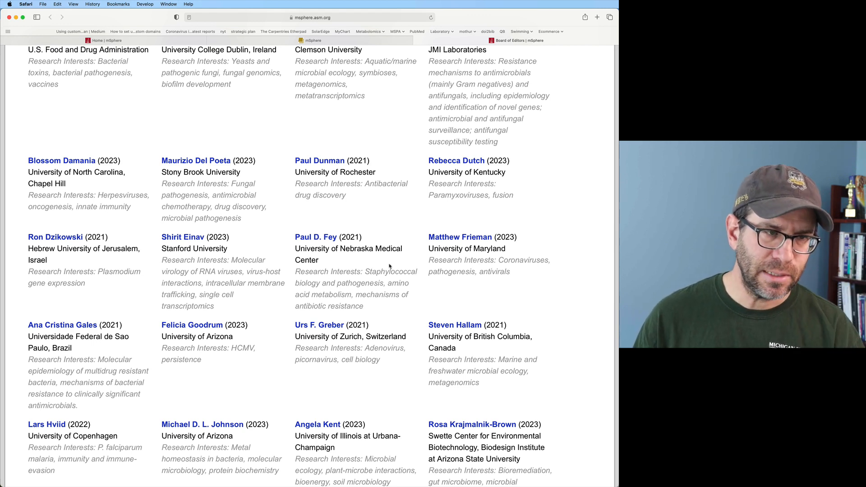
pyautogui.scroll(-5, 387, 264)
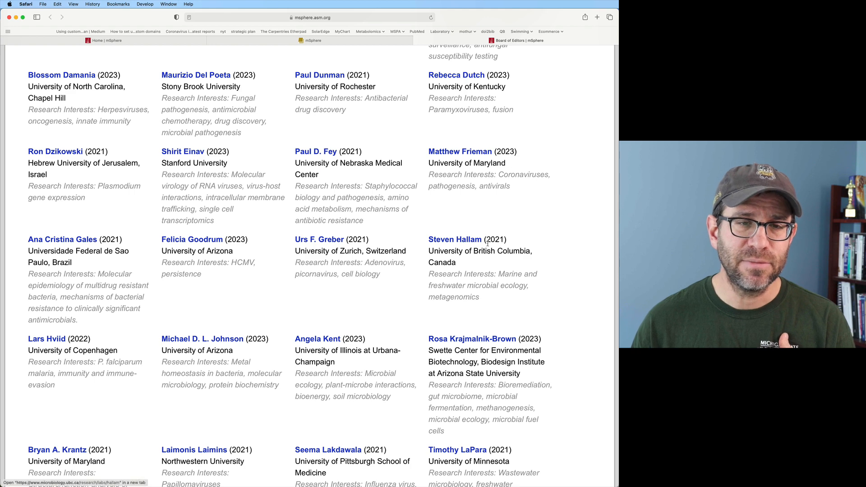
pyautogui.scroll(-6, 336, 342)
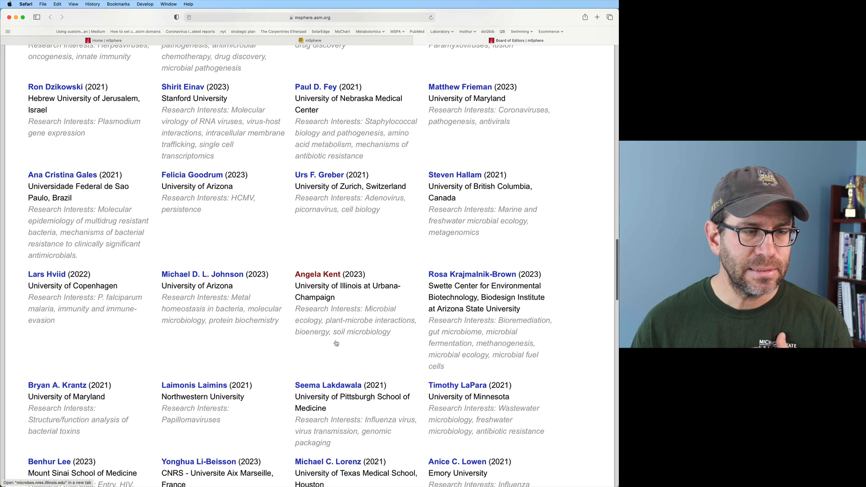
pyautogui.scroll(-3, 336, 343)
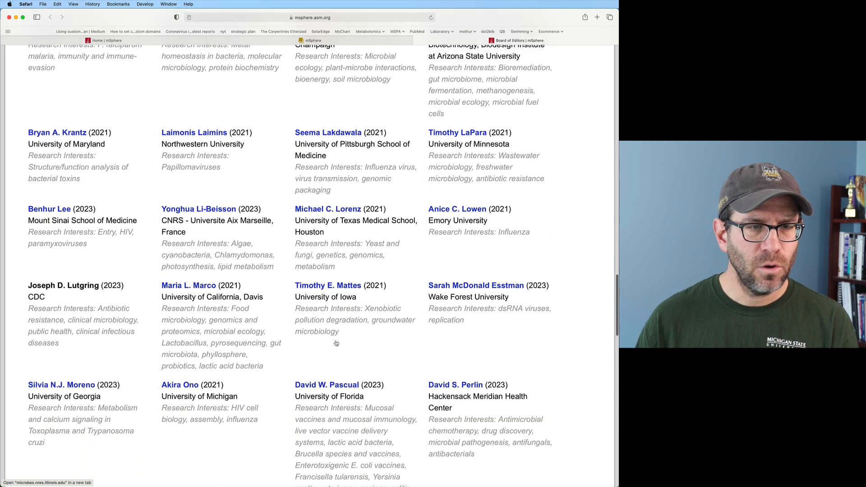
pyautogui.scroll(-4, 336, 343)
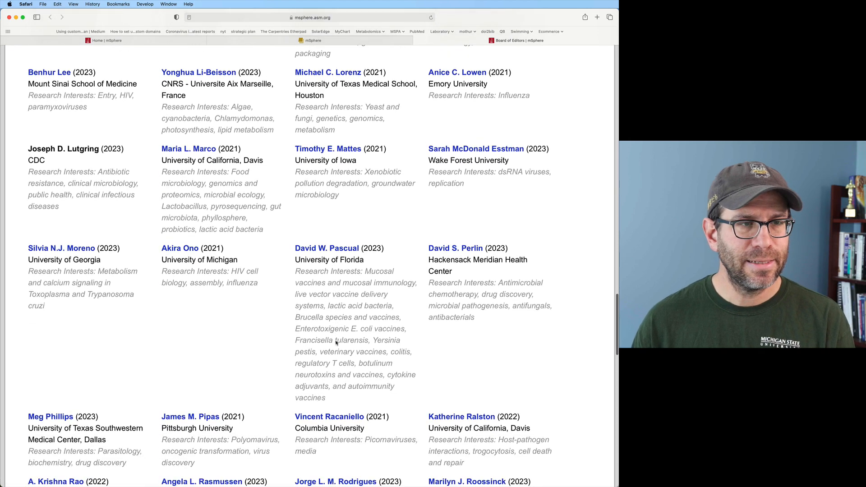
pyautogui.scroll(-2, 336, 343)
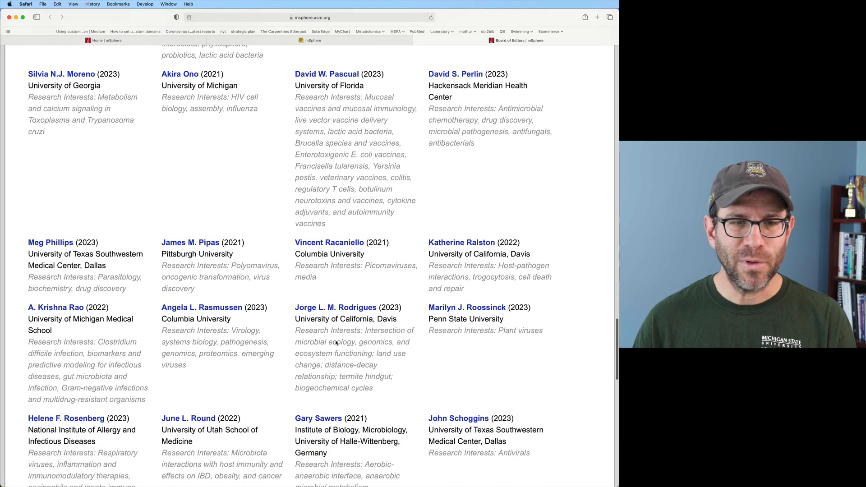
pyautogui.scroll(-3, 336, 341)
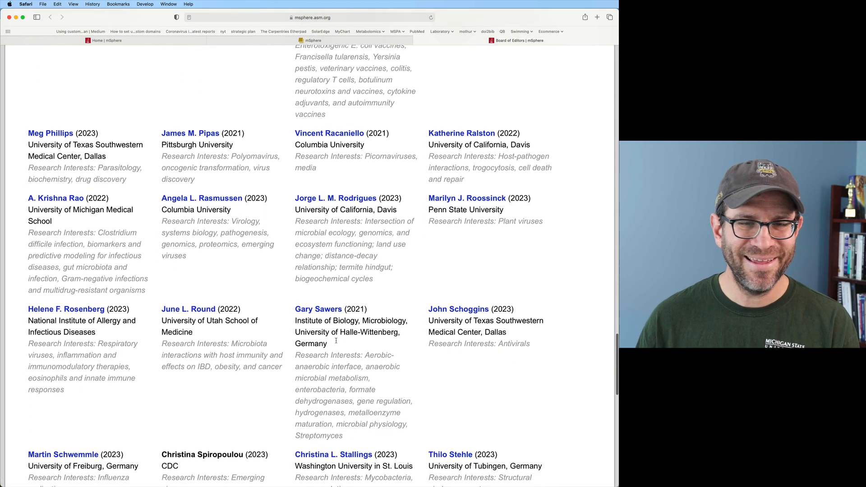
pyautogui.scroll(-3, 336, 340)
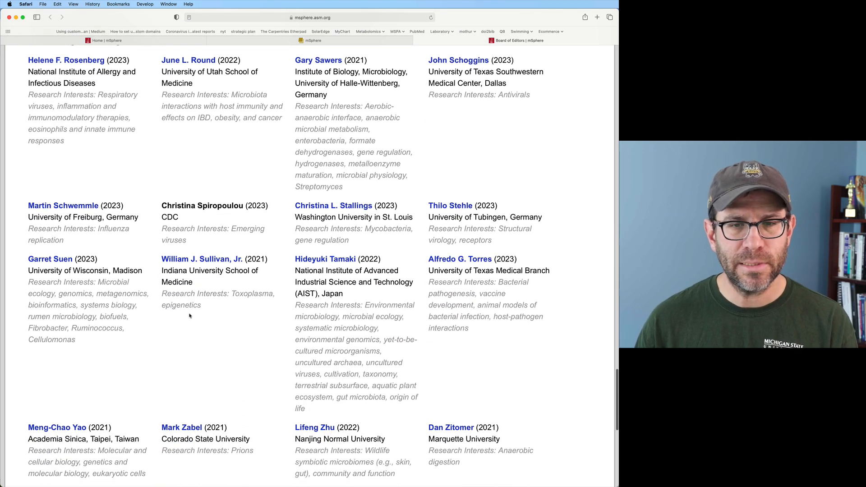
pyautogui.scroll(-3, 190, 316)
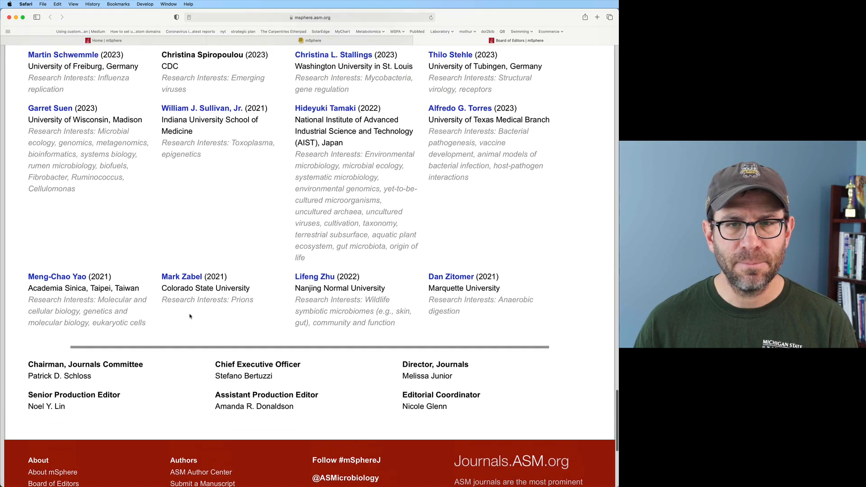
pyautogui.scroll(6, 190, 316)
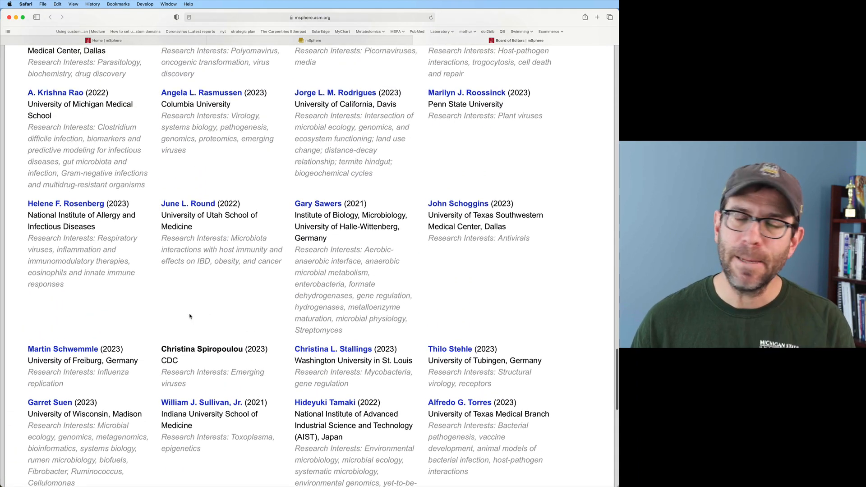
pyautogui.scroll(6, 189, 316)
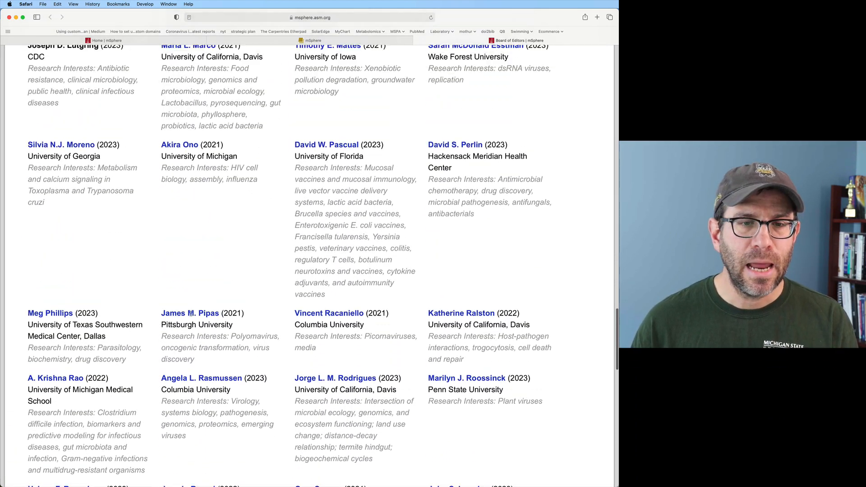
pyautogui.scroll(7, 190, 313)
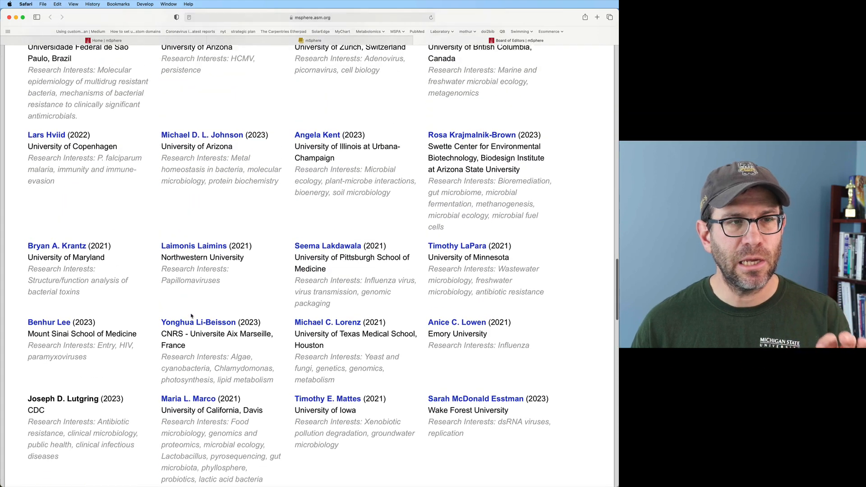
pyautogui.scroll(10, 191, 316)
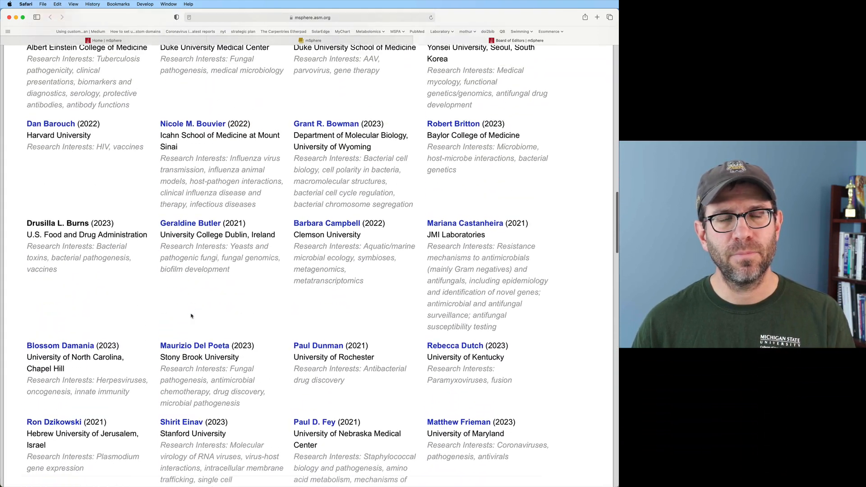
pyautogui.scroll(5, 192, 316)
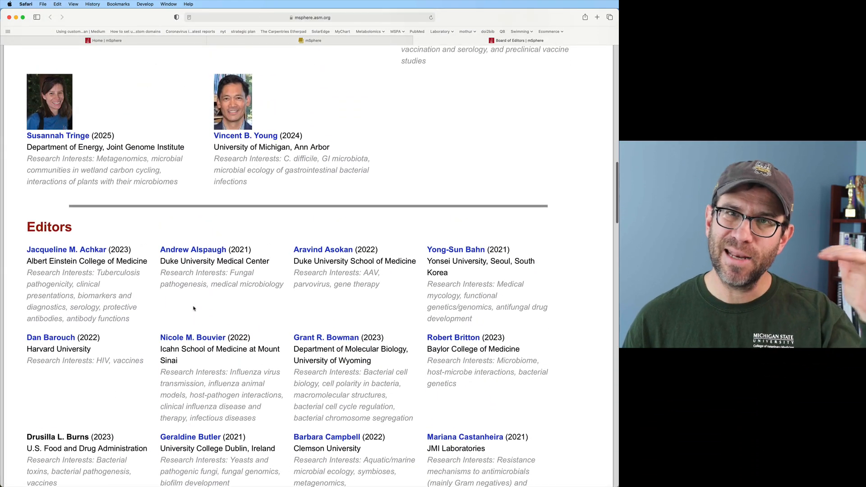
pyautogui.click(302, 45)
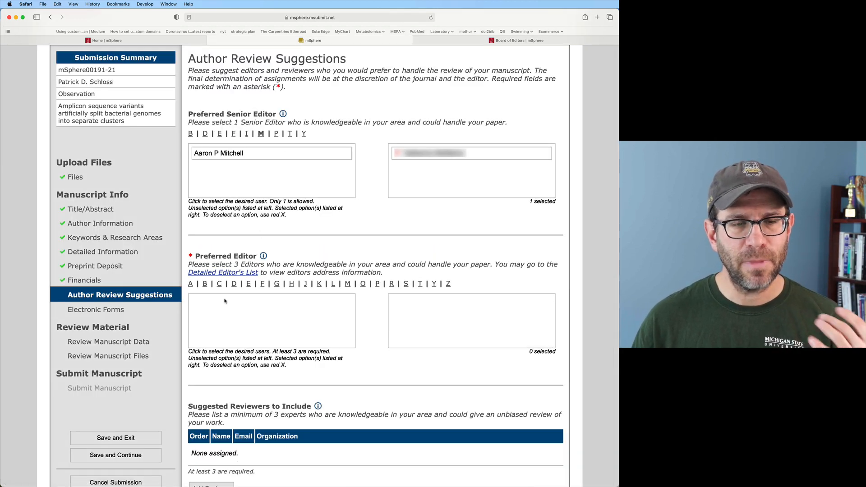
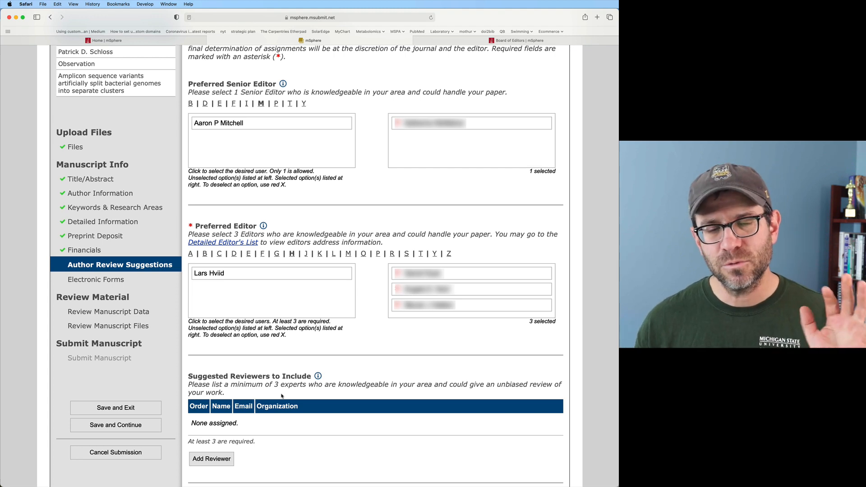
# - Add three suggested reviewers to include, filling in each expert's name, email and institution
pyautogui.click(211, 459)
pyautogui.scroll(-3, 259, 375)
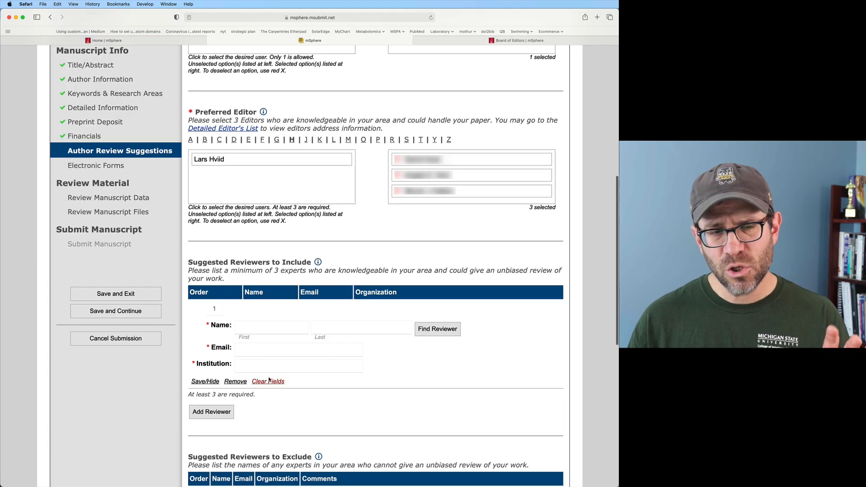
pyautogui.click(257, 329)
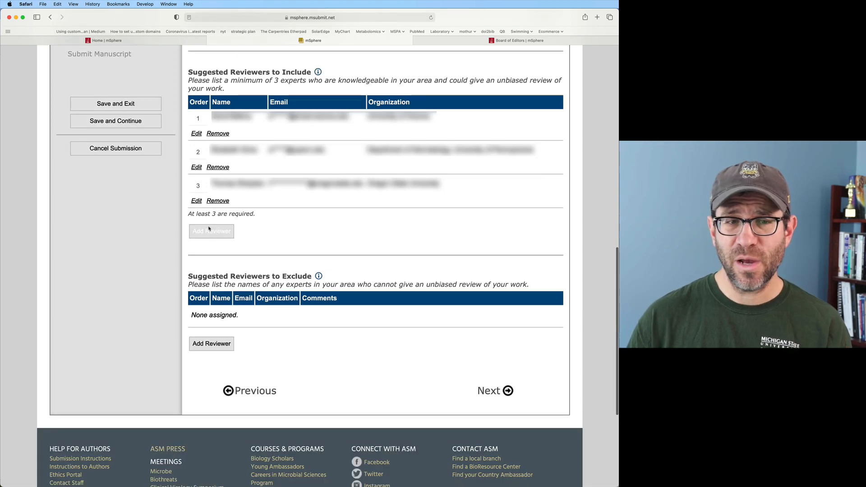
# - Add a fourth suggested reviewer by finding the person's account by full name, and remove that entry from the list
pyautogui.click(207, 232)
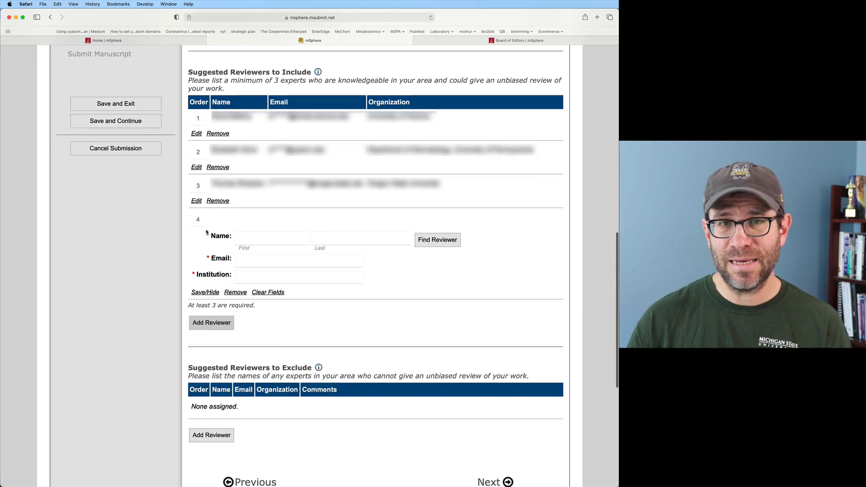
pyautogui.click(279, 240)
pyautogui.write('Patrick')
pyautogui.press('Tab')
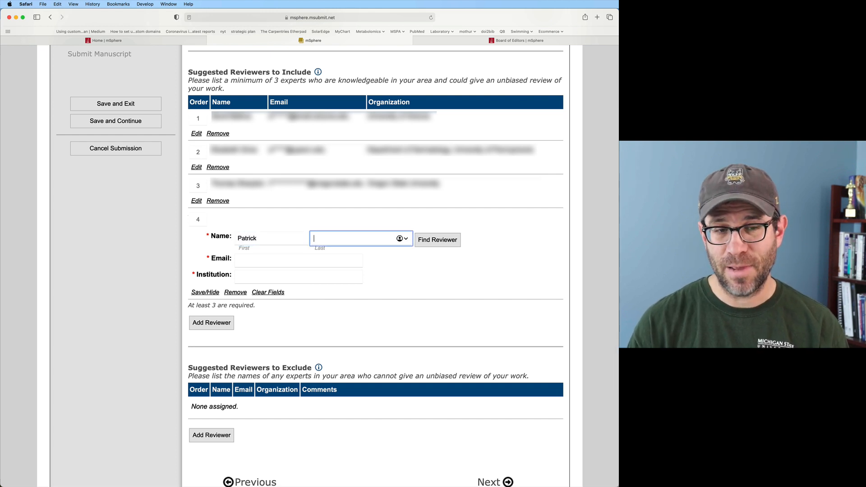
pyautogui.write('Sch')
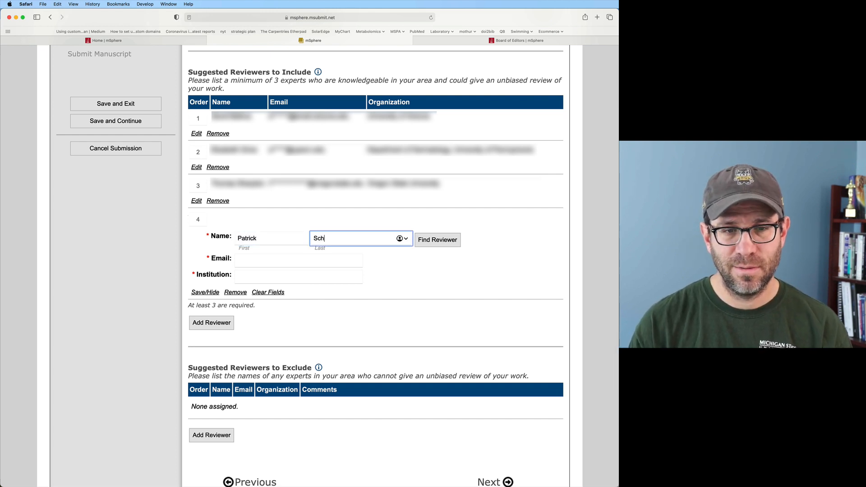
pyautogui.write('loss')
pyautogui.click(432, 240)
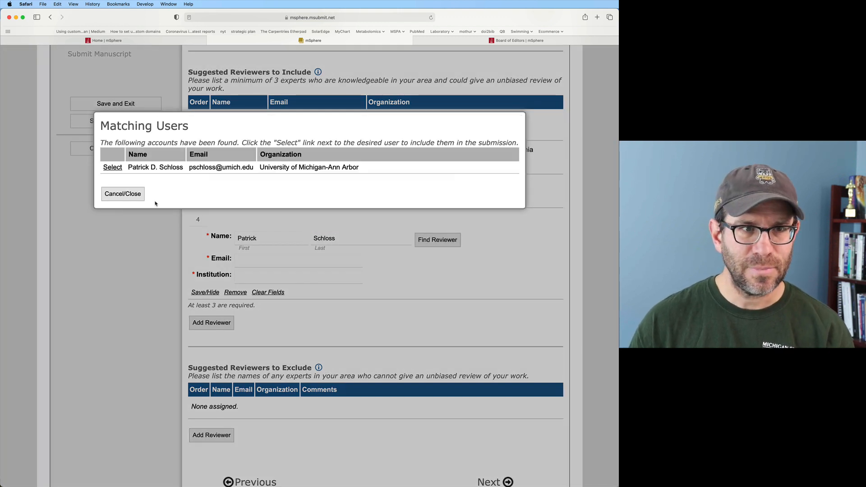
pyautogui.click(112, 167)
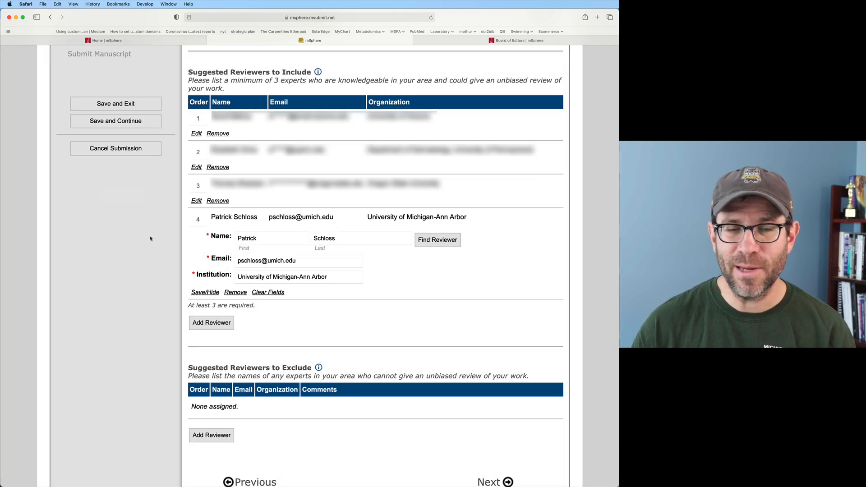
pyautogui.click(202, 292)
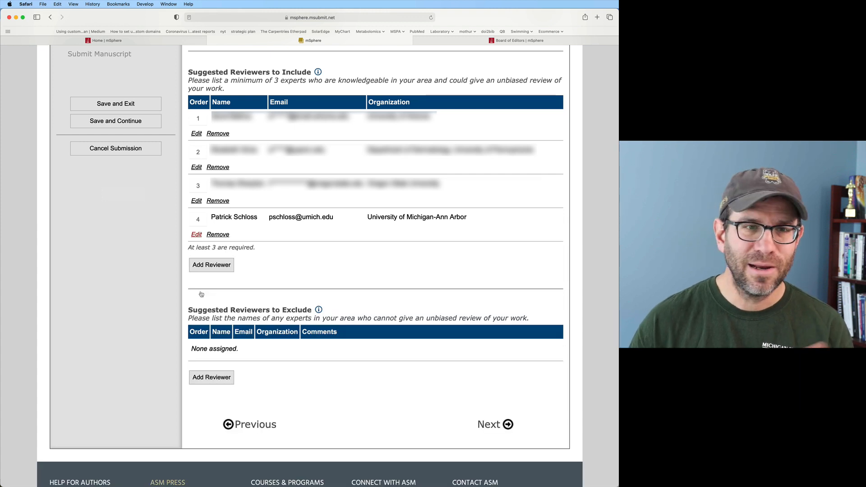
pyautogui.click(218, 234)
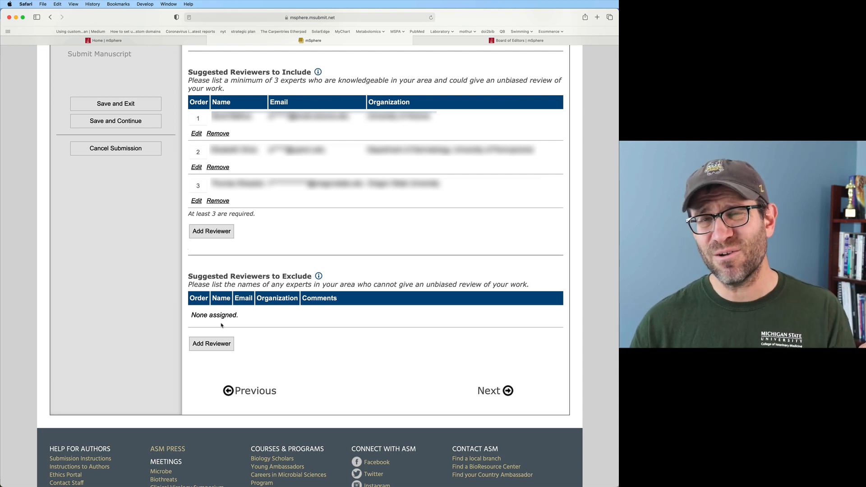
# - Exclude a reviewer with comment "Previous interactions with this person indicate that they cannot provide an unbiased review of my work" and continue to Electronic Forms
pyautogui.click(210, 344)
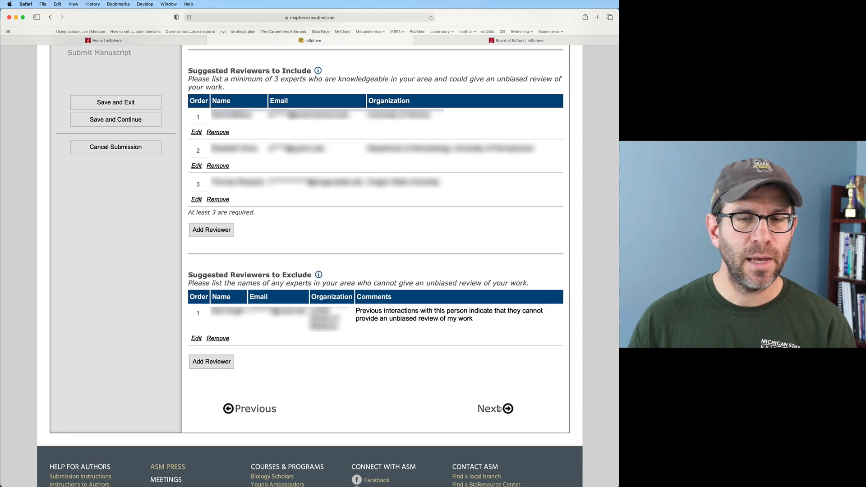
pyautogui.click(496, 408)
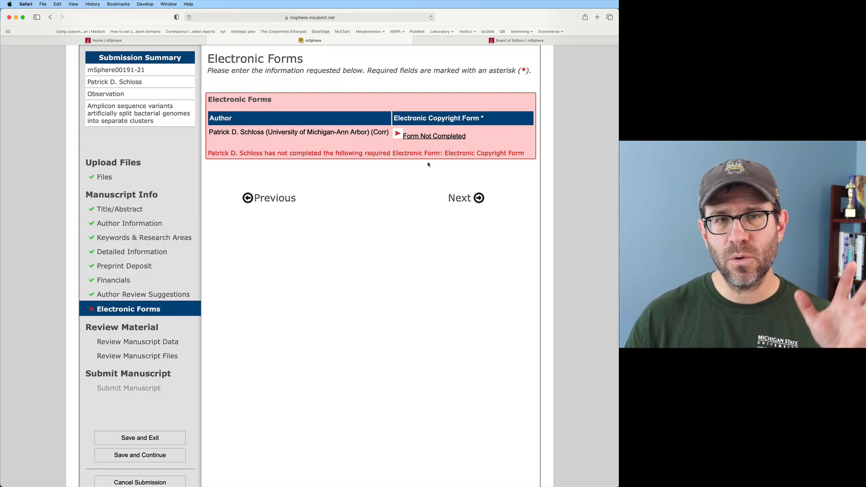
# - Open the uncompleted Electronic Copyright Form and go through the Author Warranty and Provisional License to Publish down to the signature section
pyautogui.scroll(1, 428, 165)
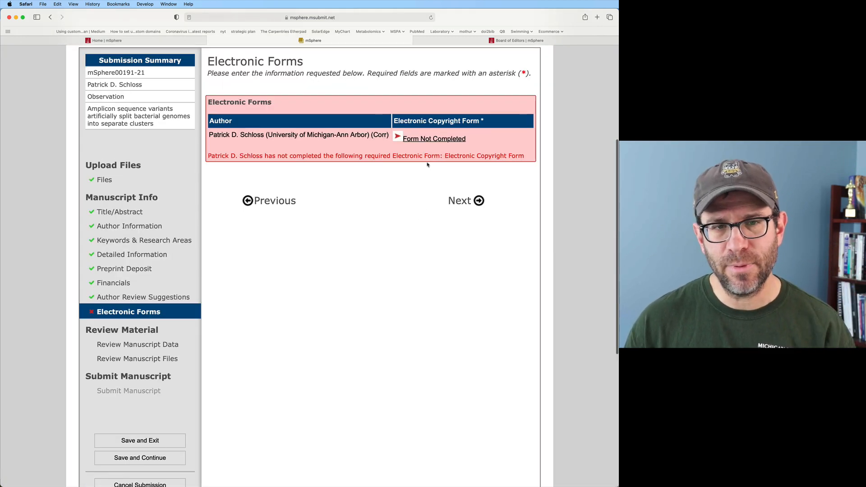
pyautogui.click(434, 138)
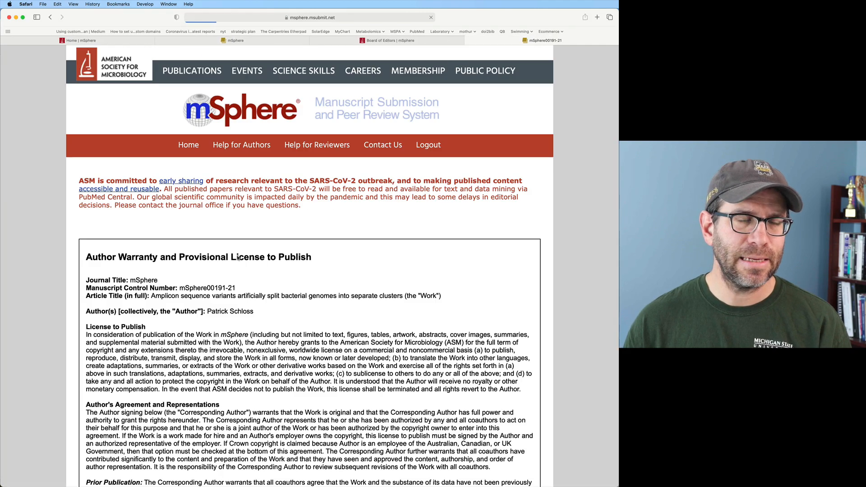
pyautogui.scroll(-15, 223, 251)
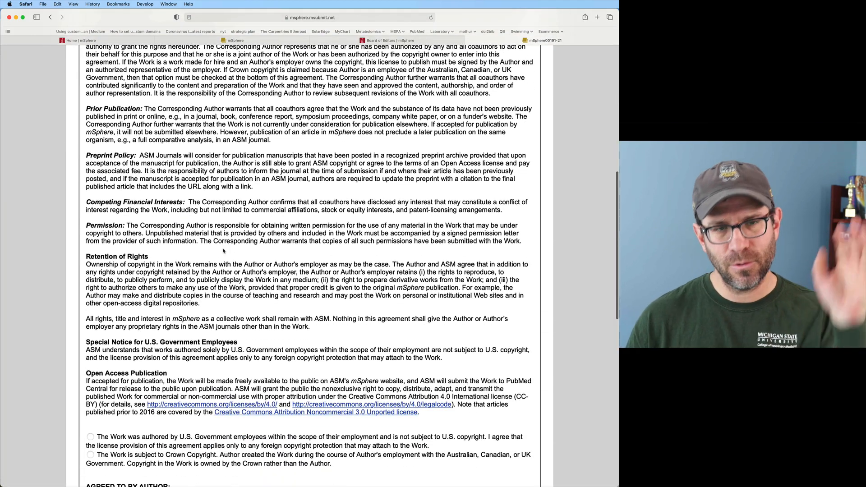
pyautogui.scroll(-2, 224, 251)
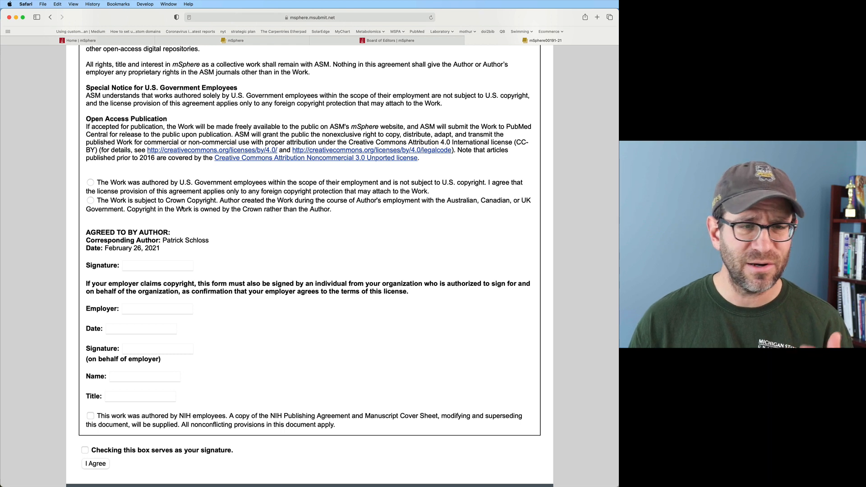
# - Sign the license with the corresponding author's name, confirm that the checked box serves as signature, and agree to the form
pyautogui.click(159, 266)
pyautogui.write('Pat SChlos')
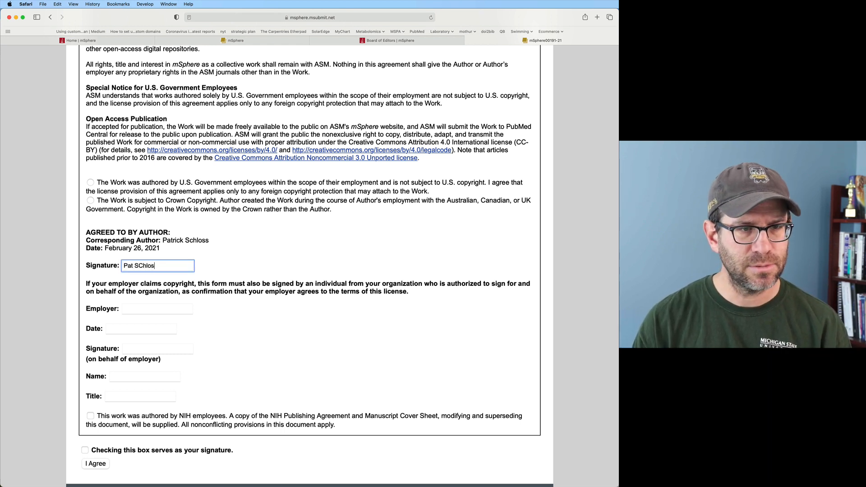
pyautogui.press('BackSpace')
pyautogui.press('BackSpace')
pyautogui.press('BackSpace')
pyautogui.press('BackSpace')
pyautogui.write('chloss')
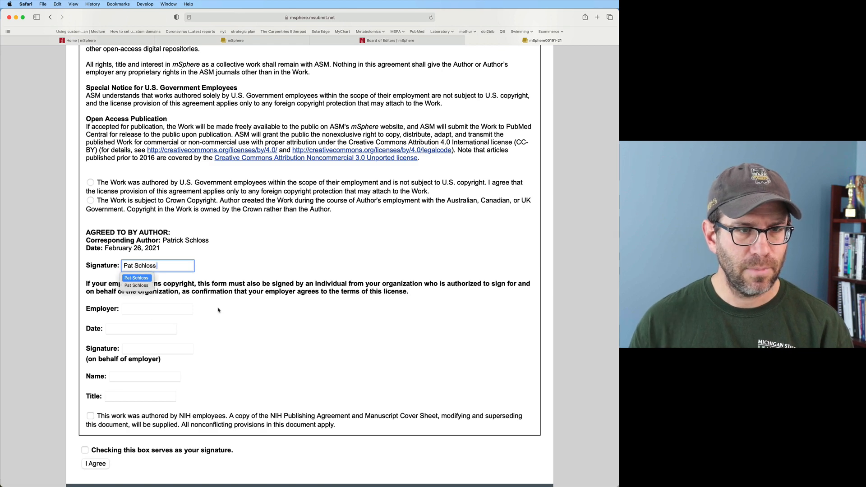
pyautogui.click(203, 289)
pyautogui.scroll(-3, 192, 329)
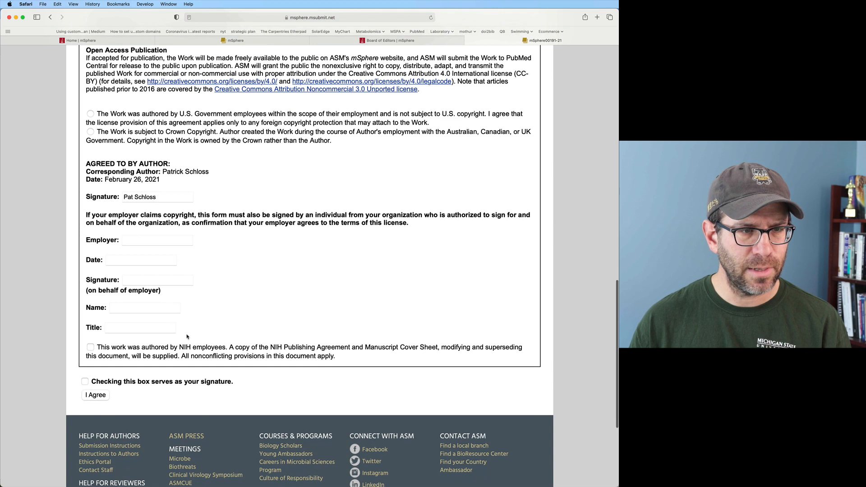
pyautogui.click(85, 382)
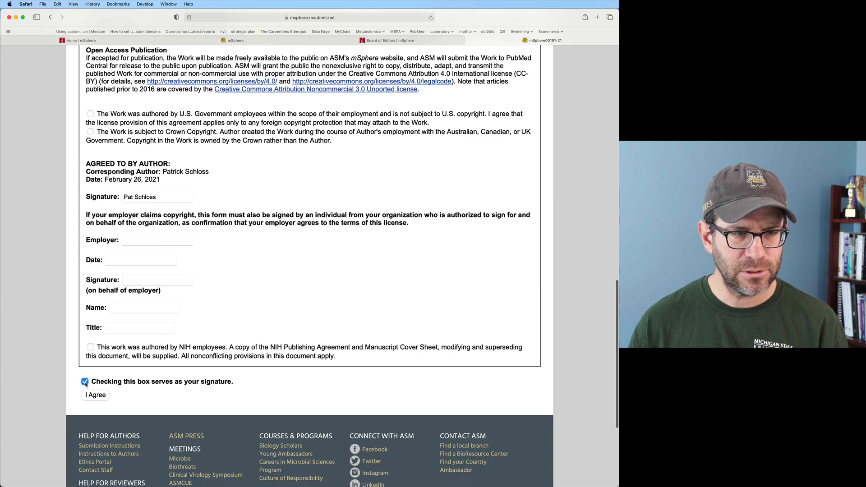
pyautogui.click(94, 395)
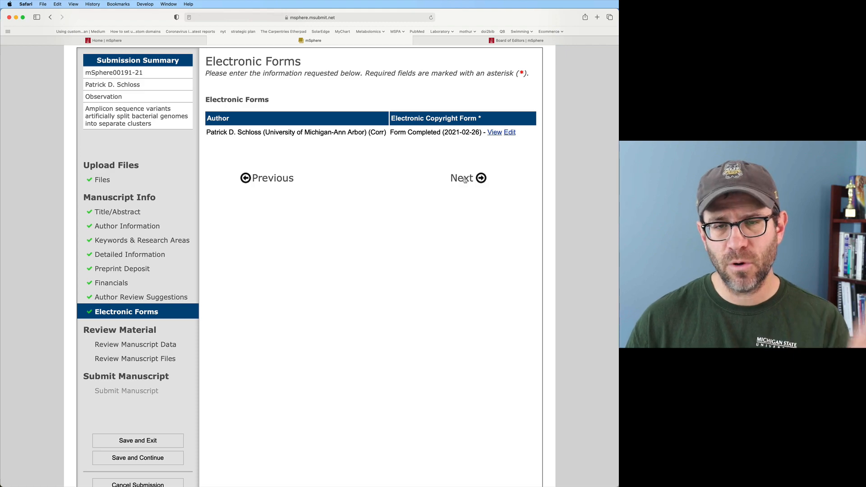
# - Continue to Review Manuscript Data, look over the entered information, and proceed to Review Manuscript Files
pyautogui.click(465, 178)
pyautogui.scroll(-5, 407, 198)
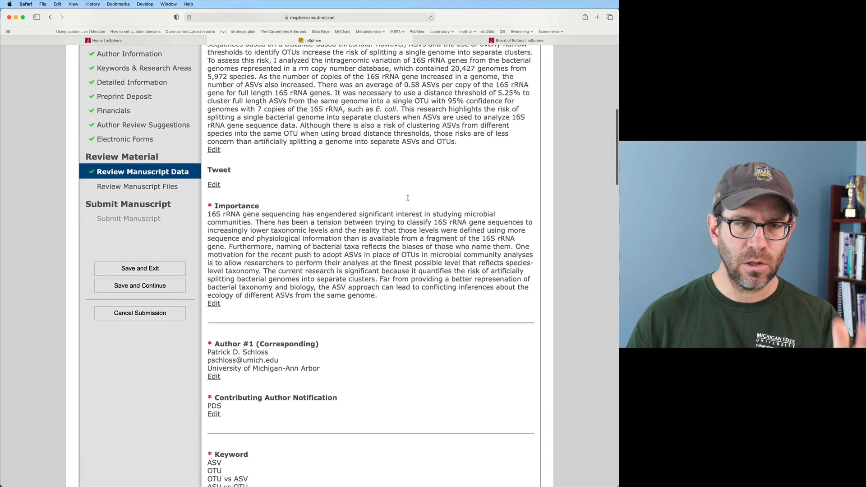
pyautogui.scroll(-20, 408, 198)
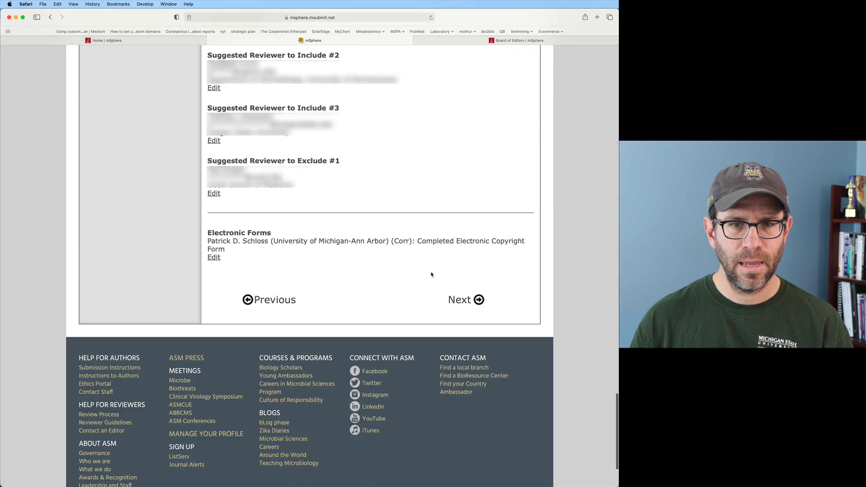
pyautogui.click(460, 300)
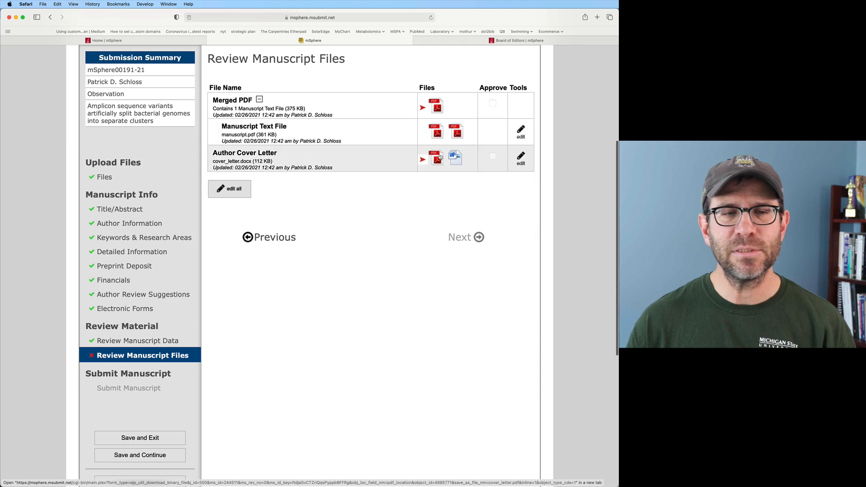
# - Open the Merged PDF, check the manuscript from its title page through the references to Figure S1, and return to the submission form
pyautogui.click(436, 123)
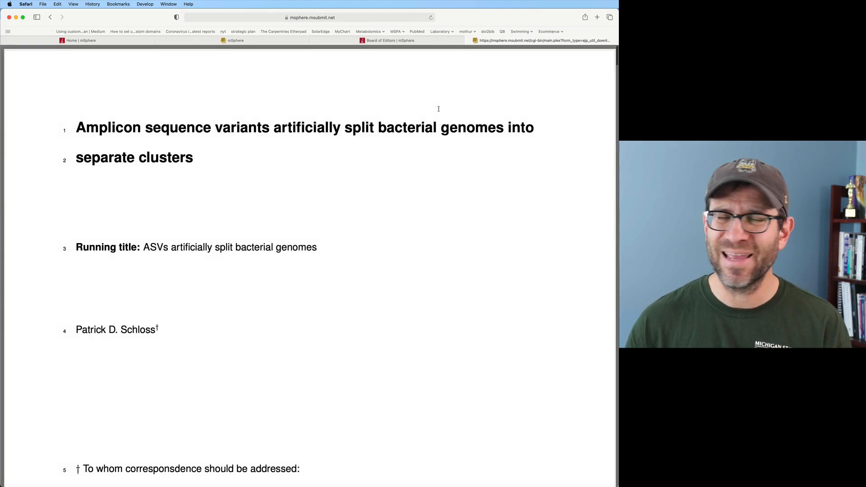
pyautogui.scroll(-20, 438, 108)
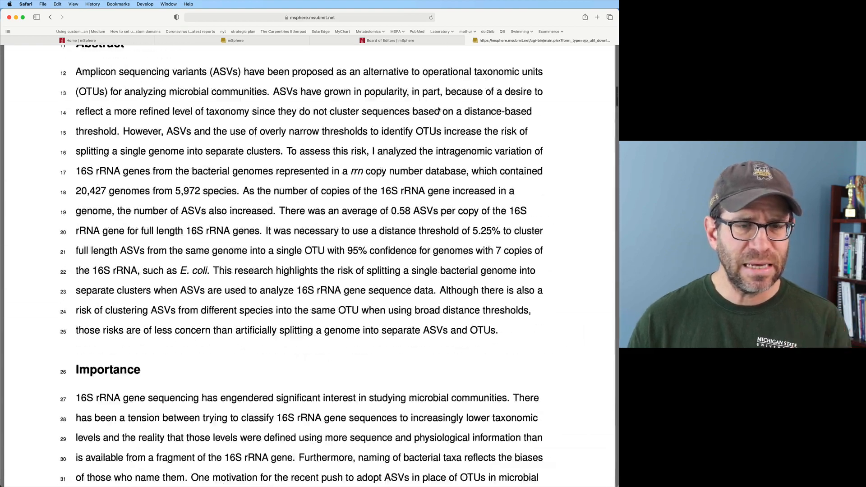
pyautogui.scroll(-20, 438, 109)
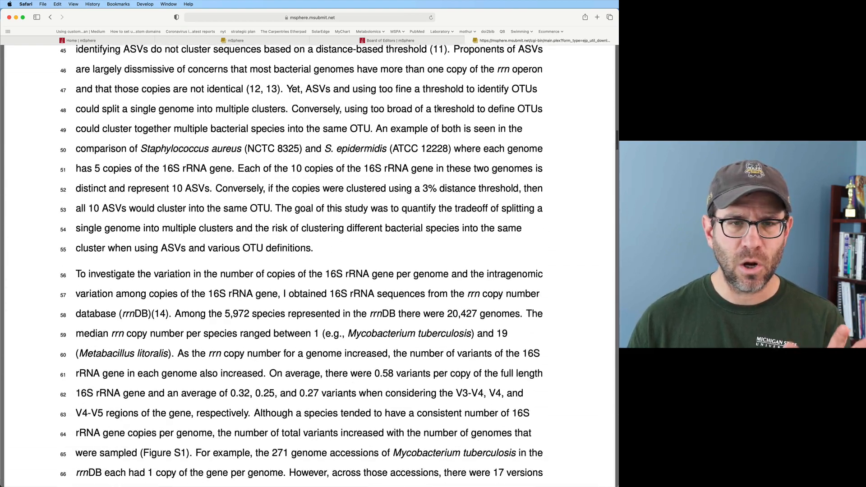
pyautogui.scroll(-20, 438, 108)
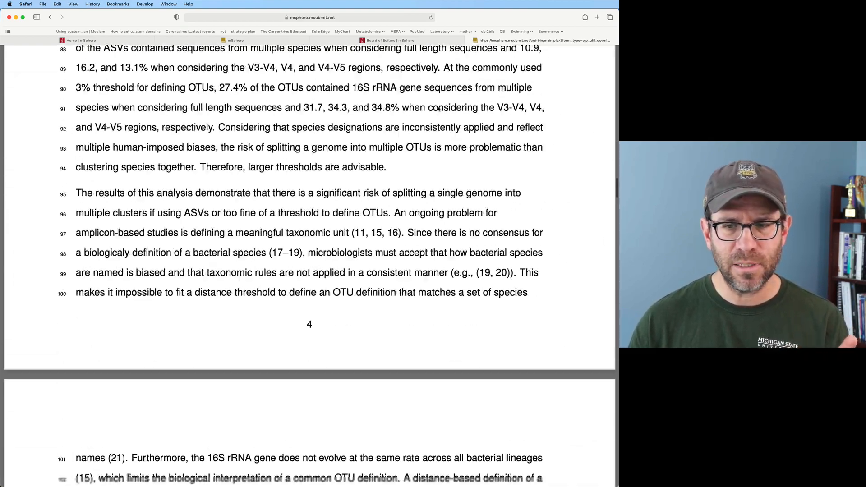
pyautogui.scroll(-20, 438, 108)
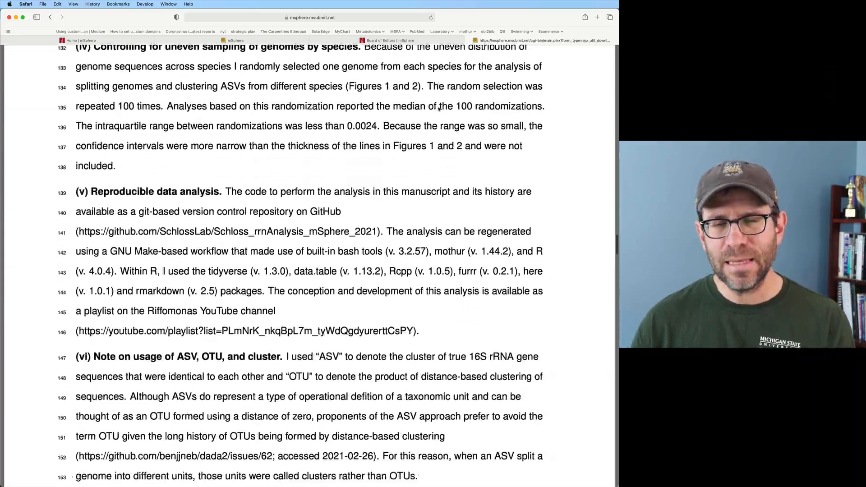
pyautogui.scroll(-20, 438, 108)
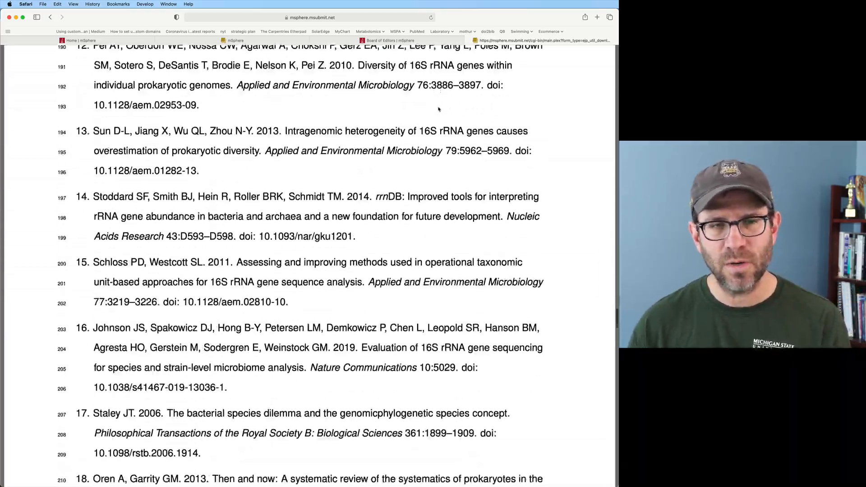
pyautogui.scroll(-20, 438, 109)
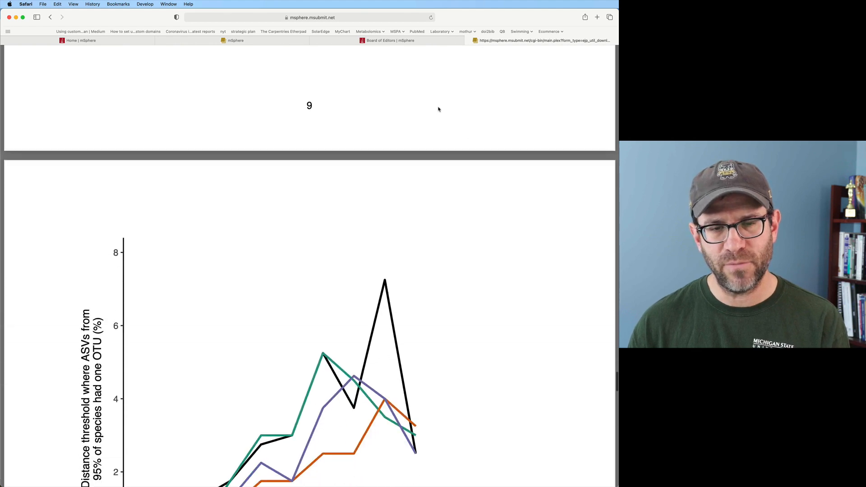
pyautogui.scroll(-20, 438, 108)
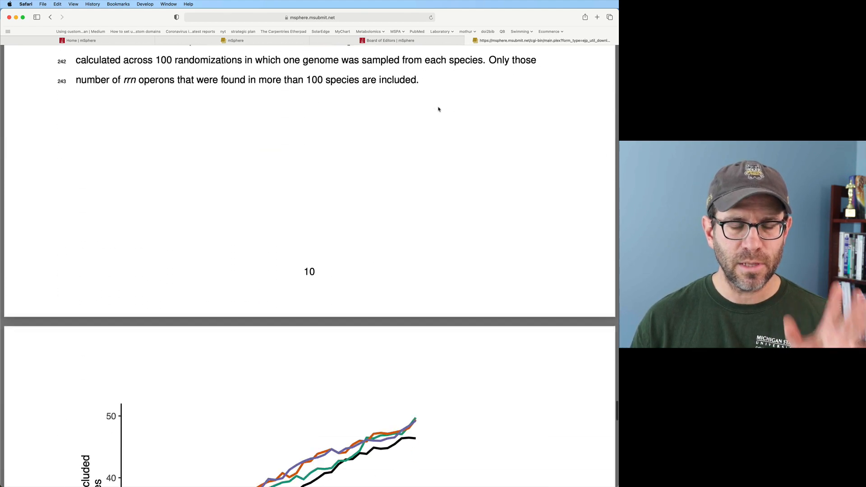
pyautogui.scroll(-20, 438, 108)
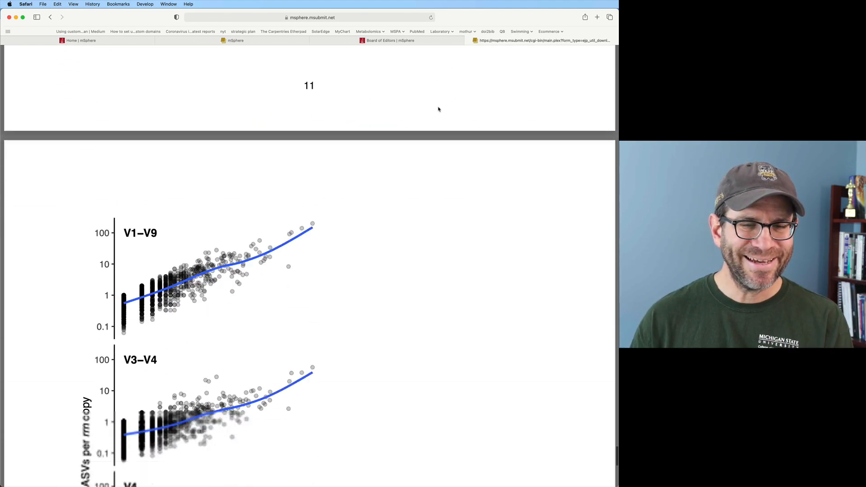
pyautogui.scroll(-10, 438, 108)
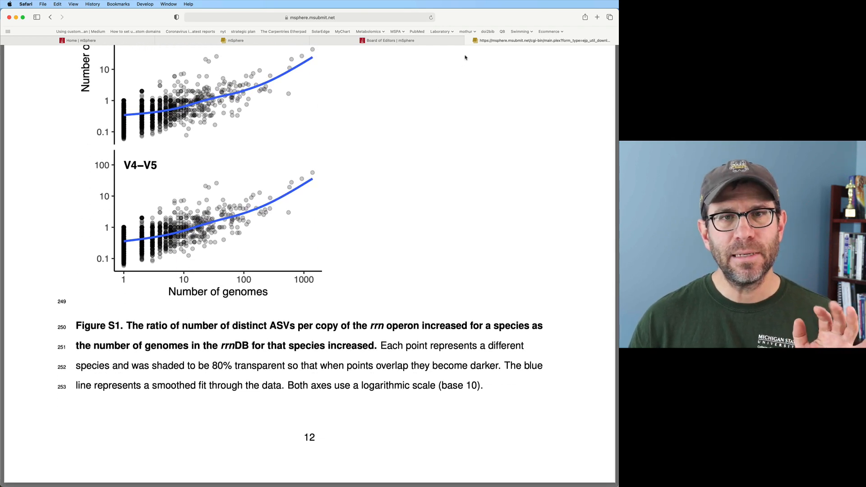
pyautogui.click(287, 46)
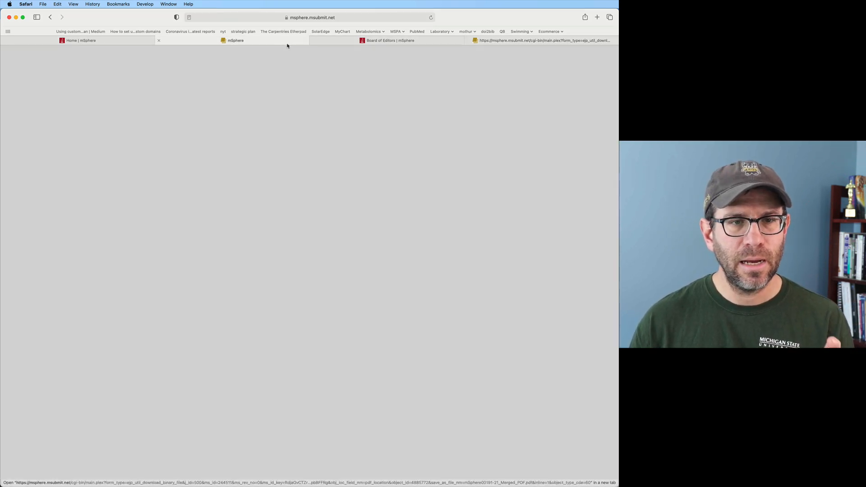
# - Approve the Merged PDF, check the PDF of the Author Cover Letter, and approve the cover letter as well
pyautogui.click(493, 103)
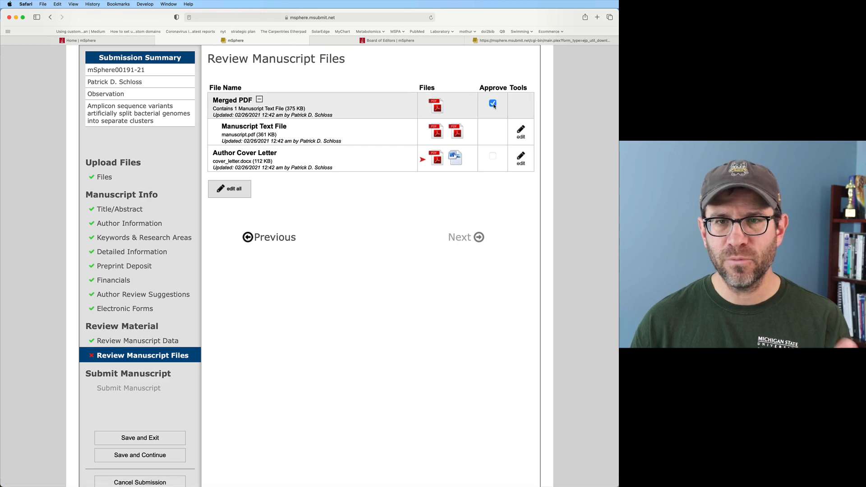
pyautogui.click(431, 162)
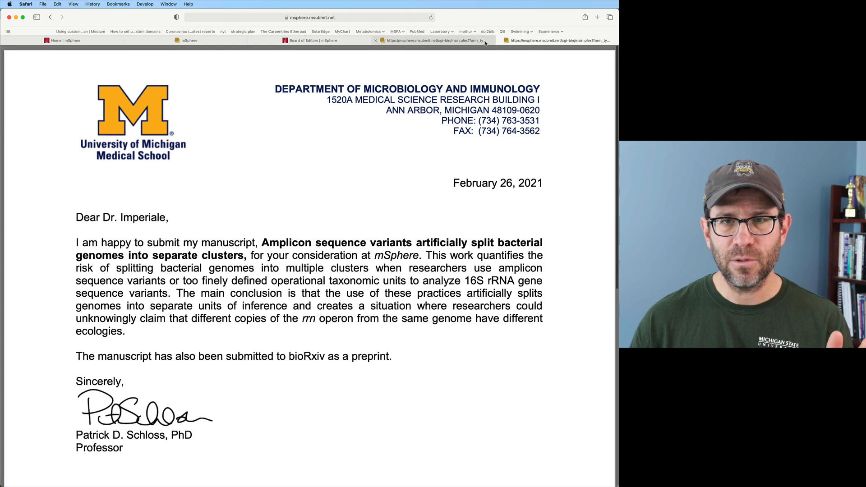
pyautogui.click(233, 41)
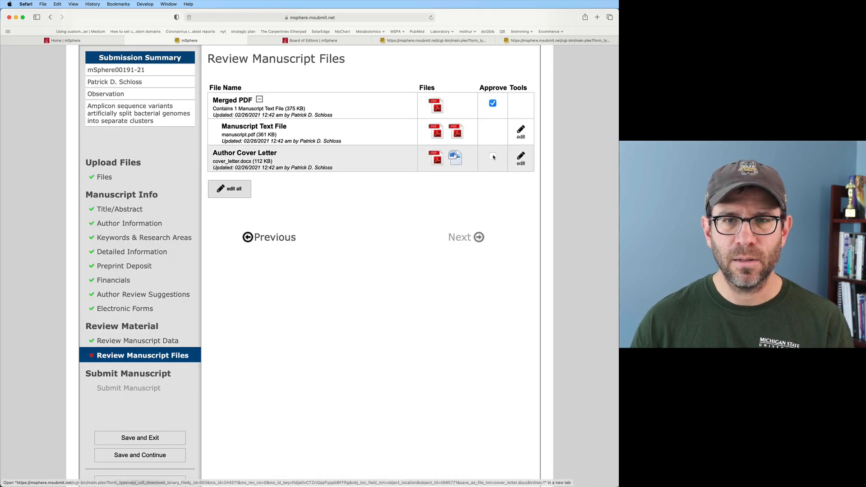
pyautogui.click(492, 156)
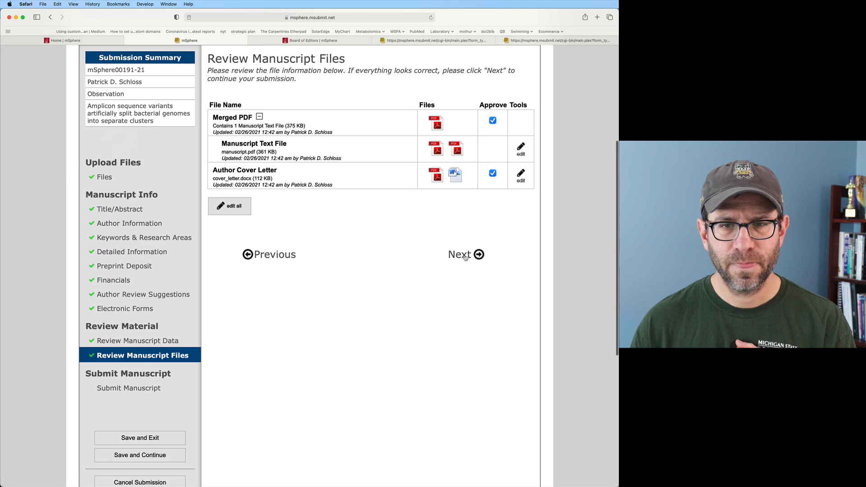
# - Proceed from the approved files to the final stage, submit the manuscript to the editorial staff, and go to its manuscript page
pyautogui.click(463, 254)
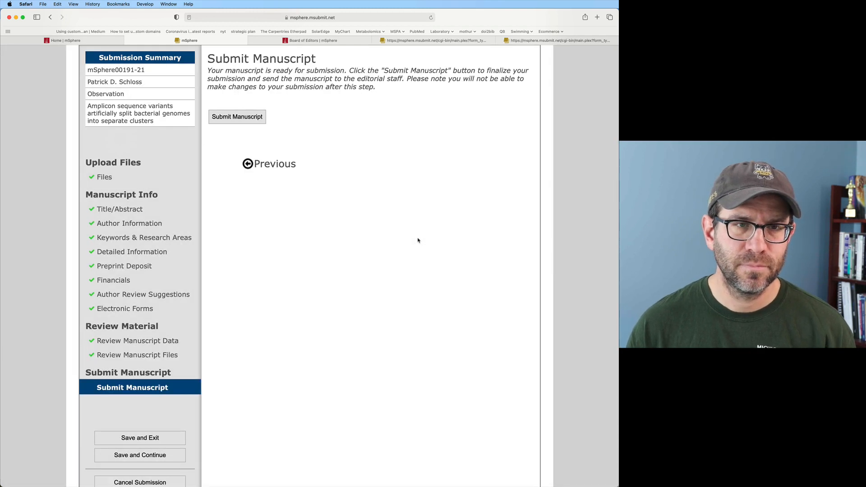
pyautogui.click(231, 117)
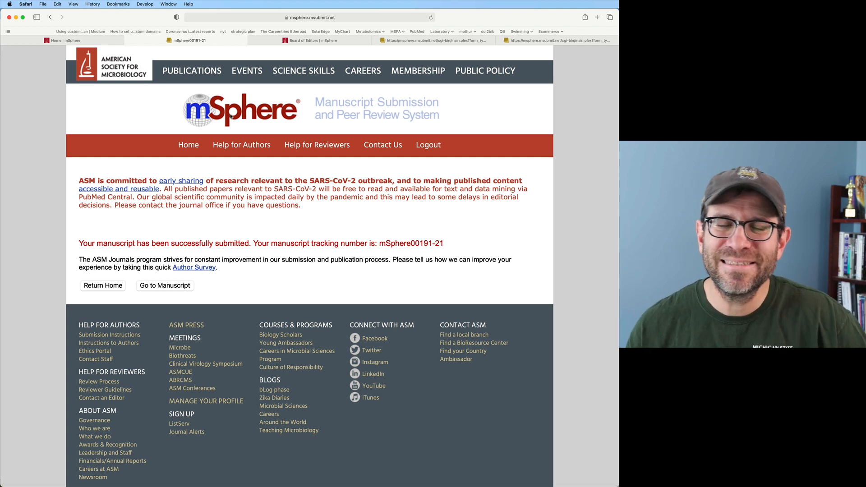
pyautogui.click(154, 289)
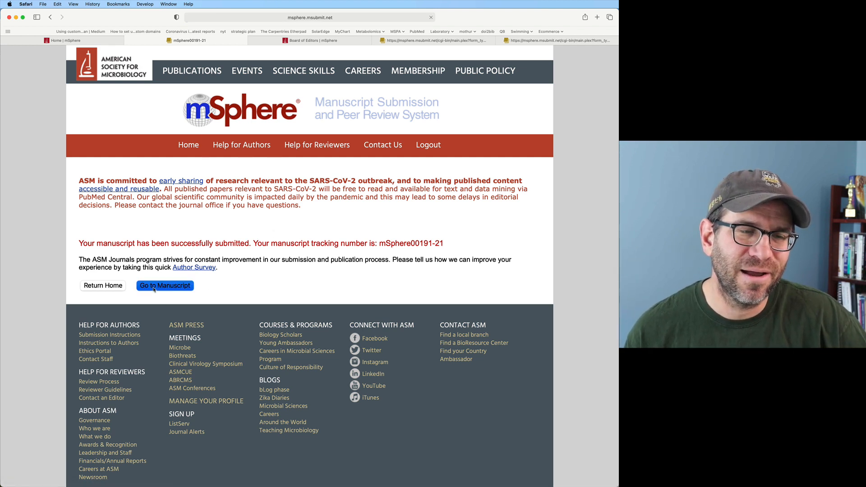